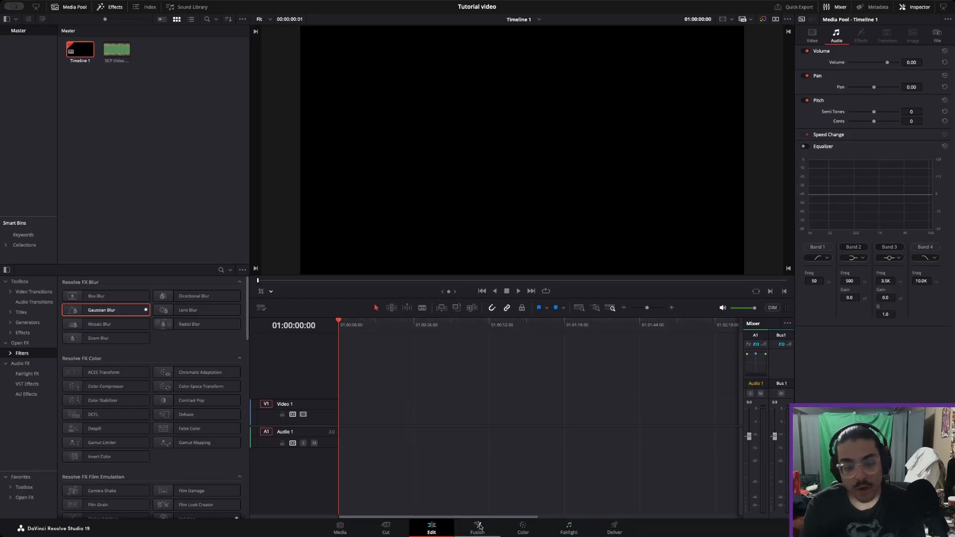
{"action": "left_click", "coordinate": [381, 532]}
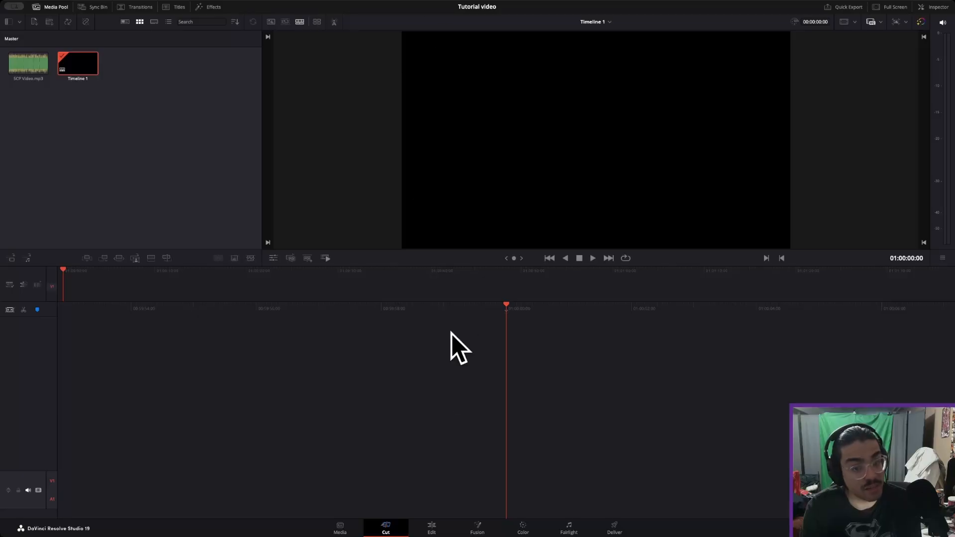
{"action": "left_click", "coordinate": [422, 532]}
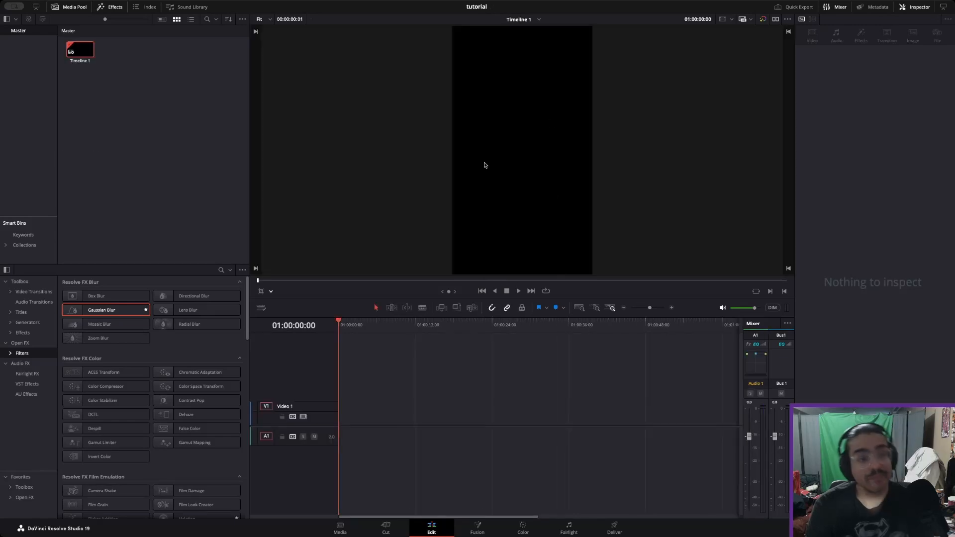
{"action": "left_click", "coordinate": [125, 169]}
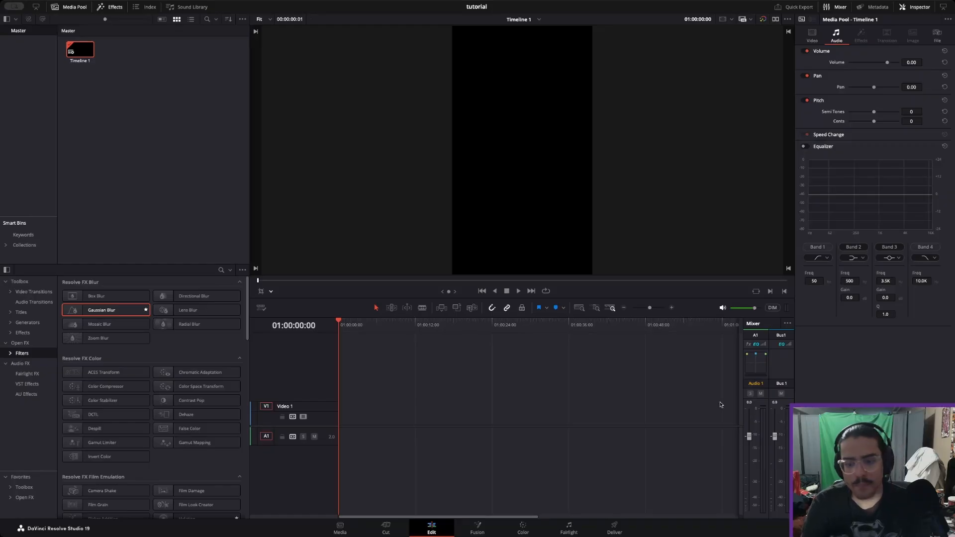
Import the gameplay clip into the media pool, place it at the start of the vertical timeline, and briefly play it
{"action": "left_click_drag", "start_coordinate": [630, 441], "coordinate": [176, 187]}
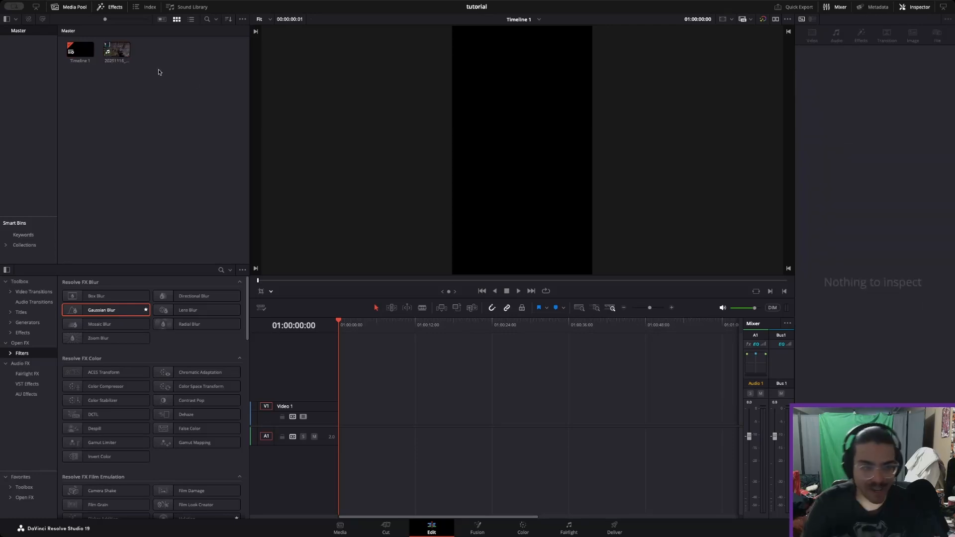
{"action": "double_click", "coordinate": [106, 55]}
{"action": "left_click_drag", "start_coordinate": [106, 56], "coordinate": [333, 429]}
{"action": "left_click_drag", "start_coordinate": [263, 335], "coordinate": [433, 433]}
{"action": "key", "text": "space"}
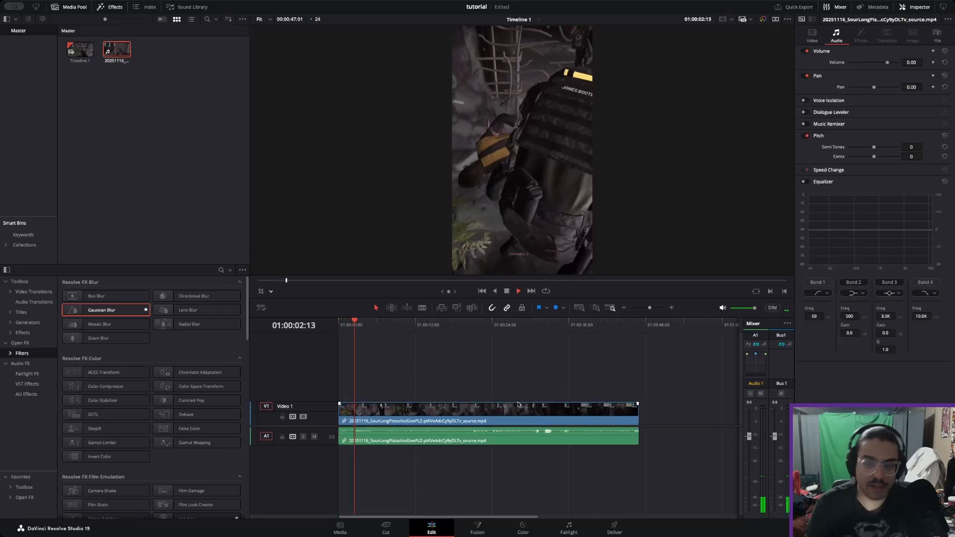
{"action": "key", "text": "space"}
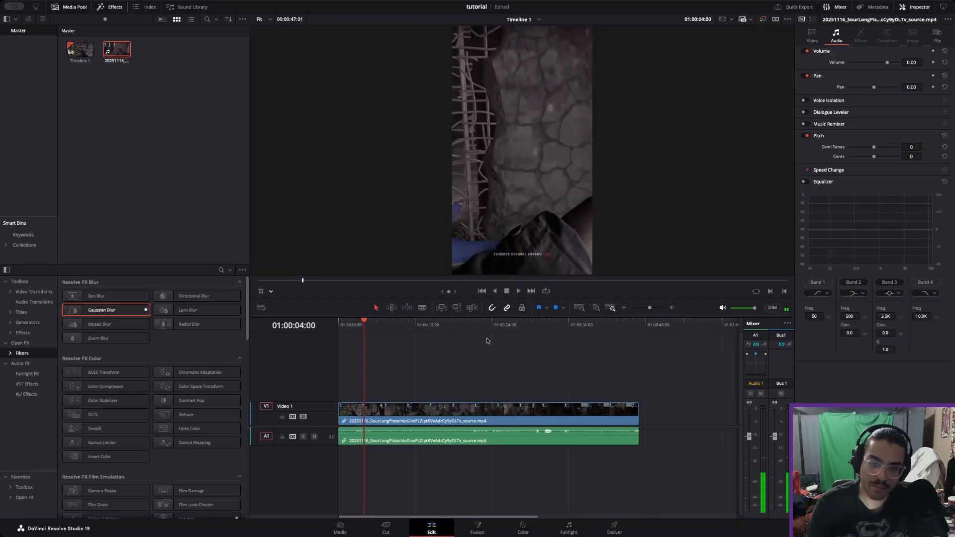
Scale the timeline clip down to a zoom of 0.590
{"action": "key", "text": "ctrl+a"}
{"action": "left_click", "coordinate": [812, 35]}
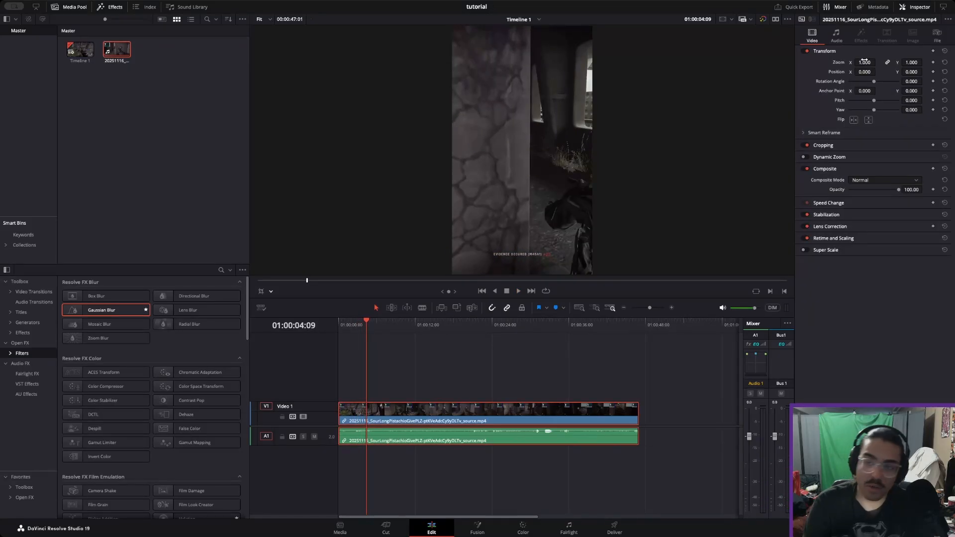
{"action": "mouse_move", "coordinate": [864, 62]}
{"action": "left_mouse_down"}
{"action": "mouse_move", "coordinate": [839, 63]}
{"action": "mouse_move", "coordinate": [863, 60]}
{"action": "left_mouse_up"}
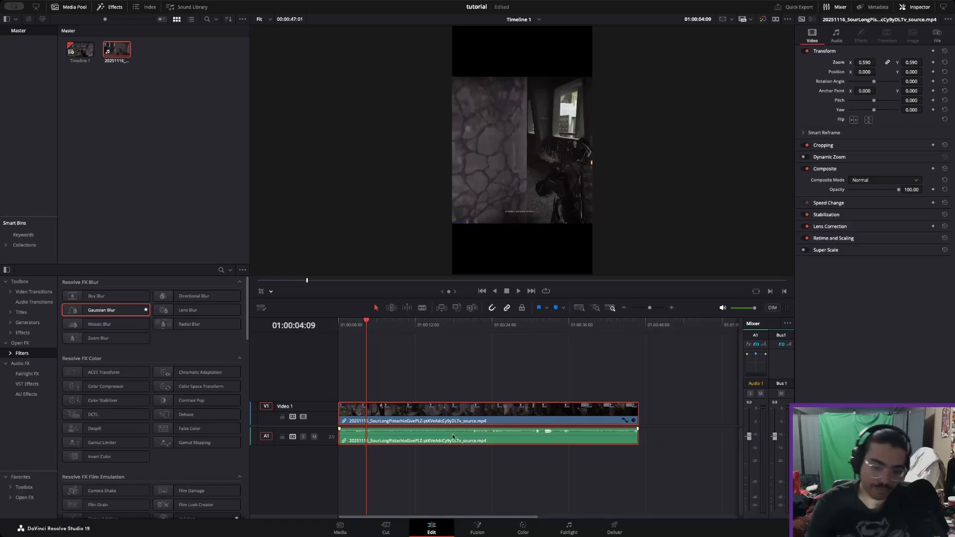
Duplicate the clip onto Video 2, unlink the copy, and delete its audio on Audio 2
{"action": "left_click_drag", "start_coordinate": [445, 415], "coordinate": [450, 368]}
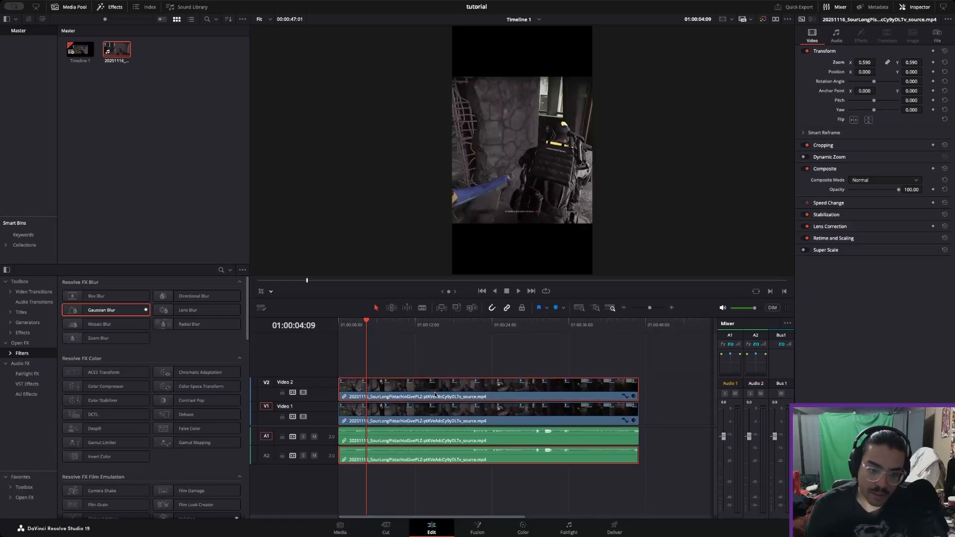
{"action": "key", "text": "ctrl+alt+l"}
{"action": "left_click", "coordinate": [418, 454]}
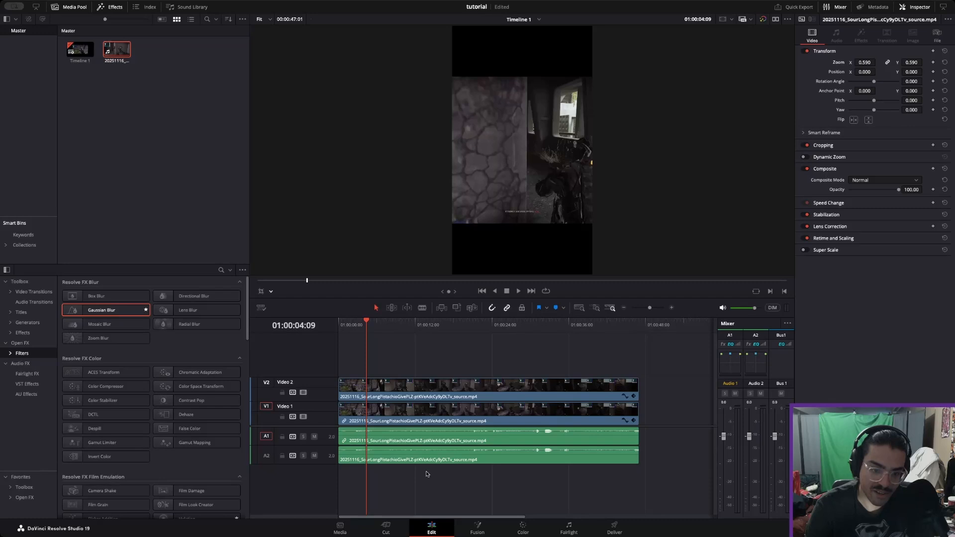
{"action": "key", "text": "Delete"}
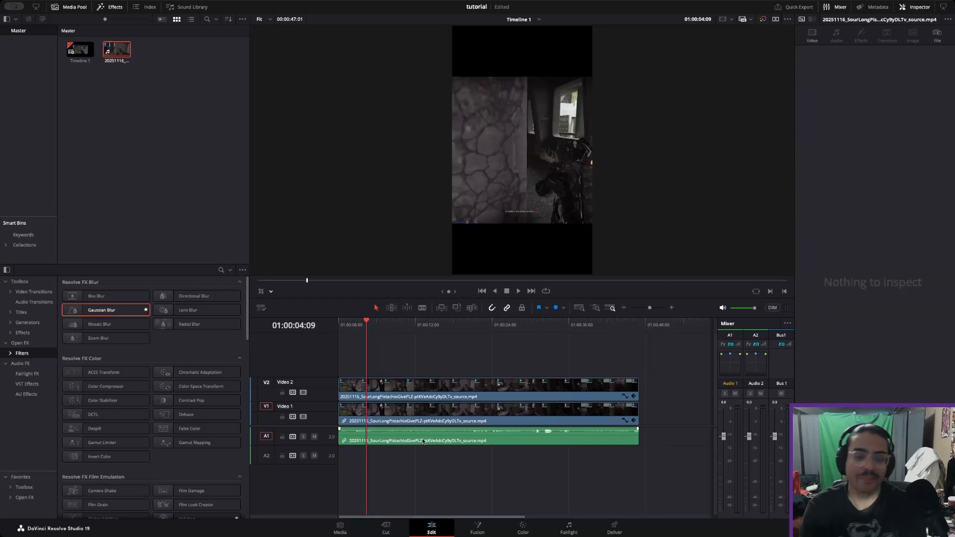
Undo the audio deletion, the Video 2 duplicate and the clip's zoom change
{"action": "left_click", "coordinate": [424, 383]}
{"action": "left_click", "coordinate": [418, 417]}
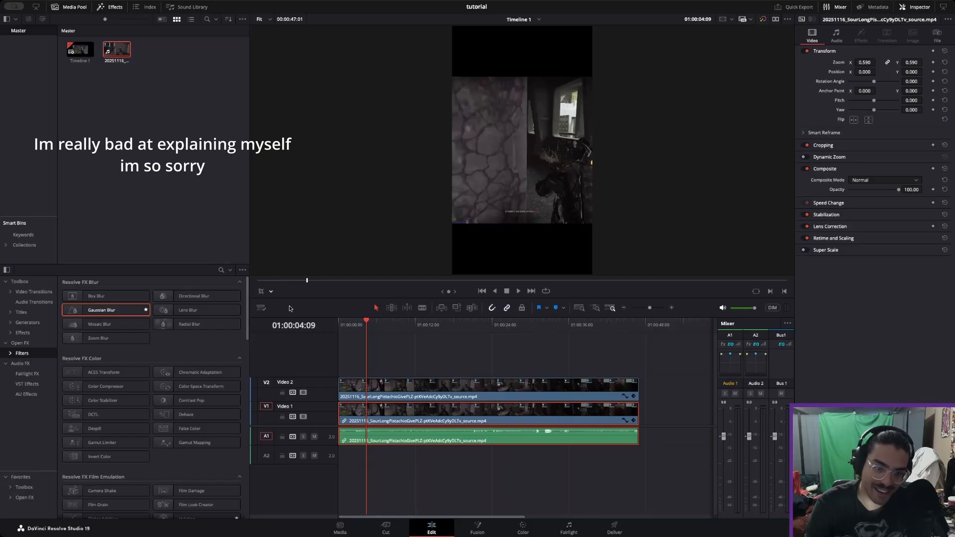
{"action": "left_click", "coordinate": [274, 298]}
{"action": "key", "text": "super+z"}
{"action": "key", "text": "super+z"}
{"action": "key", "text": "super+z"}
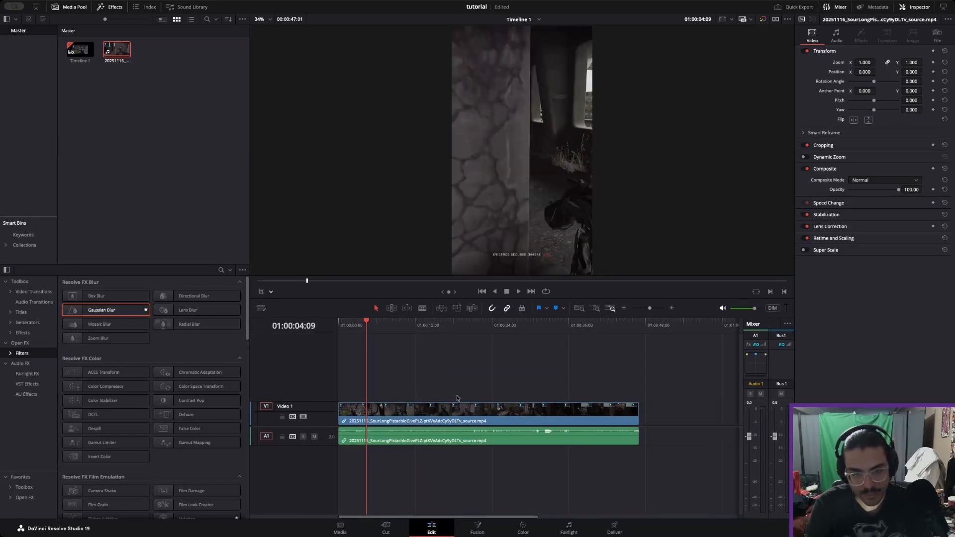
Set the clip's zoom to 0.590 and duplicate the clip onto Video 2
{"action": "left_click", "coordinate": [446, 408]}
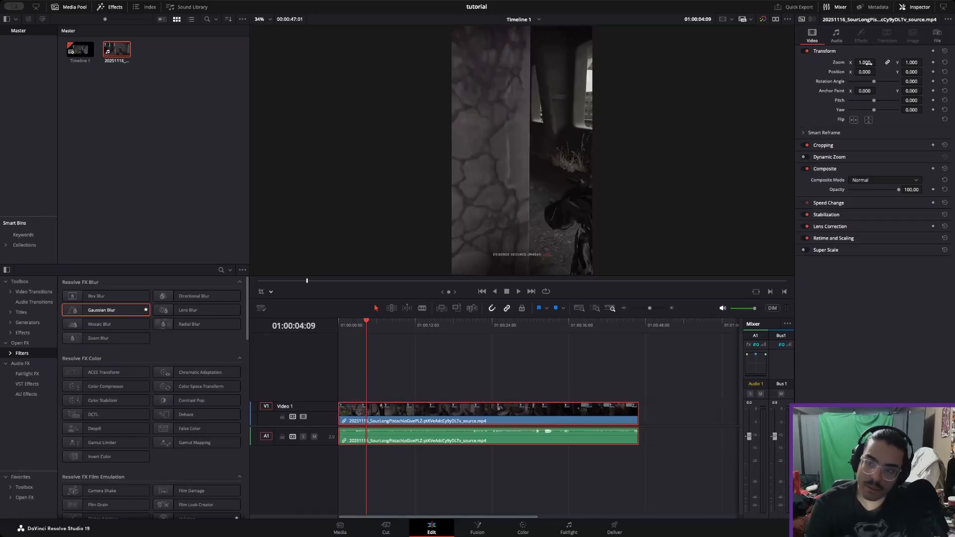
{"action": "mouse_move", "coordinate": [870, 62]}
{"action": "left_mouse_down"}
{"action": "mouse_move", "coordinate": [844, 61]}
{"action": "mouse_move", "coordinate": [865, 62]}
{"action": "left_mouse_up"}
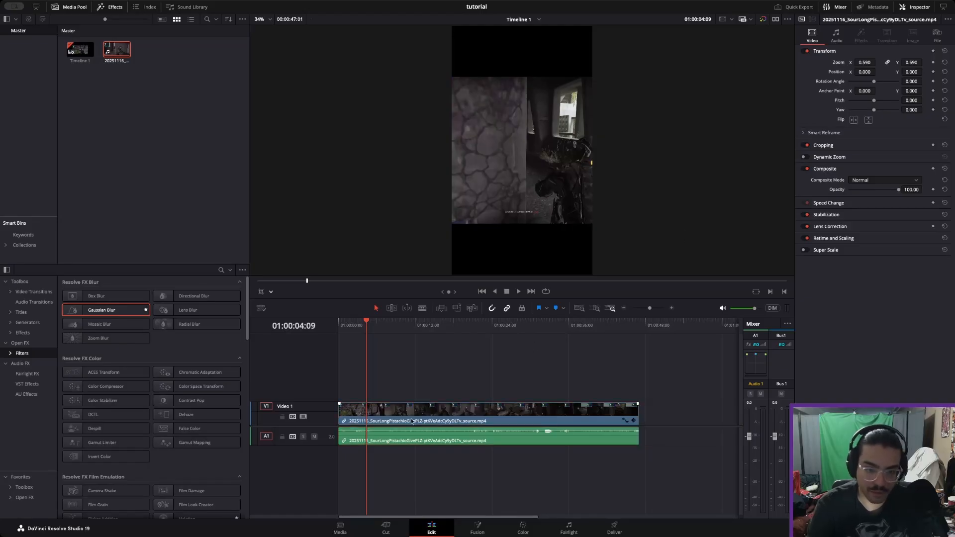
{"action": "mouse_move", "coordinate": [414, 421]}
{"action": "left_mouse_down"}
{"action": "mouse_move", "coordinate": [413, 396]}
{"action": "mouse_move", "coordinate": [414, 422]}
{"action": "left_mouse_up"}
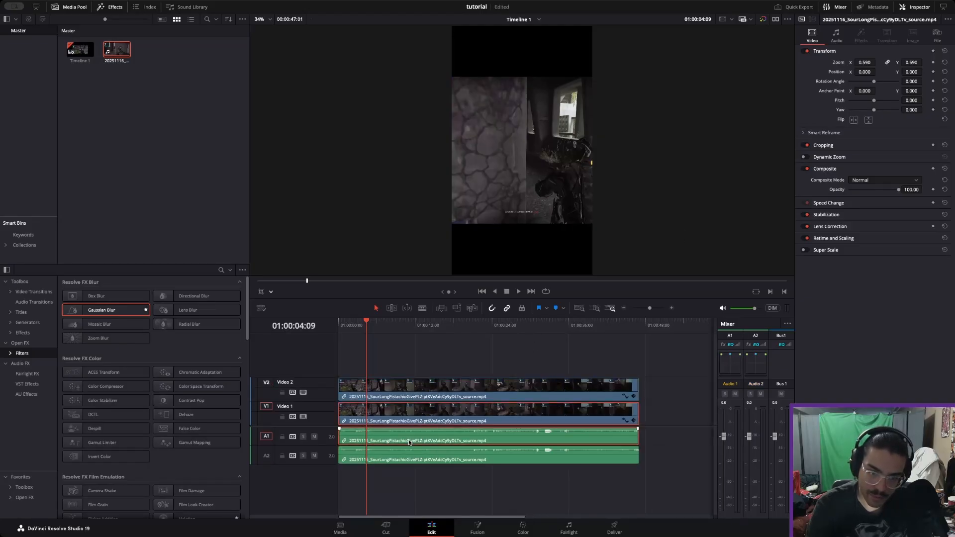
Enlarge the Video 1 clip to a zoom of 1.470 and apply Gaussian Blur to it as the background
{"action": "left_click_drag", "start_coordinate": [867, 62], "coordinate": [878, 63]}
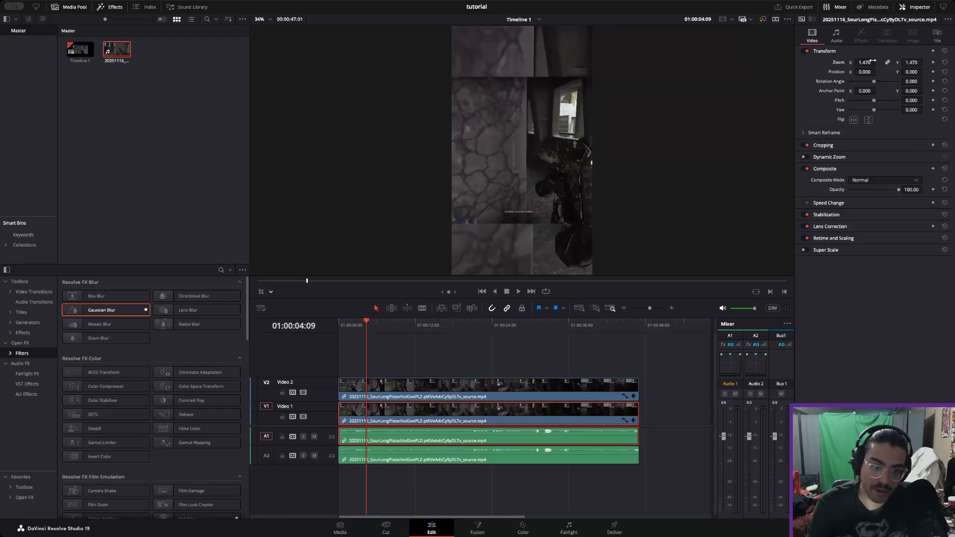
{"action": "left_click_drag", "start_coordinate": [73, 314], "coordinate": [467, 408]}
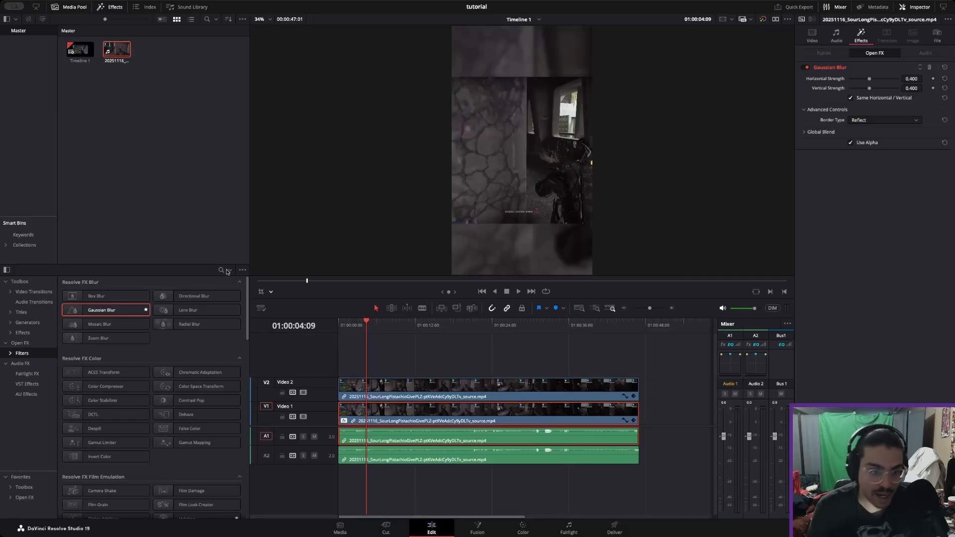
Search the effects for "bor" and apply JustBorder to the Video 2 clip
{"action": "key", "text": "super+f"}
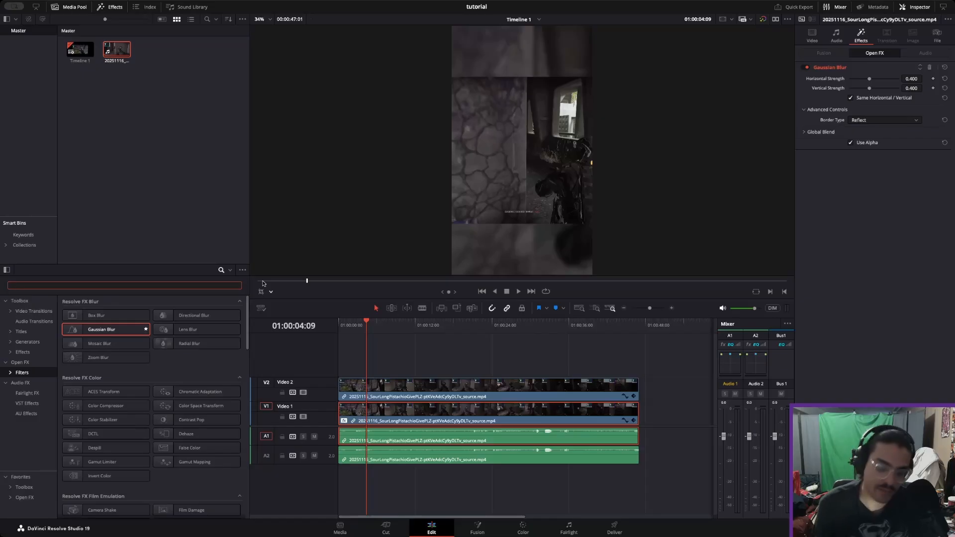
{"action": "type", "text": "bor"}
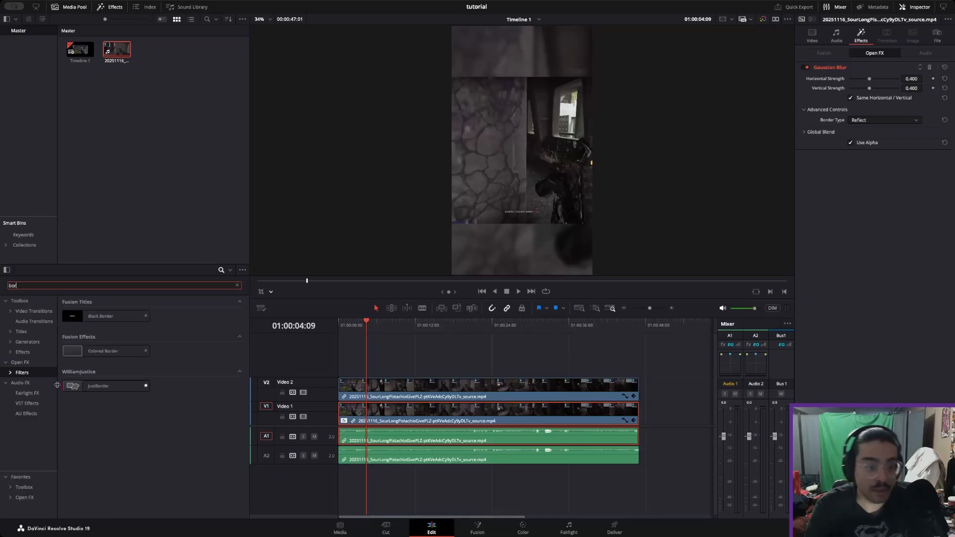
{"action": "left_click_drag", "start_coordinate": [102, 386], "coordinate": [563, 391]}
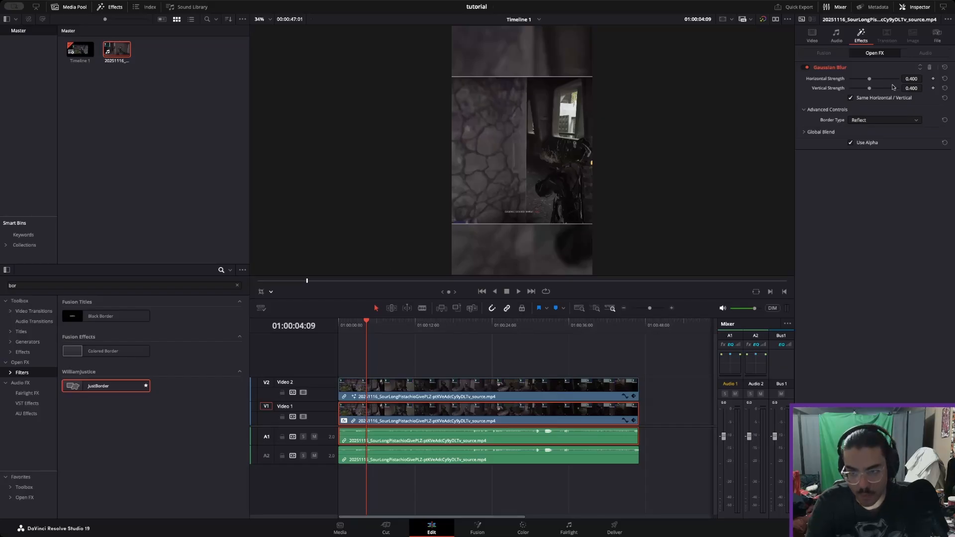
{"action": "left_click_drag", "start_coordinate": [870, 79], "coordinate": [891, 81]}
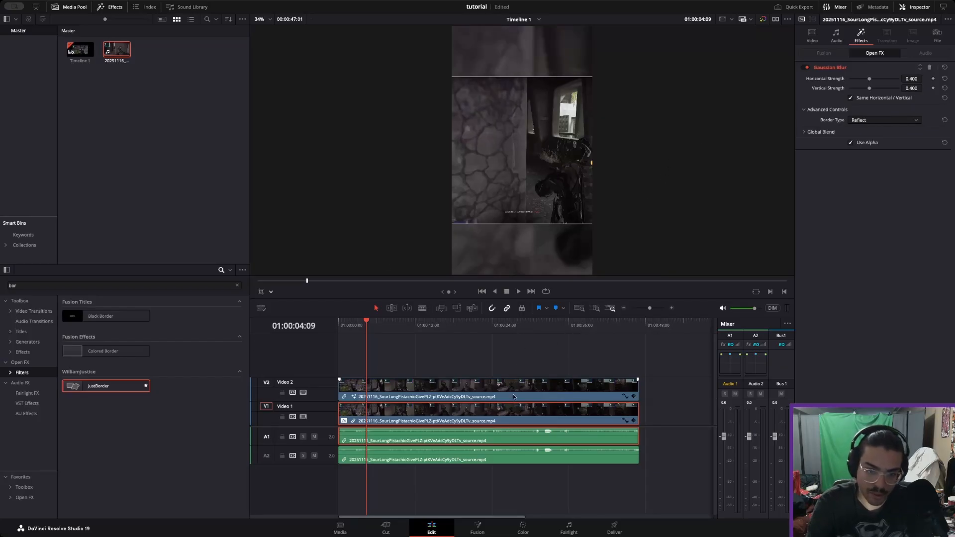
Set the JustBorder size on the Video 2 clip to 0.02 and its solid color to purple
{"action": "left_click", "coordinate": [535, 388]}
{"action": "left_click_drag", "start_coordinate": [884, 130], "coordinate": [912, 130]}
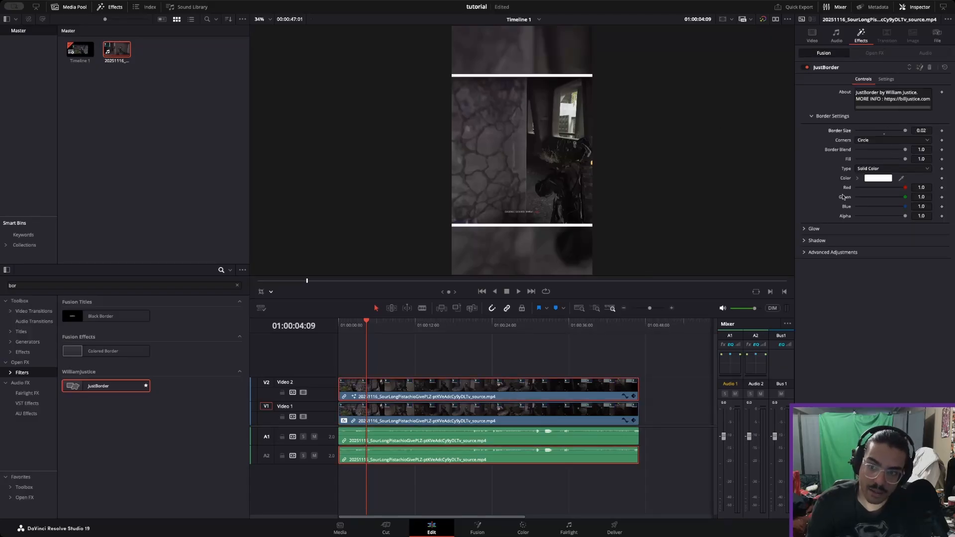
{"action": "left_click", "coordinate": [870, 179]}
{"action": "left_click", "coordinate": [30, 468]}
{"action": "left_click_drag", "start_coordinate": [42, 478], "coordinate": [46, 494]}
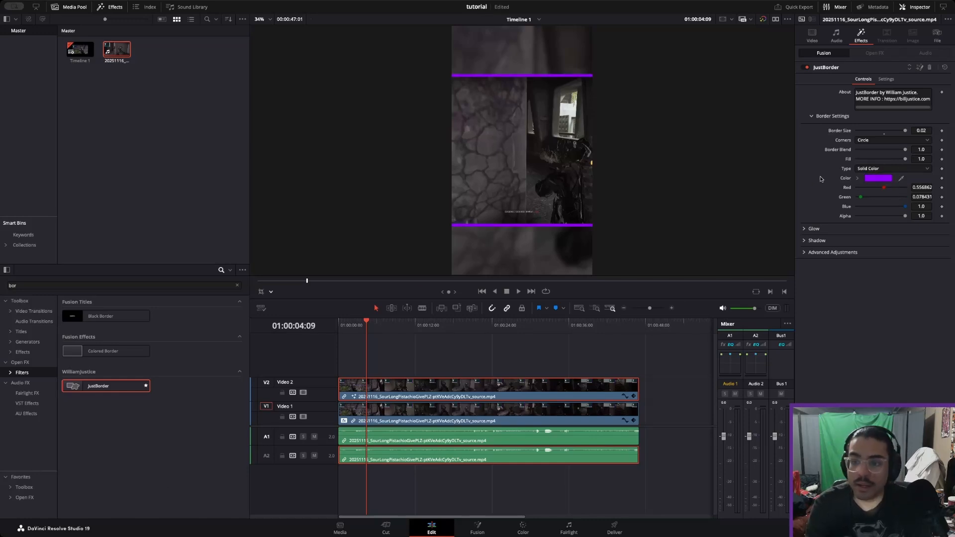
Raise the JustBorder shadow blend on the Video 2 clip to 1.0
{"action": "left_click", "coordinate": [805, 240]}
{"action": "left_click_drag", "start_coordinate": [856, 251], "coordinate": [906, 250]}
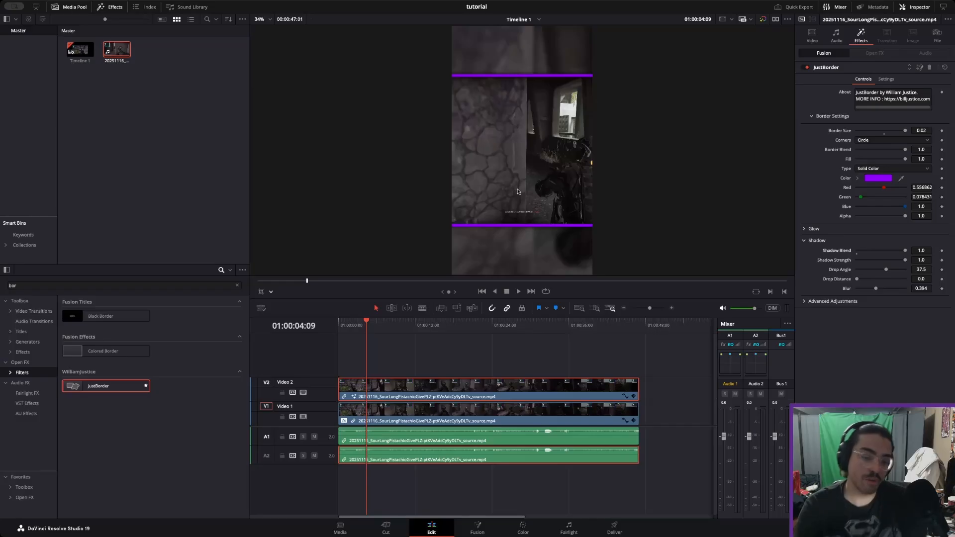
Duplicate the bordered Video 2 clip onto Video 3 and delete the copy's unlinked audio on Audio 3
{"action": "left_click", "coordinate": [532, 377]}
{"action": "left_click_drag", "start_coordinate": [482, 397], "coordinate": [424, 366]}
{"action": "left_click_drag", "start_coordinate": [415, 475], "coordinate": [415, 475]}
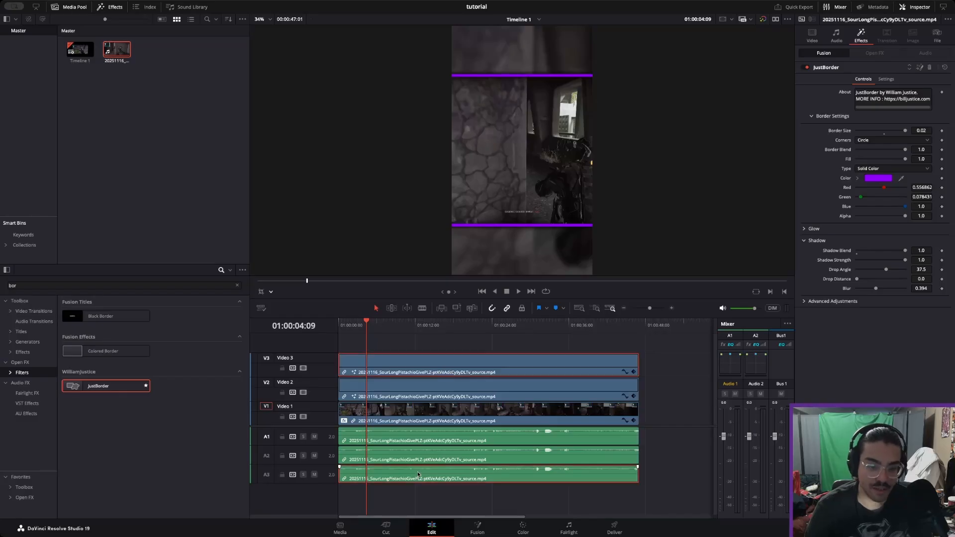
{"action": "left_click", "coordinate": [431, 481]}
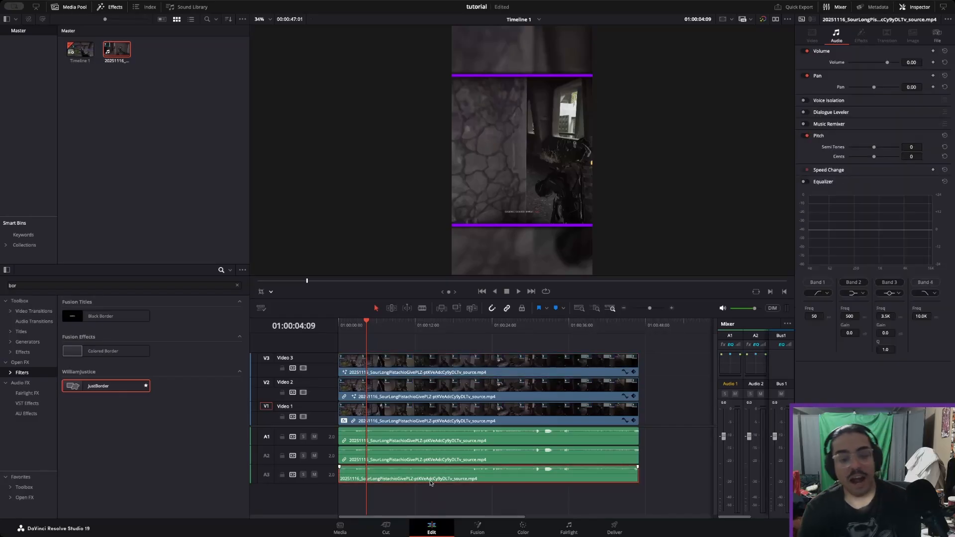
{"action": "key", "text": "BackSpace"}
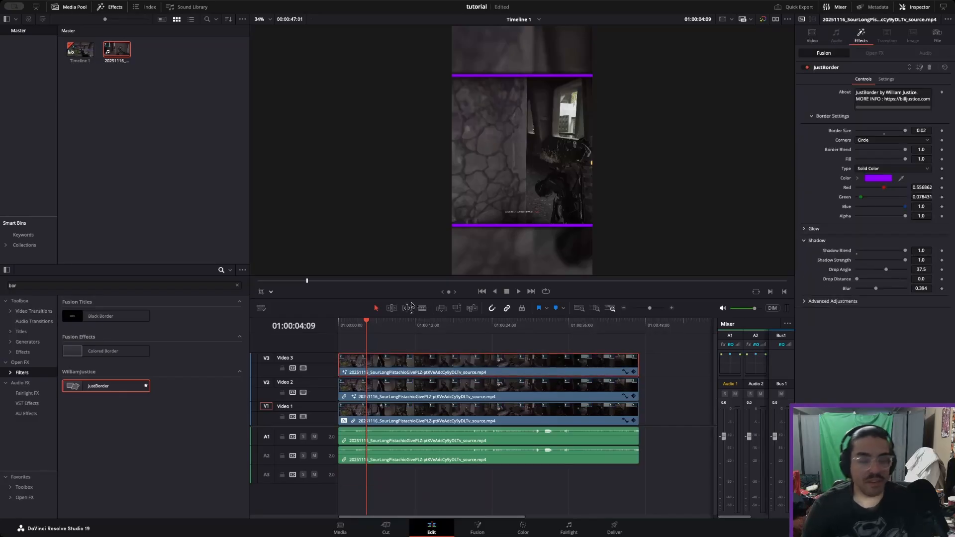
Reset the Video 3 clip's zoom and disable its Gaussian Blur
{"action": "left_click", "coordinate": [813, 32]}
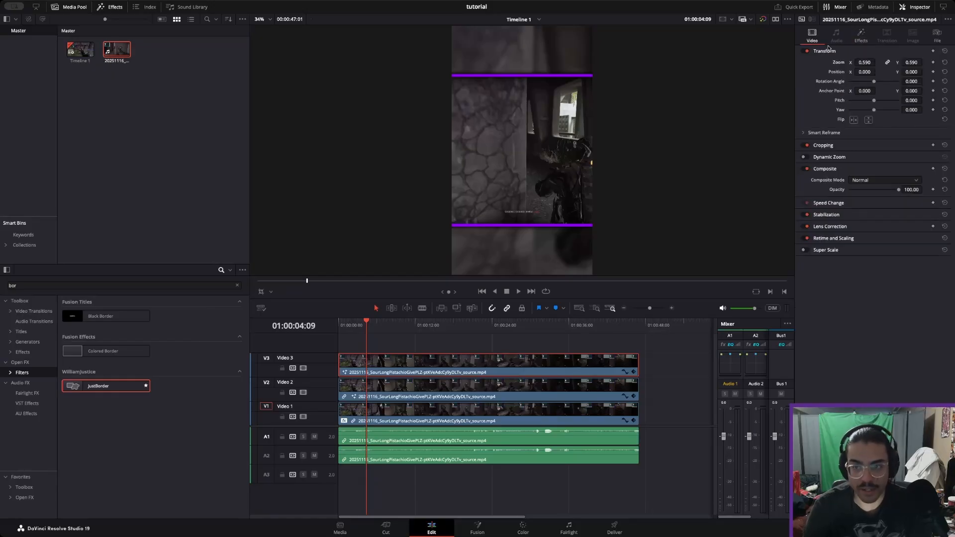
{"action": "left_click_drag", "start_coordinate": [864, 62], "coordinate": [871, 62]}
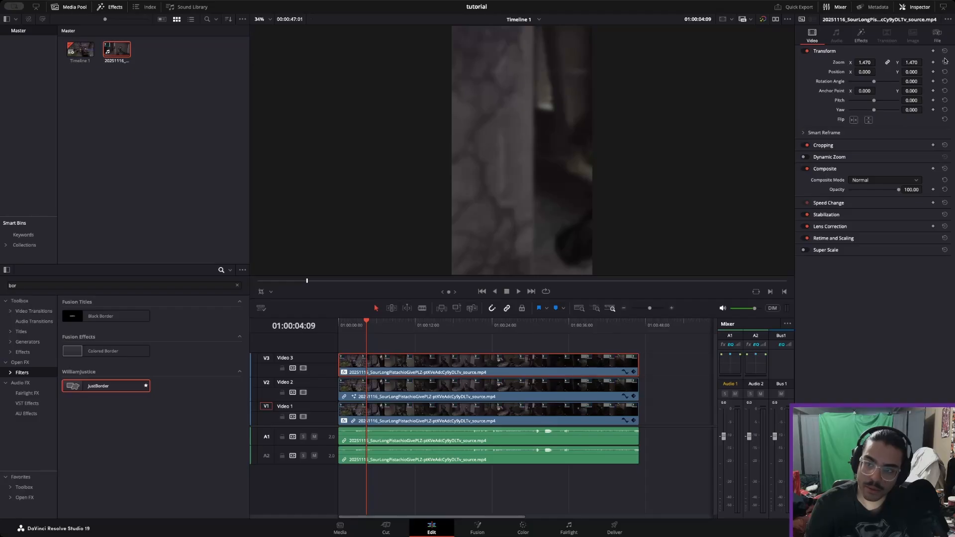
{"action": "left_click", "coordinate": [945, 62]}
{"action": "left_click", "coordinate": [861, 38]}
{"action": "left_click", "coordinate": [803, 68]}
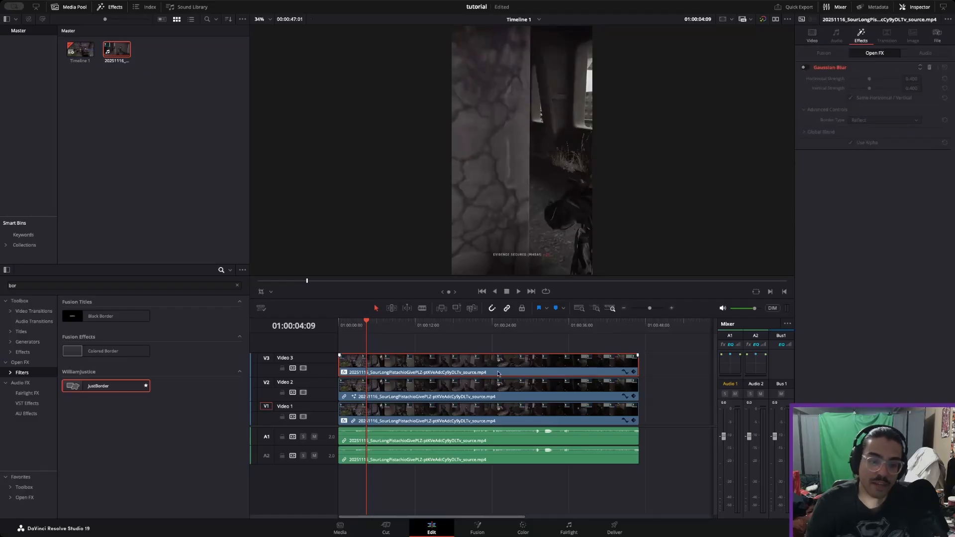
Set the Video 3 clip's zoom to 0.410 and its X position to 188
{"action": "left_click", "coordinate": [813, 36]}
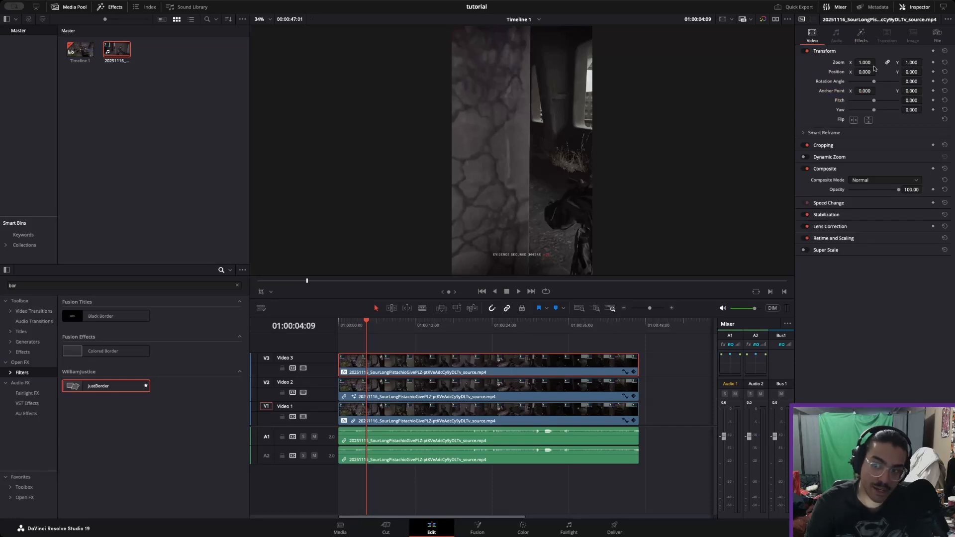
{"action": "mouse_move", "coordinate": [865, 62]}
{"action": "left_mouse_down"}
{"action": "mouse_move", "coordinate": [829, 70]}
{"action": "mouse_move", "coordinate": [866, 72]}
{"action": "left_mouse_up"}
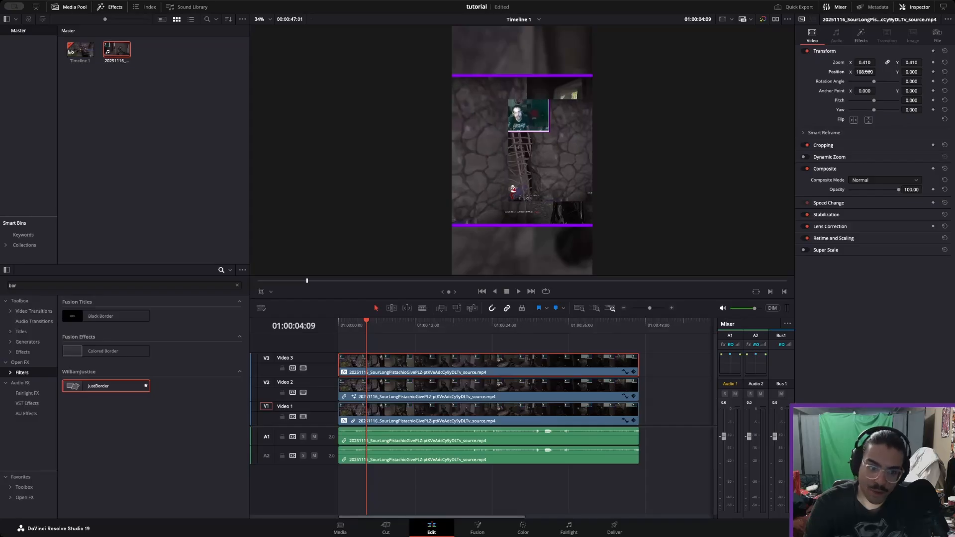
Crop the Video 3 clip in the viewer down to just the webcam picture
{"action": "left_click", "coordinate": [272, 292]}
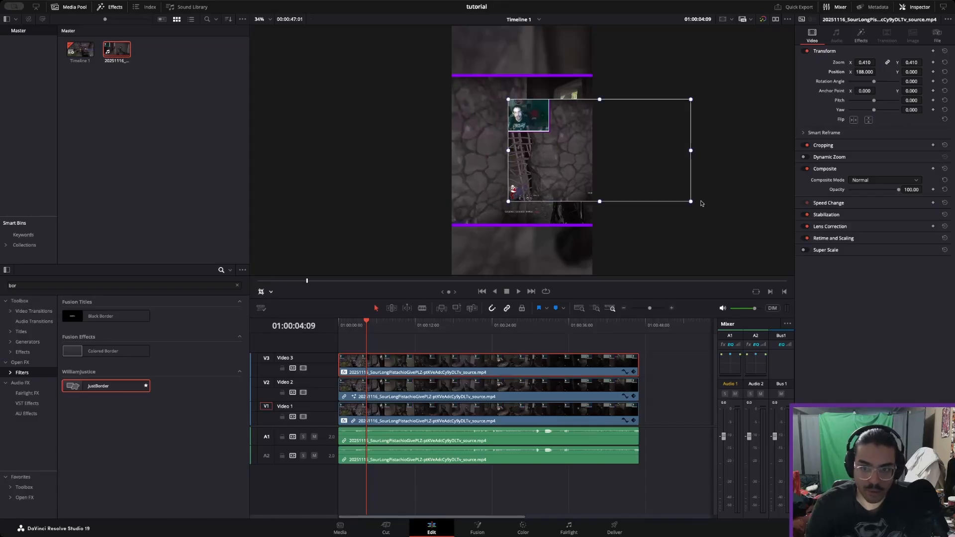
{"action": "left_click_drag", "start_coordinate": [691, 202], "coordinate": [550, 132]}
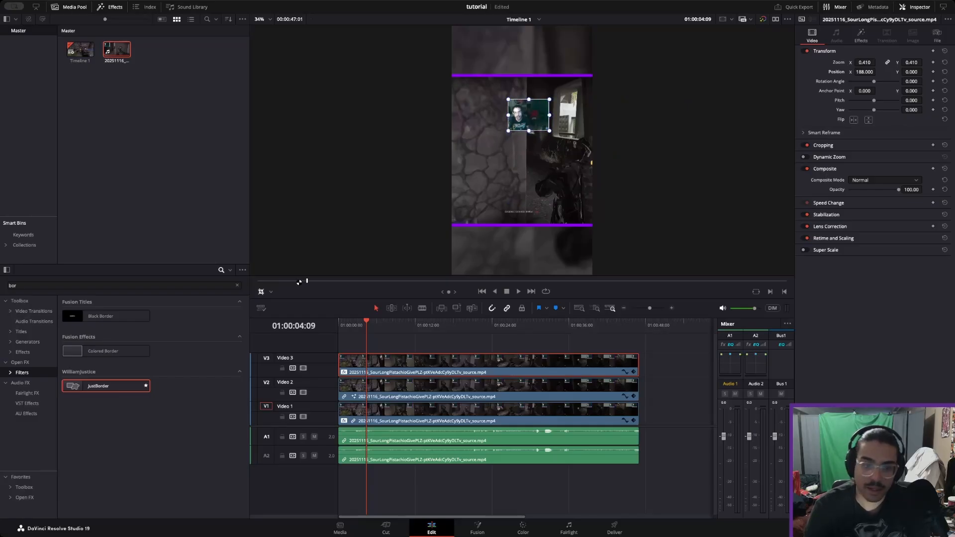
Enlarge the cropped webcam layer in the viewer to about 0.998 zoom and move it up to the frame's upper edge
{"action": "left_click_drag", "start_coordinate": [267, 297], "coordinate": [267, 298]}
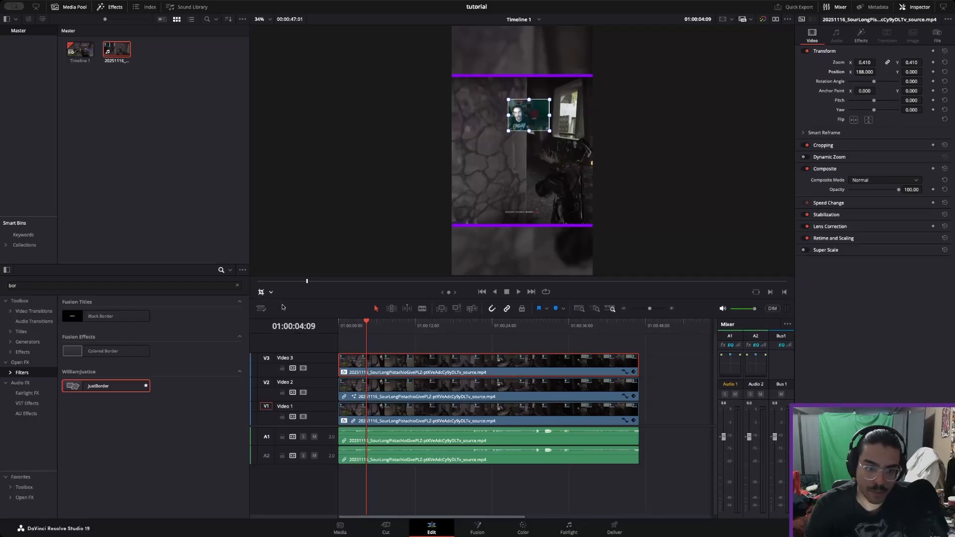
{"action": "left_click", "coordinate": [284, 306]}
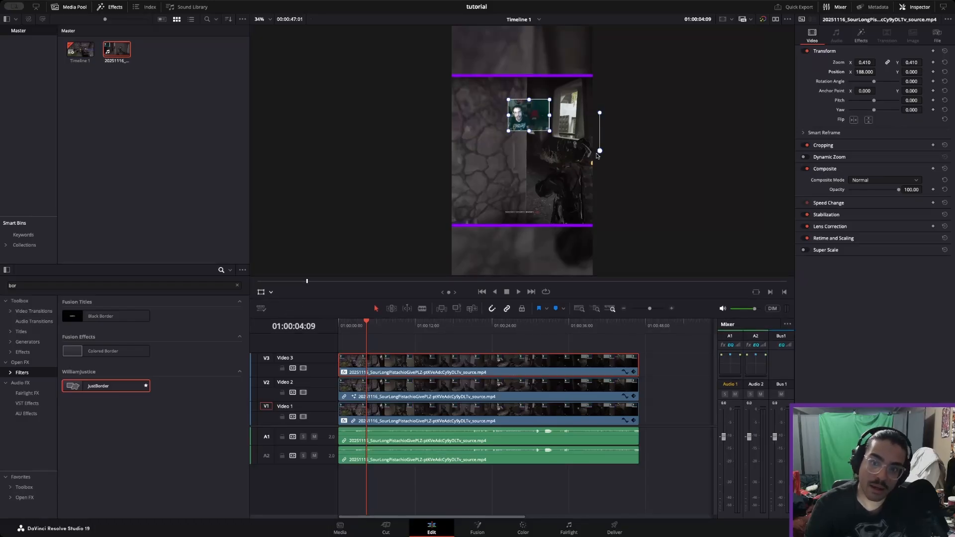
{"action": "left_click_drag", "start_coordinate": [599, 150], "coordinate": [597, 93]}
{"action": "left_click_drag", "start_coordinate": [498, 183], "coordinate": [463, 86]}
{"action": "scroll", "coordinate": [572, 125], "scroll_direction": "down", "scroll_amount": 1}
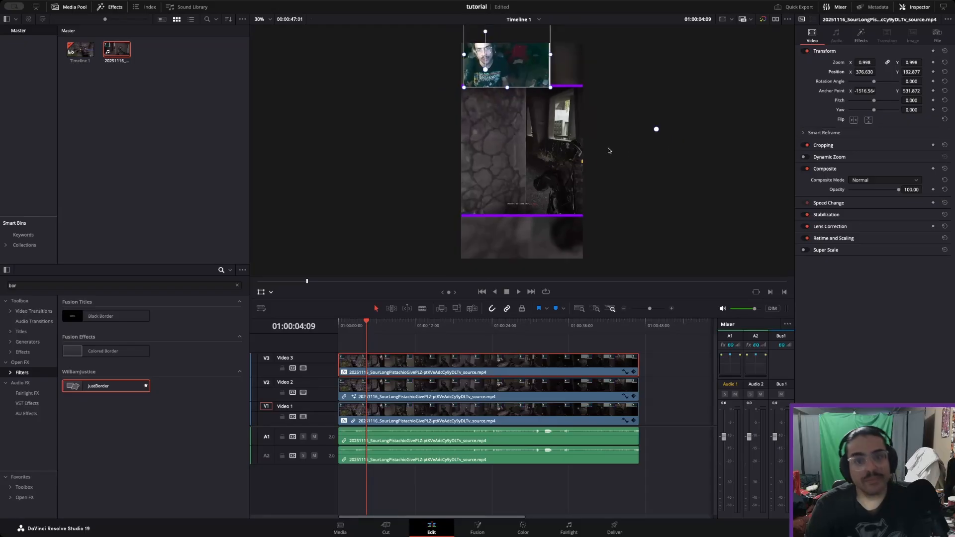
Reposition the webcam layer above the upper purple border and resize it to an X zoom of 0.965 and Y zoom of 0.645
{"action": "left_click_drag", "start_coordinate": [537, 70], "coordinate": [540, 84]}
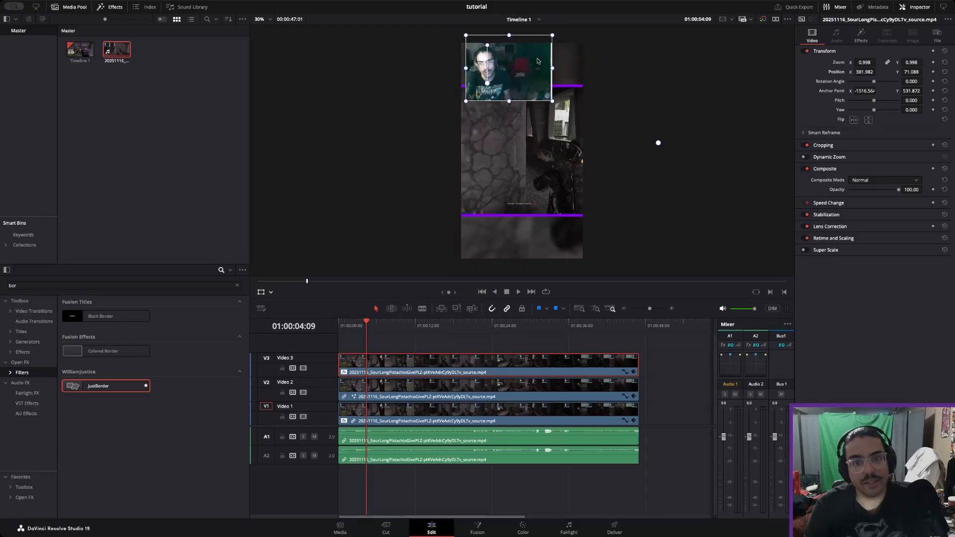
{"action": "left_click_drag", "start_coordinate": [552, 34], "coordinate": [510, 64]}
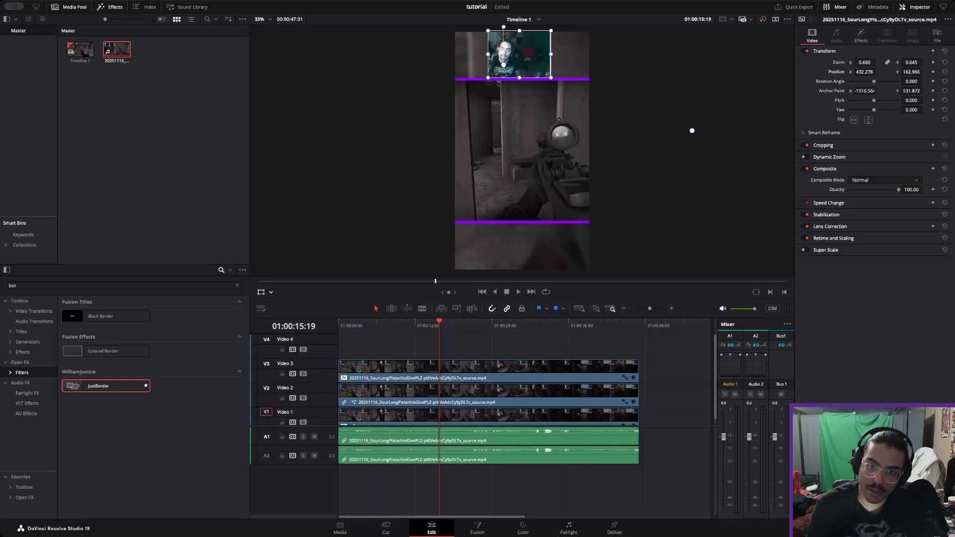
{"action": "left_click_drag", "start_coordinate": [488, 54], "coordinate": [481, 53]}
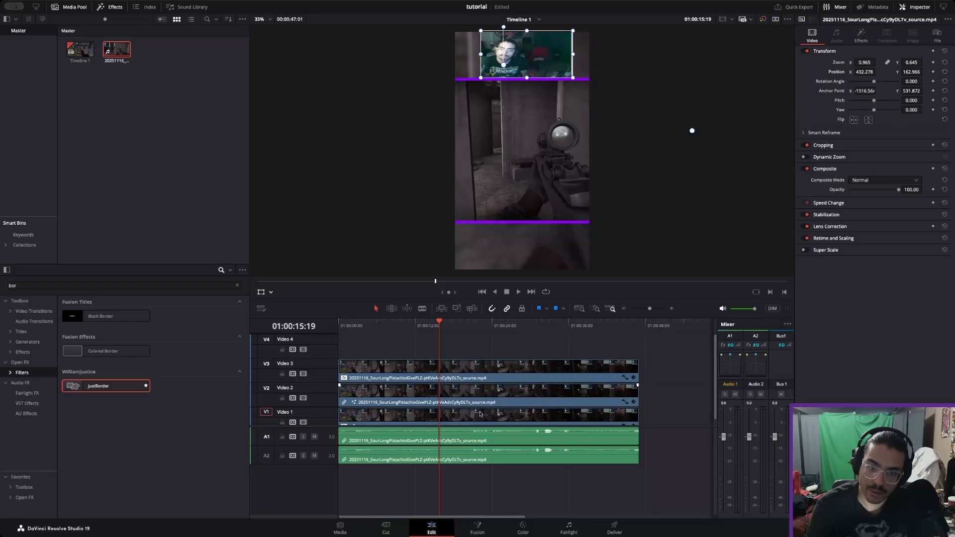
Duplicate the webcam clip so copies occupy Video 4 and Video 5, and stretch the Video 4 copy to X zoom 1.611 at X position 393.278
{"action": "left_click_drag", "start_coordinate": [451, 379], "coordinate": [457, 337]}
{"action": "left_click", "coordinate": [460, 379]}
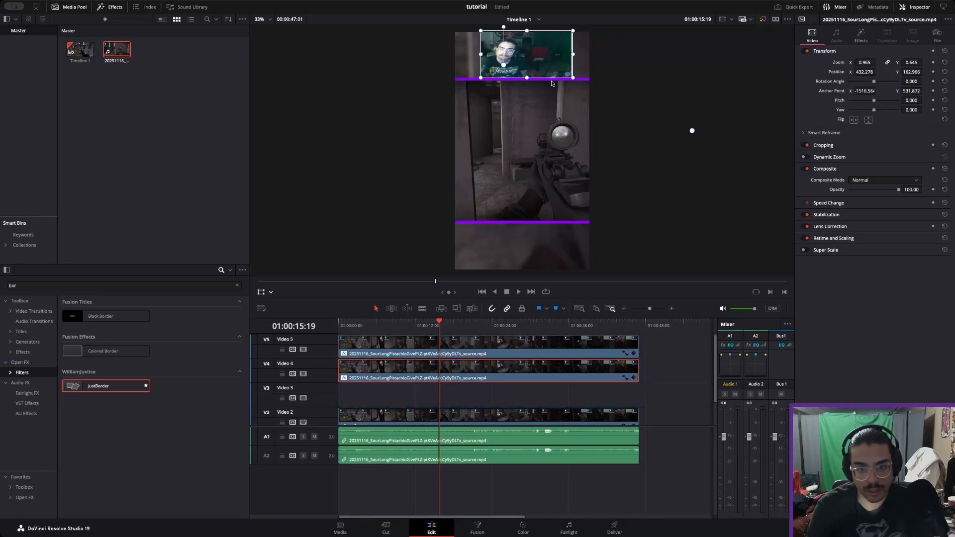
{"action": "left_click_drag", "start_coordinate": [574, 55], "coordinate": [591, 55]}
{"action": "left_click_drag", "start_coordinate": [475, 56], "coordinate": [465, 54]}
{"action": "key", "text": "Left"}
{"action": "key", "text": "Left"}
{"action": "key", "text": "Left"}
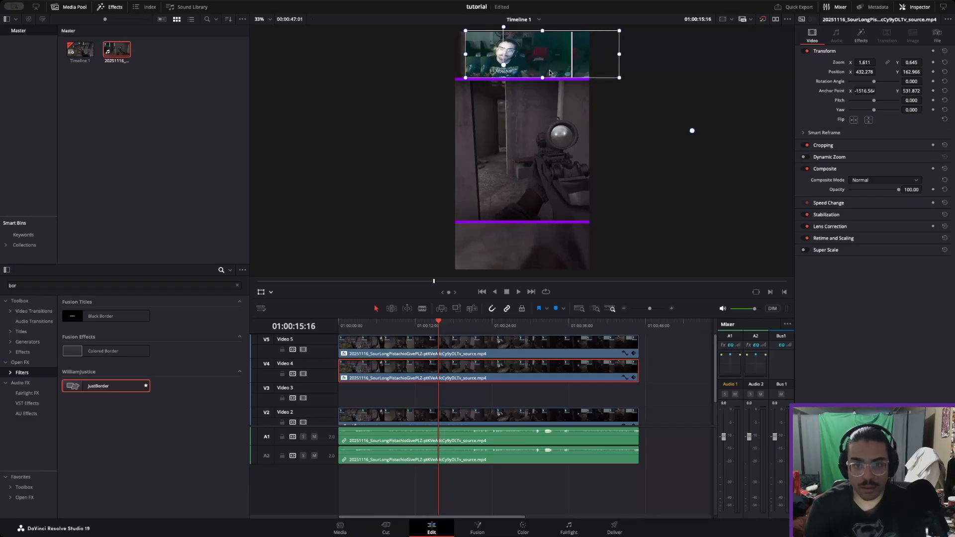
{"action": "left_click_drag", "start_coordinate": [869, 72], "coordinate": [852, 71]}
Search the effects for "blur" and apply Gaussian Blur to the stretched webcam clip on Video 4
{"action": "left_click_drag", "start_coordinate": [61, 287], "coordinate": [2, 285]}
{"action": "type", "text": "blur"}
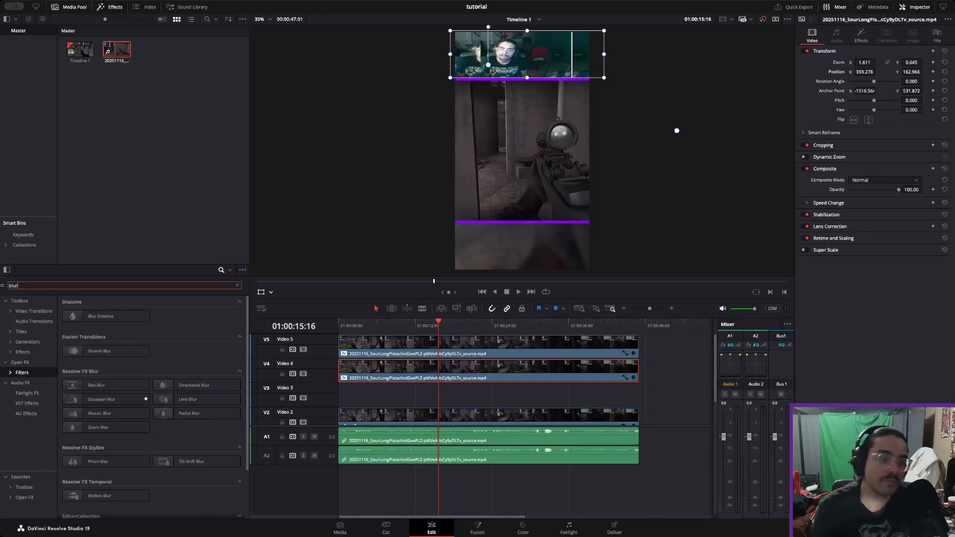
{"action": "left_click_drag", "start_coordinate": [125, 400], "coordinate": [452, 379]}
{"action": "left_click", "coordinate": [695, 412]}
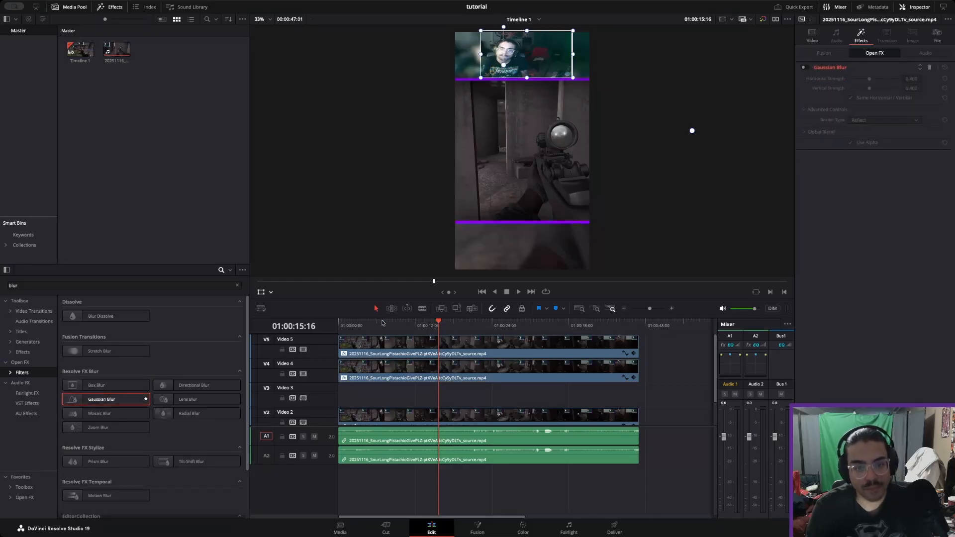
Shift the Video 5 webcam clip to an X position of 403.278 and play the timeline from its start
{"action": "key", "text": "Home"}
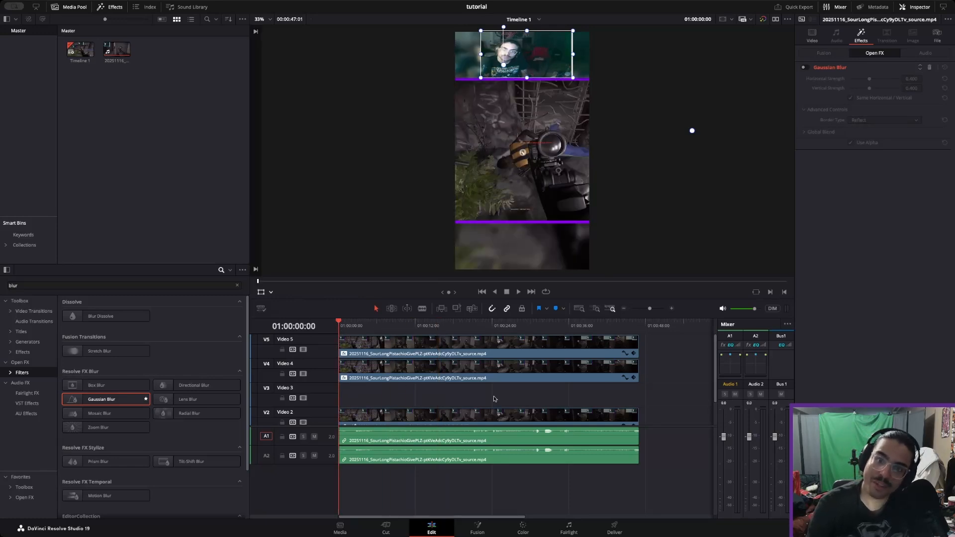
{"action": "left_click", "coordinate": [812, 36]}
{"action": "left_click_drag", "start_coordinate": [692, 130], "coordinate": [681, 130]}
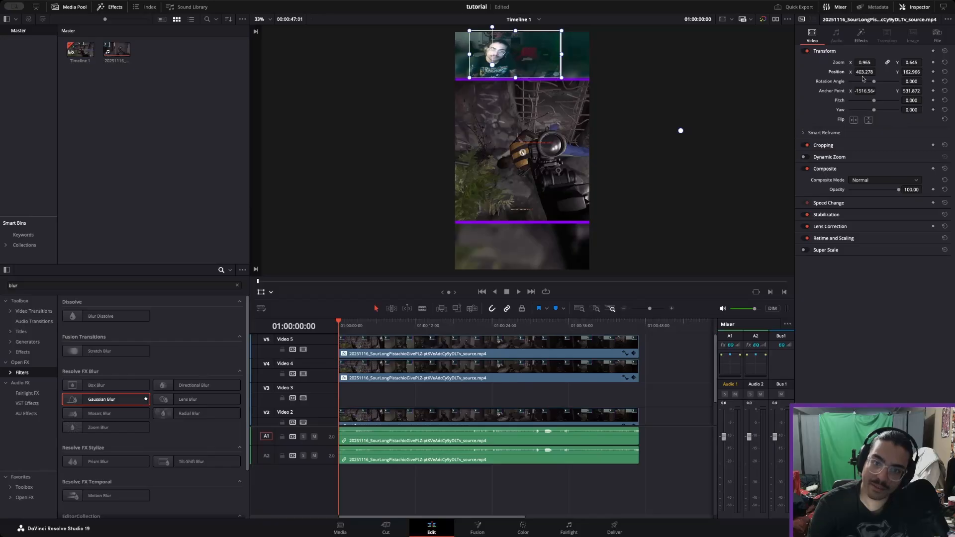
{"action": "key", "text": "space"}
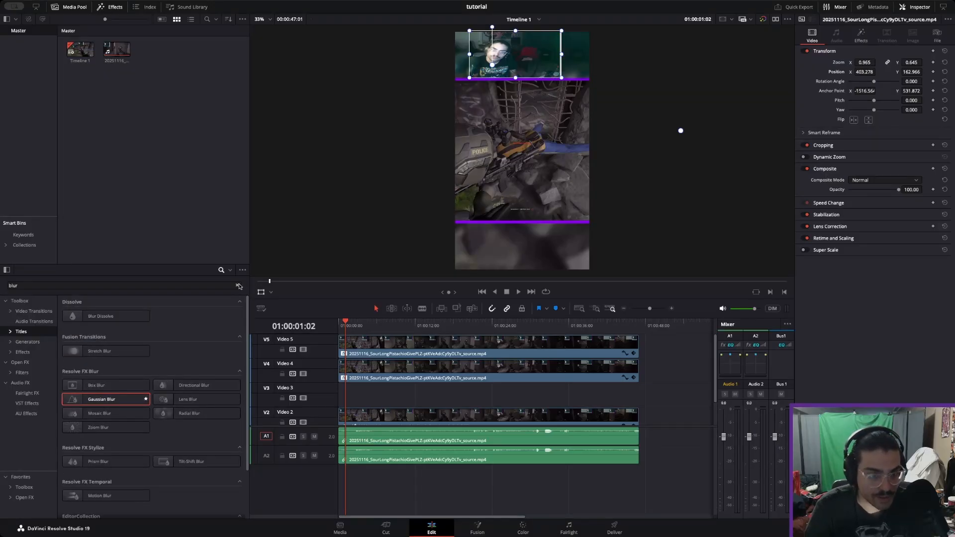
Clear the effects search and add a Text+ title on Video 6 at the start of the timeline
{"action": "left_click", "coordinate": [238, 286]}
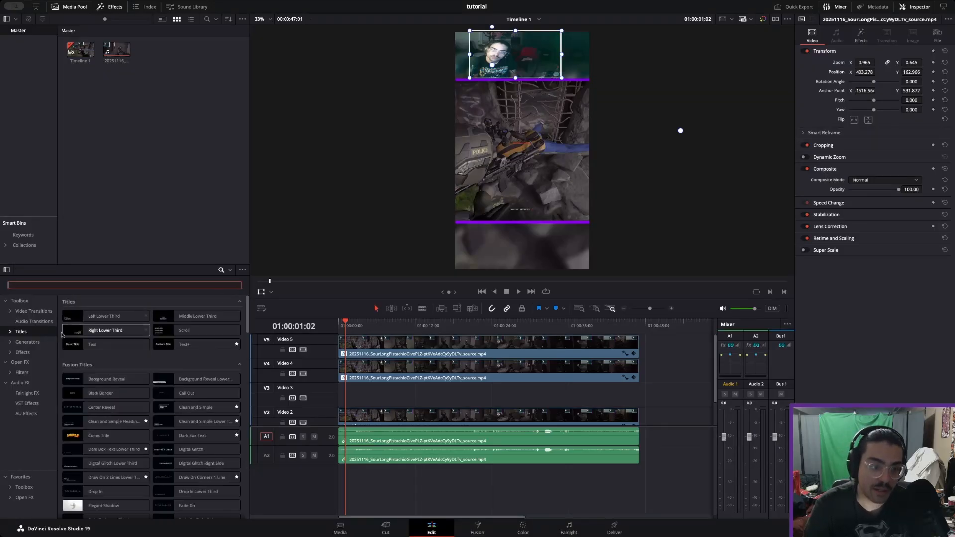
{"action": "left_click_drag", "start_coordinate": [185, 344], "coordinate": [669, 346]}
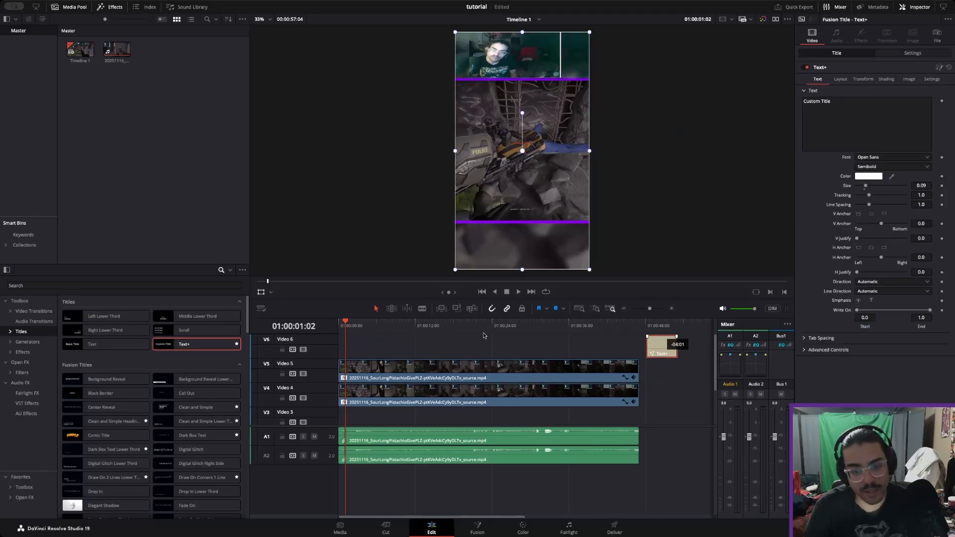
{"action": "left_click_drag", "start_coordinate": [427, 339], "coordinate": [371, 315]}
{"action": "scroll", "coordinate": [457, 358], "scroll_direction": "up", "scroll_amount": 5}
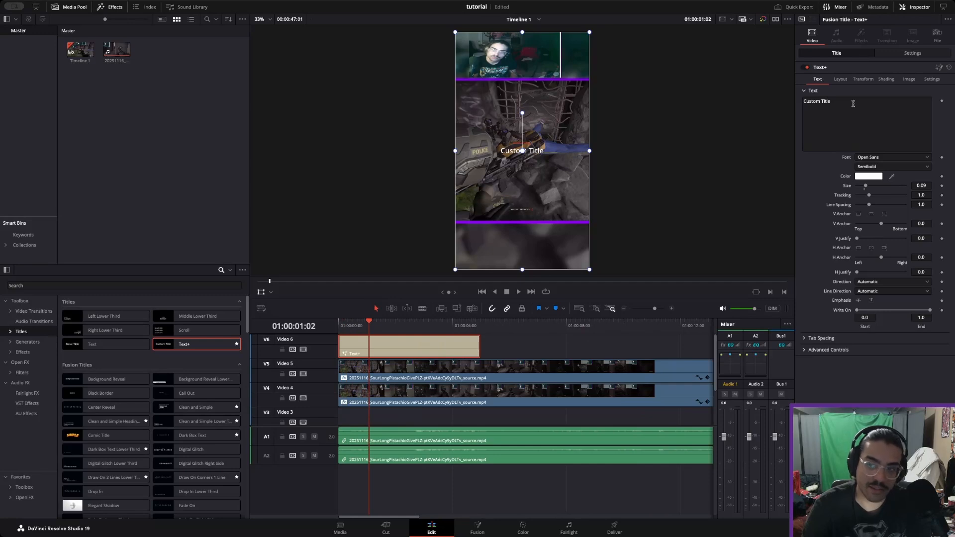
Enable the title's black shadow and its outline, coloring the outline purple and setting its thickness to 0.048
{"action": "left_click", "coordinate": [886, 79]}
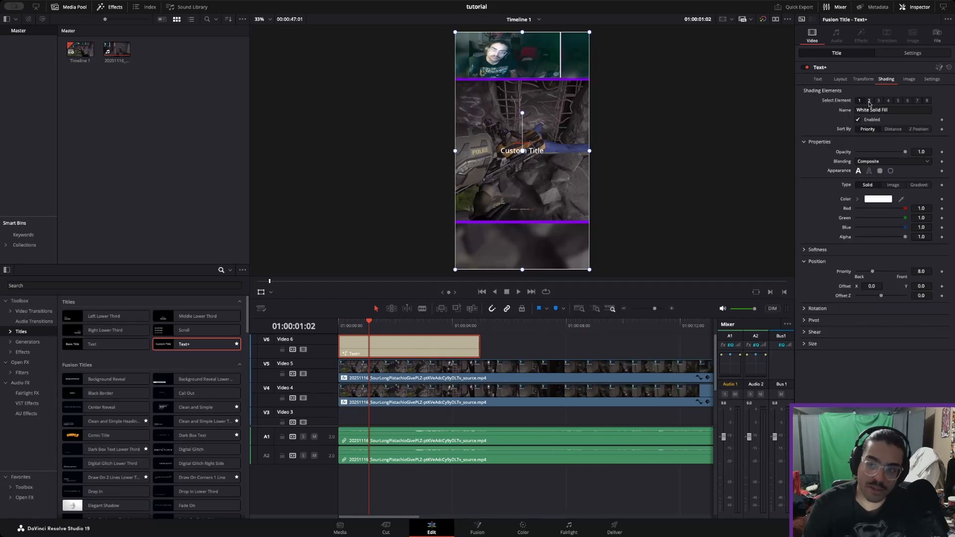
{"action": "left_click", "coordinate": [869, 101]}
{"action": "left_click", "coordinate": [878, 101]}
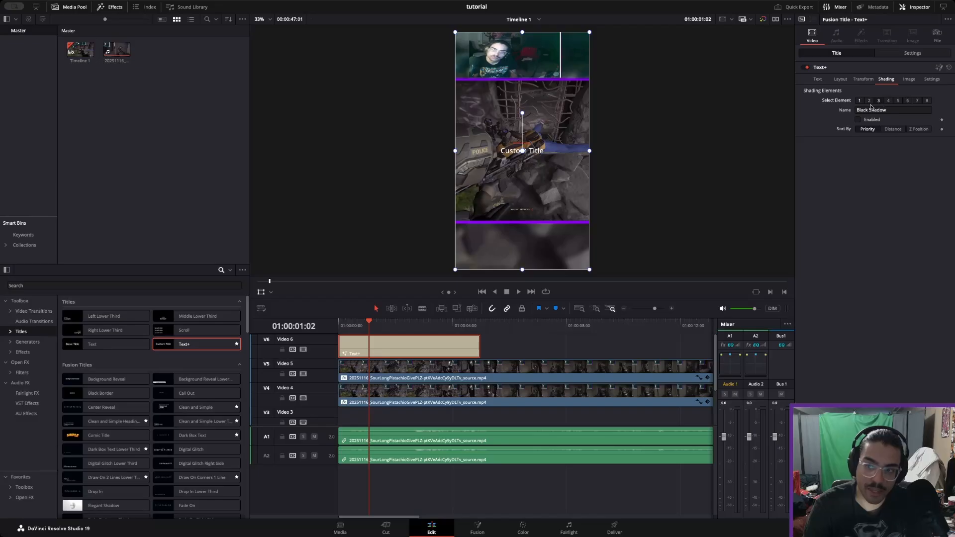
{"action": "left_click", "coordinate": [865, 120]}
{"action": "left_click", "coordinate": [870, 101]}
{"action": "left_click", "coordinate": [865, 119]}
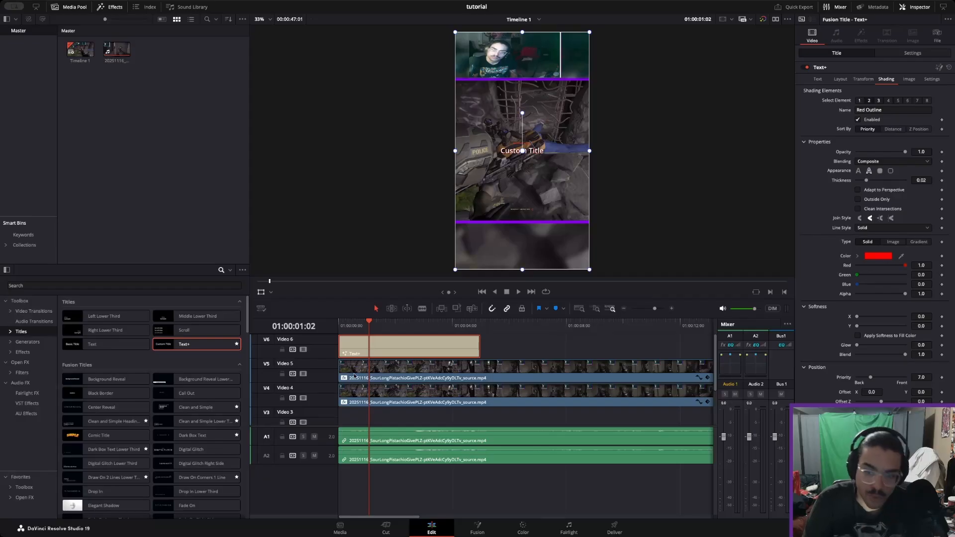
{"action": "left_click", "coordinate": [44, 484]}
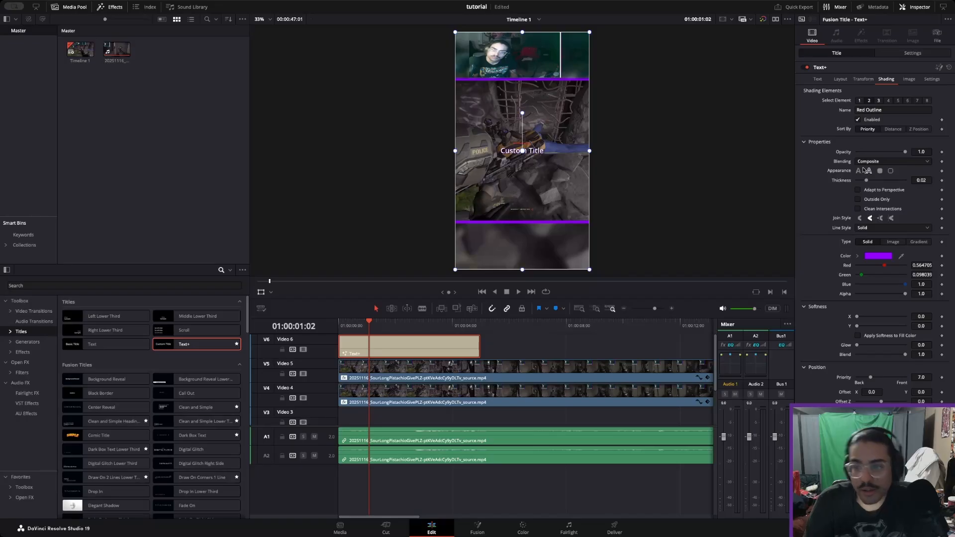
{"action": "left_click_drag", "start_coordinate": [866, 180], "coordinate": [872, 180]}
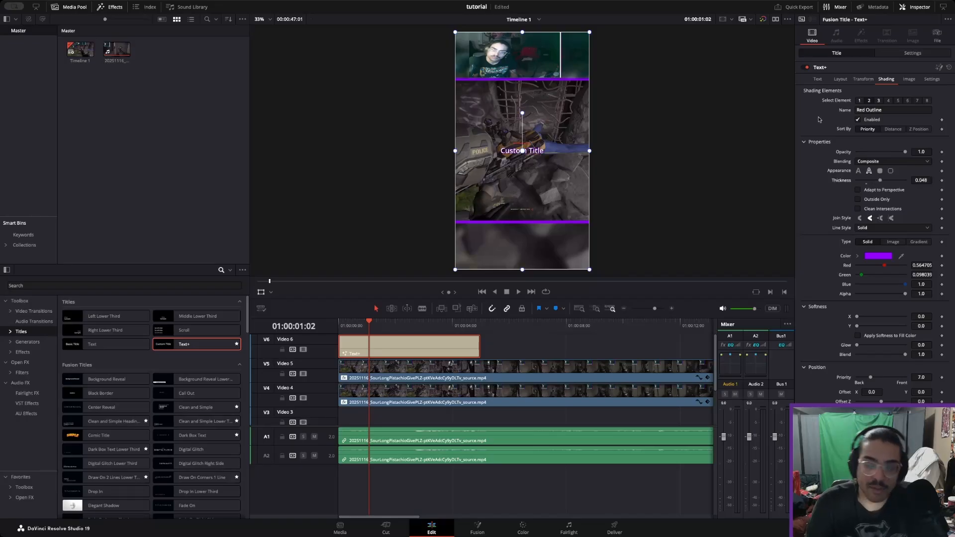
Set the title's font to Marker Felt Thin
{"action": "left_click", "coordinate": [910, 52]}
{"action": "left_click", "coordinate": [827, 53]}
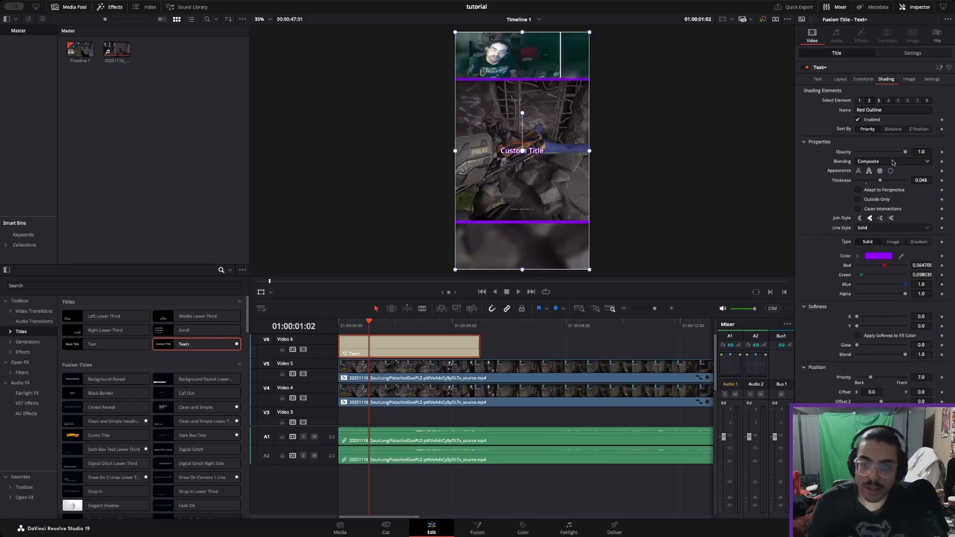
{"action": "left_click", "coordinate": [817, 80]}
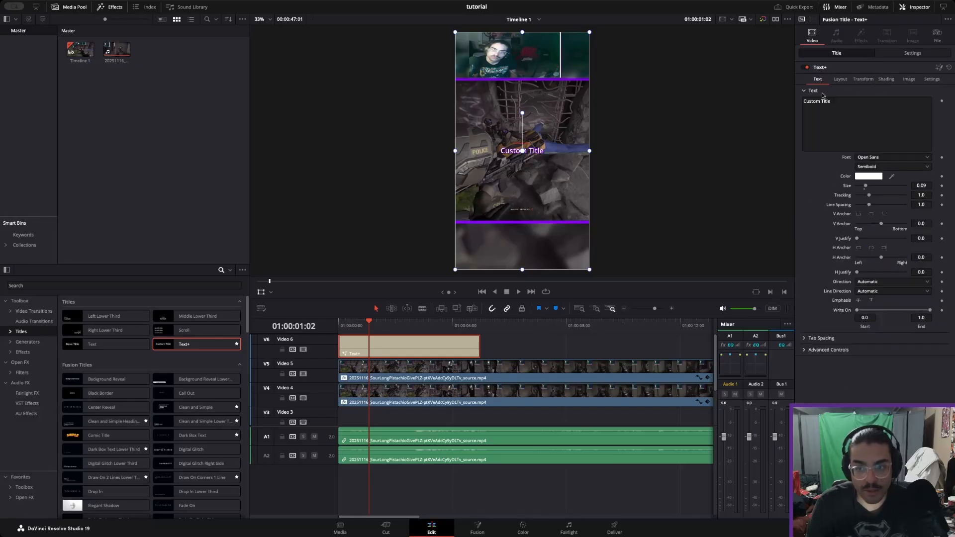
{"action": "left_click", "coordinate": [876, 167]}
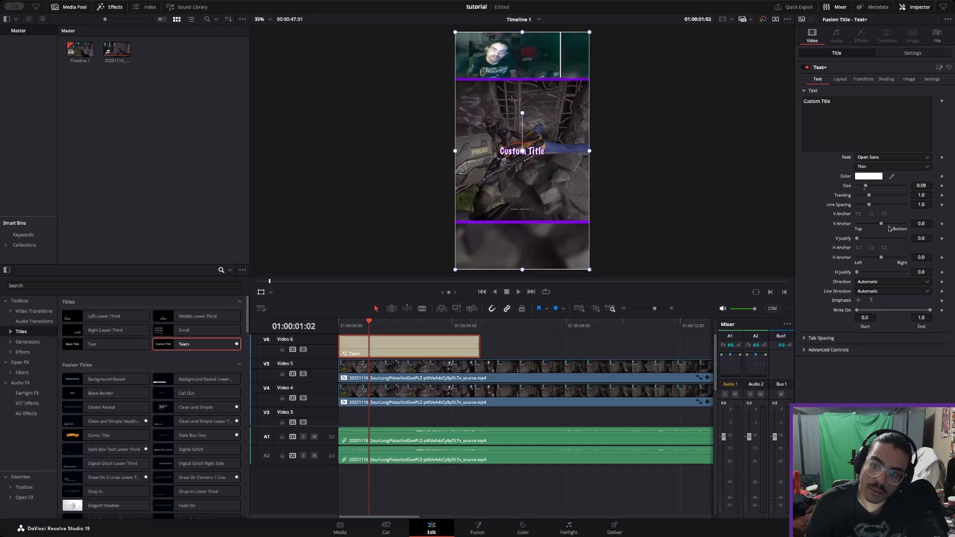
Enlarge the title's text to size 0.1496 and set its Y position to -781 below the lower purple border
{"action": "left_click", "coordinate": [913, 52]}
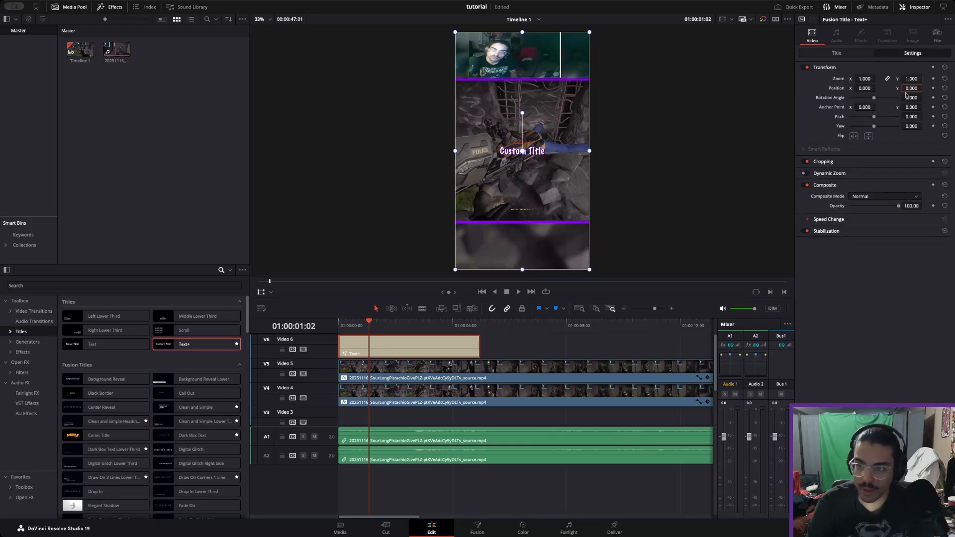
{"action": "left_click_drag", "start_coordinate": [911, 88], "coordinate": [912, 88]}
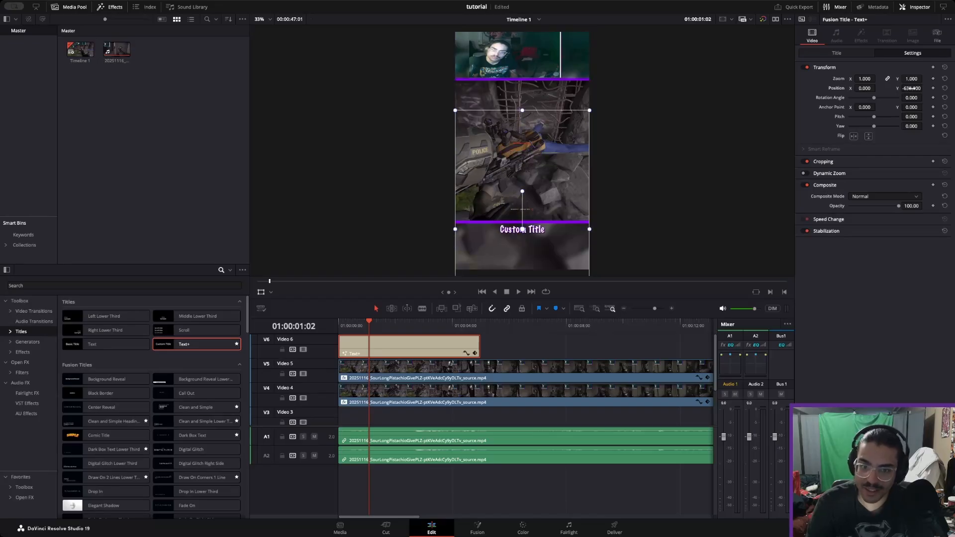
{"action": "left_click", "coordinate": [841, 53]}
{"action": "left_click_drag", "start_coordinate": [865, 191], "coordinate": [873, 189]}
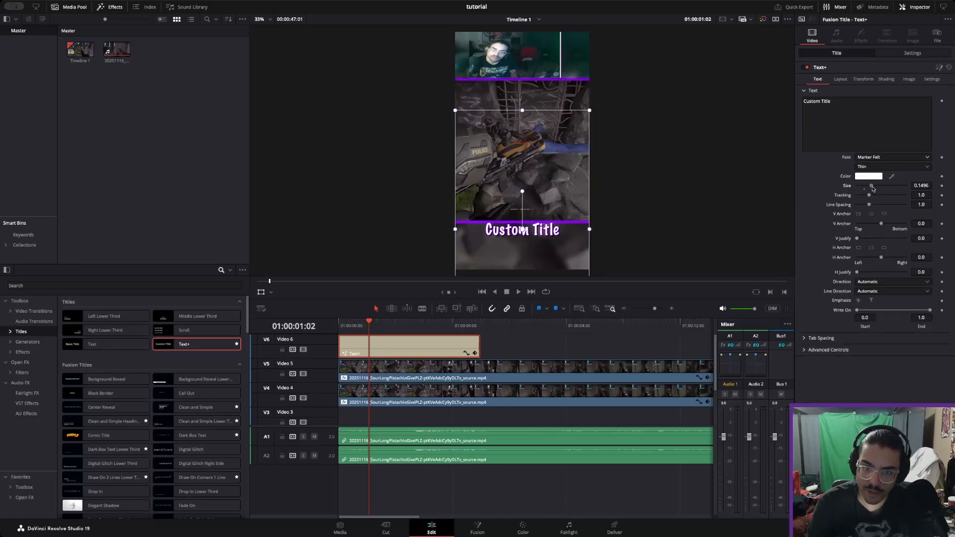
{"action": "left_click", "coordinate": [913, 53]}
{"action": "left_click_drag", "start_coordinate": [911, 89], "coordinate": [837, 88]}
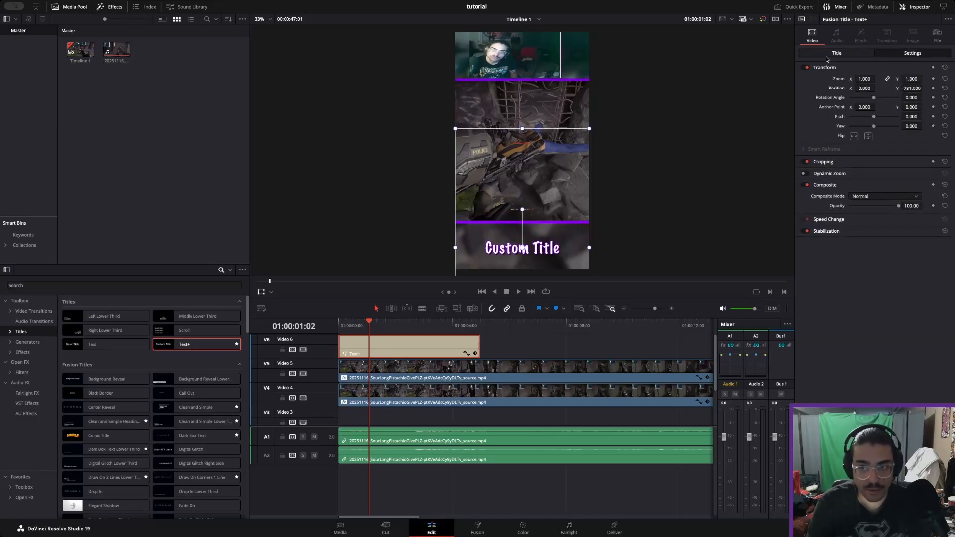
Play from the start, split the title clip at 01:00:02:16, shorten its first piece to about a quarter, and continue playback
{"action": "left_click", "coordinate": [527, 340]}
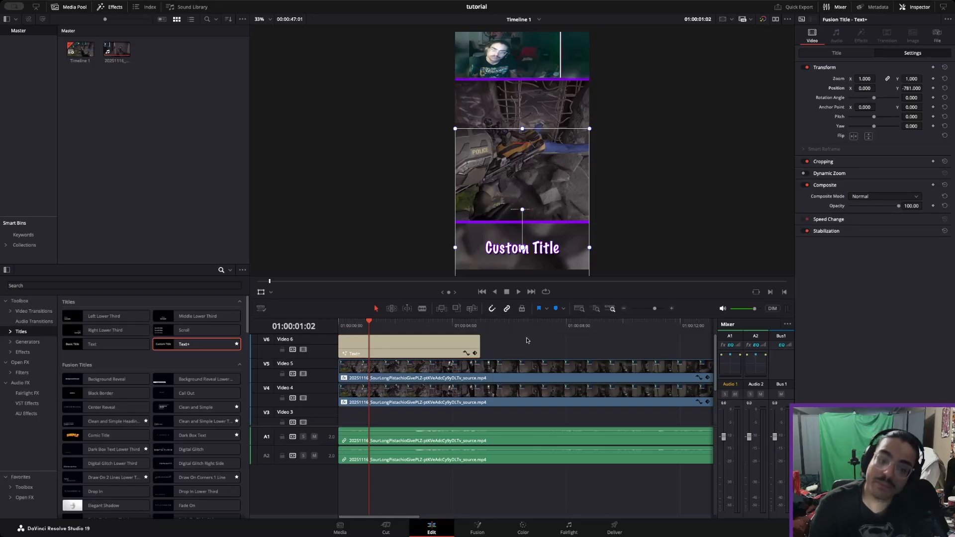
{"action": "key", "text": "Home"}
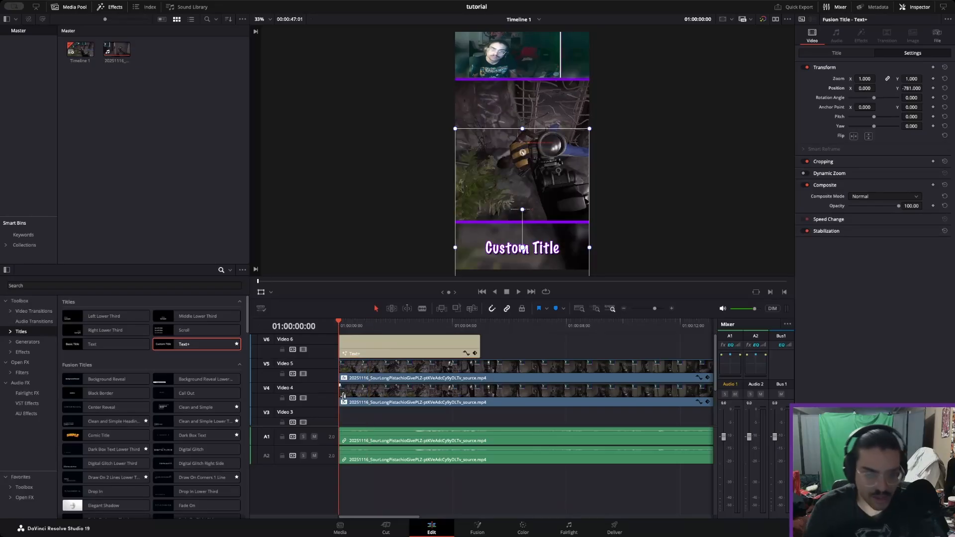
{"action": "key", "text": "space"}
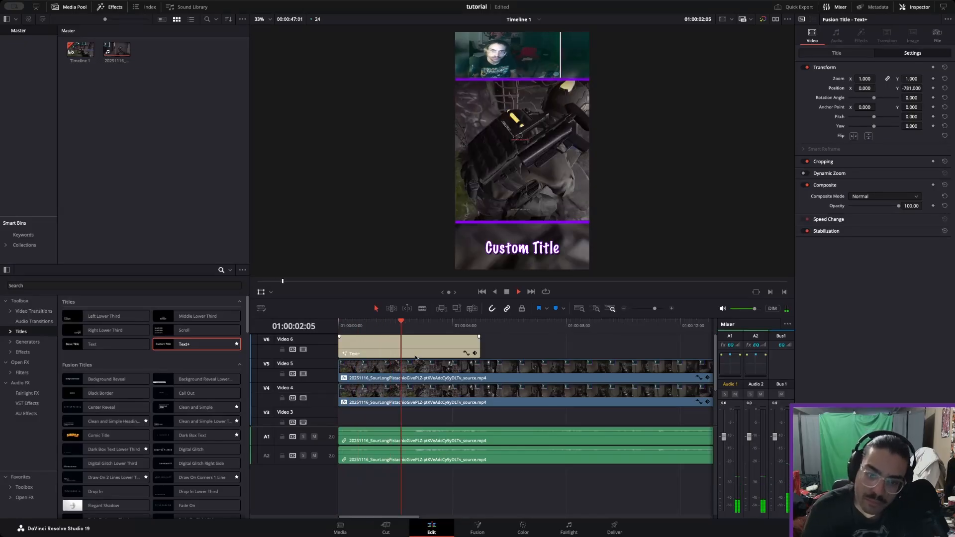
{"action": "key", "text": "space"}
{"action": "left_click_drag", "start_coordinate": [413, 329], "coordinate": [415, 329]}
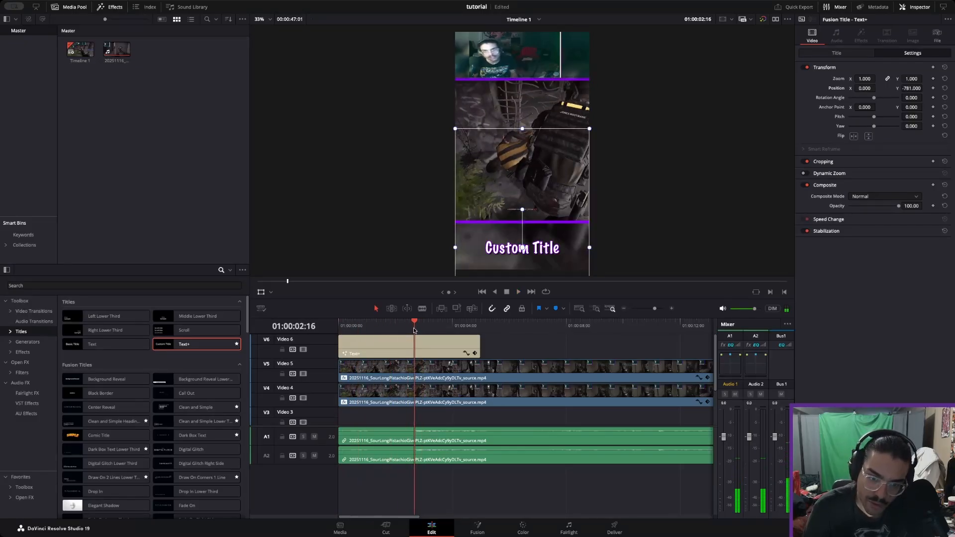
{"action": "left_click", "coordinate": [392, 348]}
{"action": "key", "text": "super+b"}
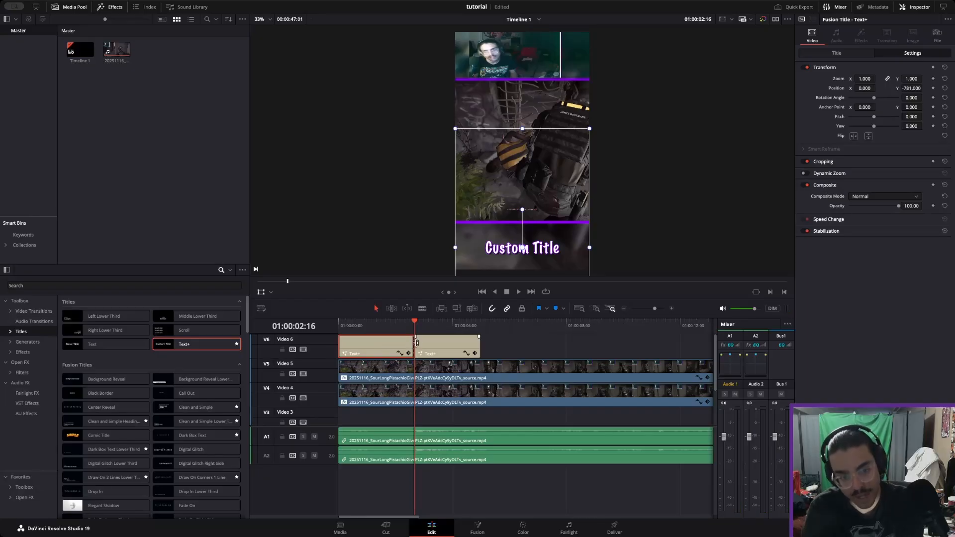
{"action": "left_click_drag", "start_coordinate": [412, 347], "coordinate": [358, 346]}
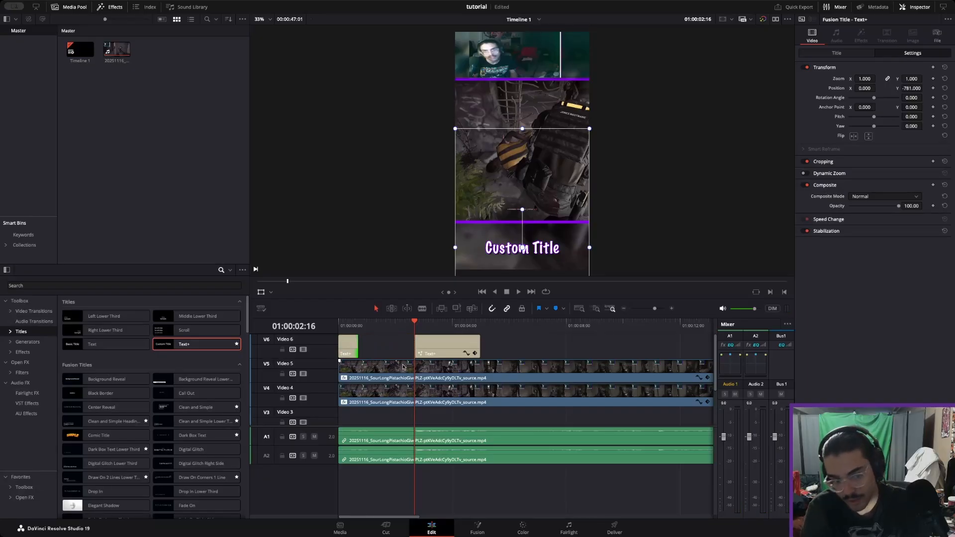
{"action": "key", "text": "space"}
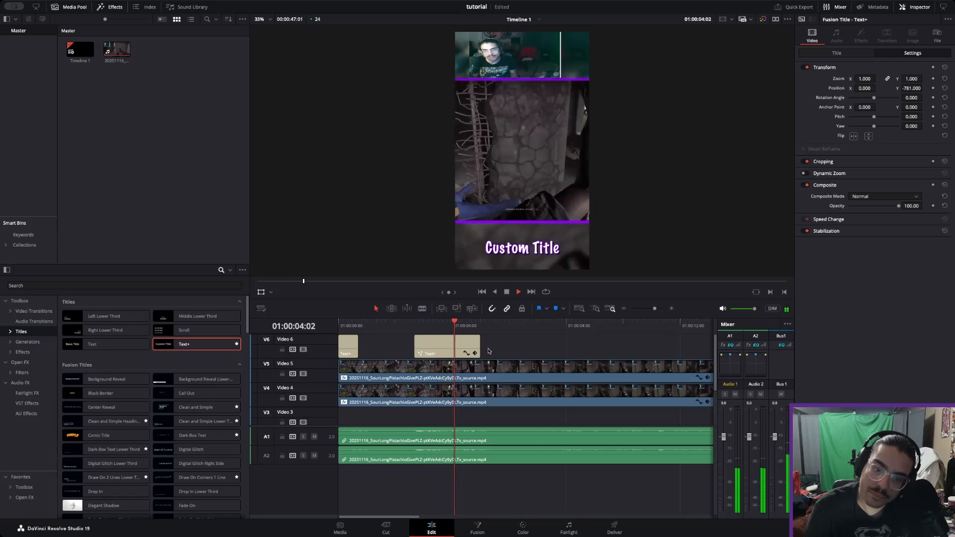
Shorten the second title clip on Video 6 so it ends just past 01:00:04:00, checking the cut by playback
{"action": "key", "text": "space"}
{"action": "left_click_drag", "start_coordinate": [481, 325], "coordinate": [454, 345]}
{"action": "key", "text": "space"}
{"action": "key", "text": "space"}
{"action": "left_click", "coordinate": [422, 326]}
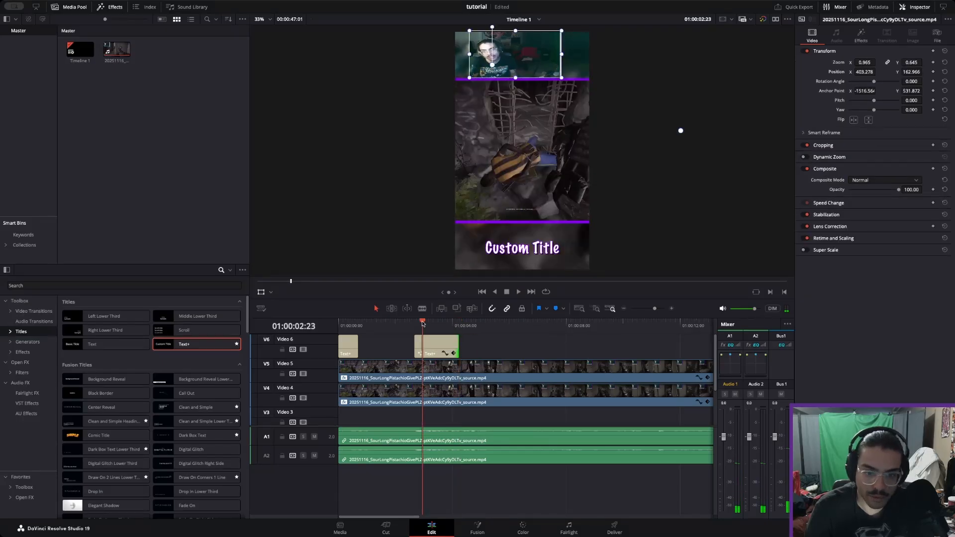
Play the second title's section from 01:00:02:16 and replace its text with "Yeah, i hope i didn't"
{"action": "left_click", "coordinate": [442, 352]}
{"action": "left_click", "coordinate": [826, 55]}
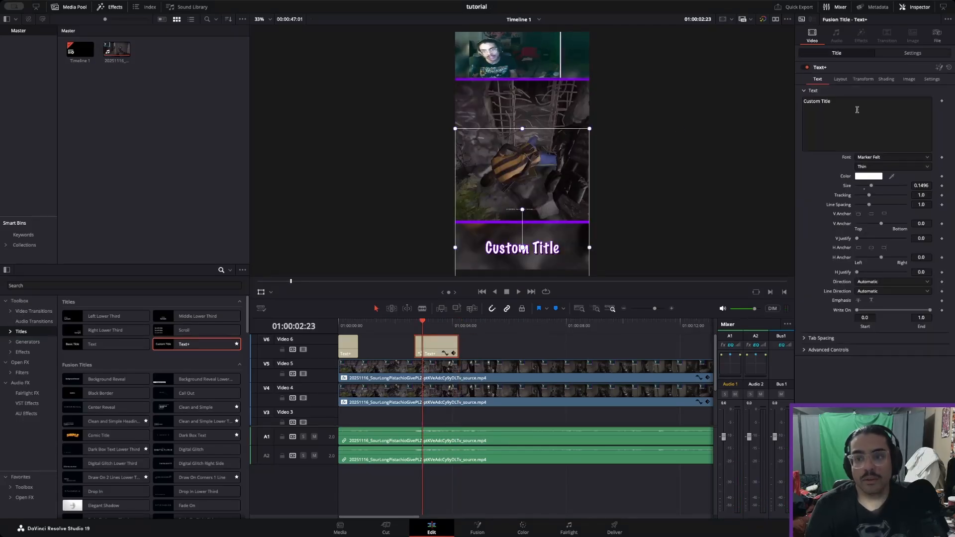
{"action": "key", "text": "Up"}
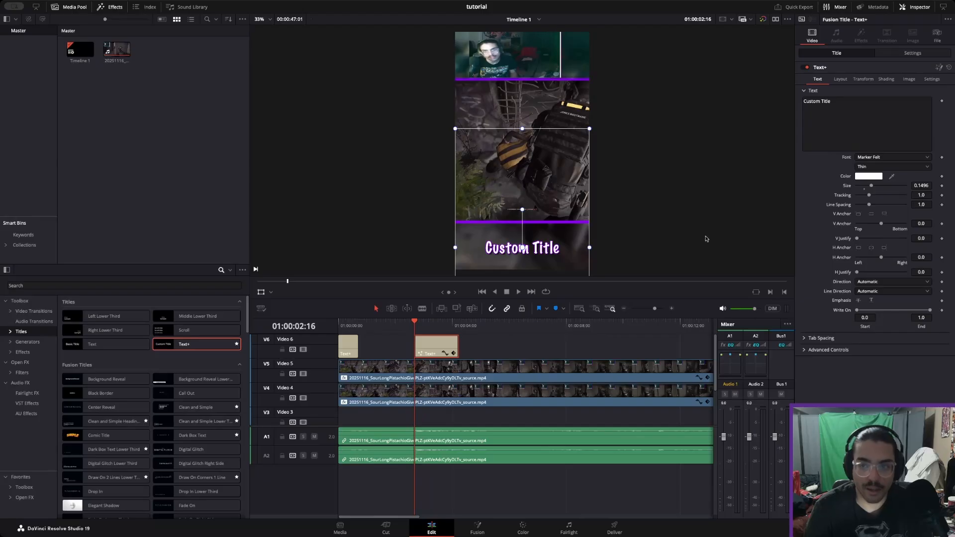
{"action": "left_click", "coordinate": [556, 343]}
{"action": "key", "text": "space"}
{"action": "key", "text": "space"}
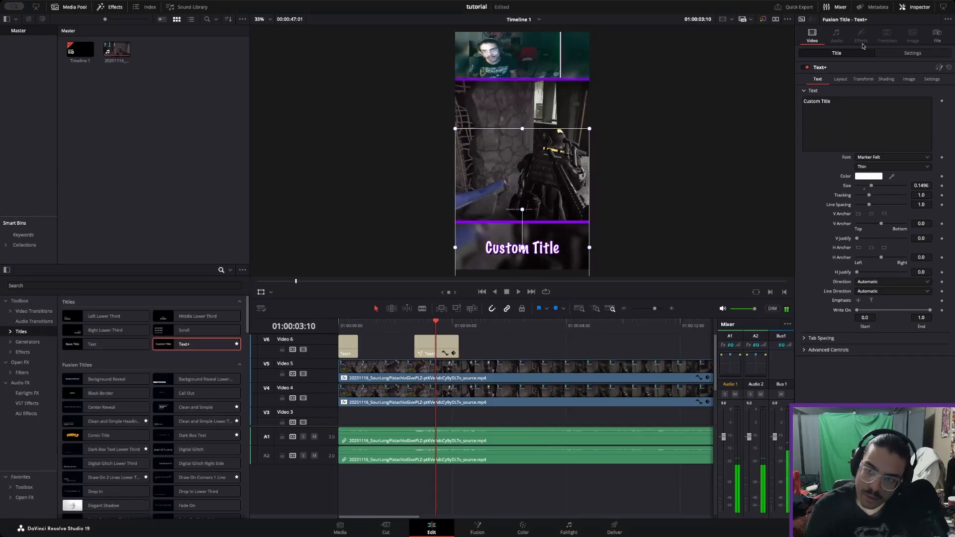
{"action": "type", "text": "Yeah"}
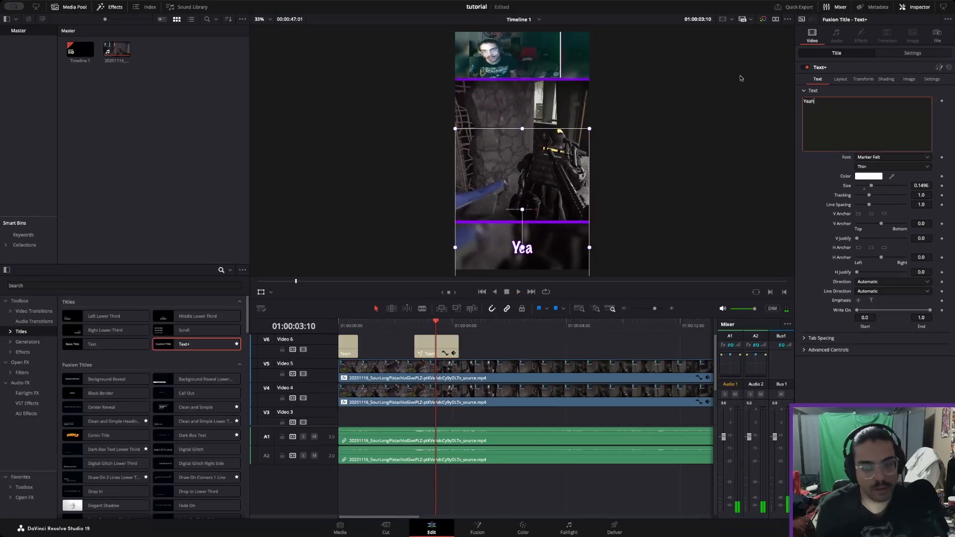
{"action": "type", "text": ", i h"}
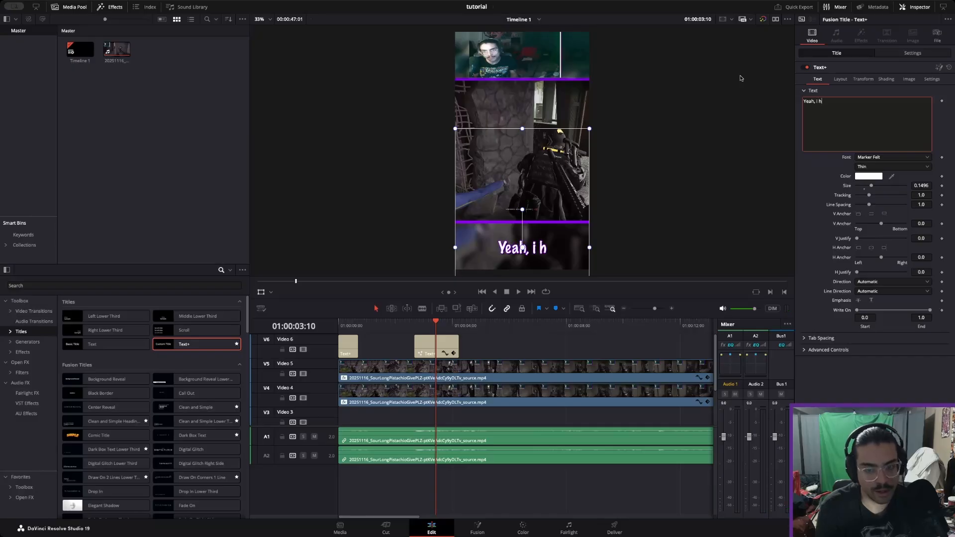
{"action": "type", "text": "ope i didn"}
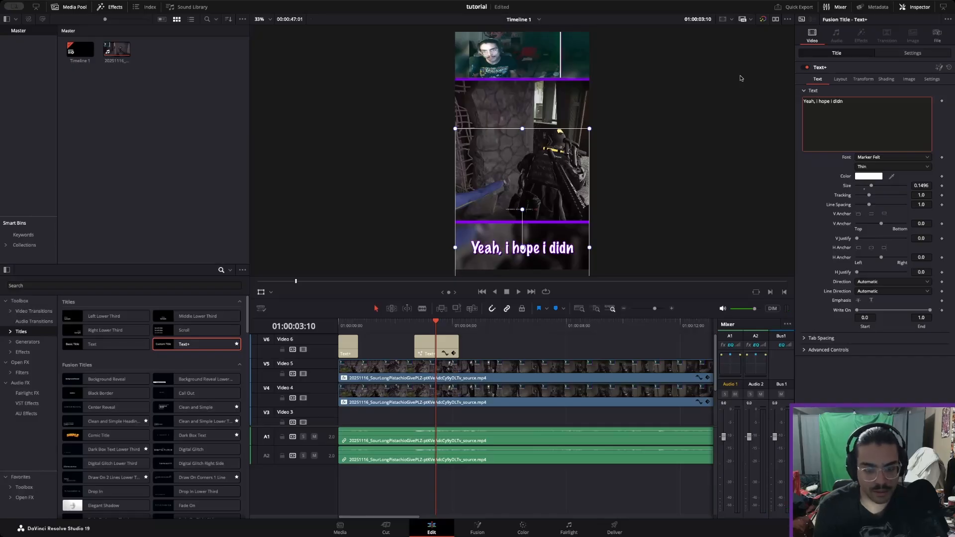
{"action": "type", "text": "'t"}
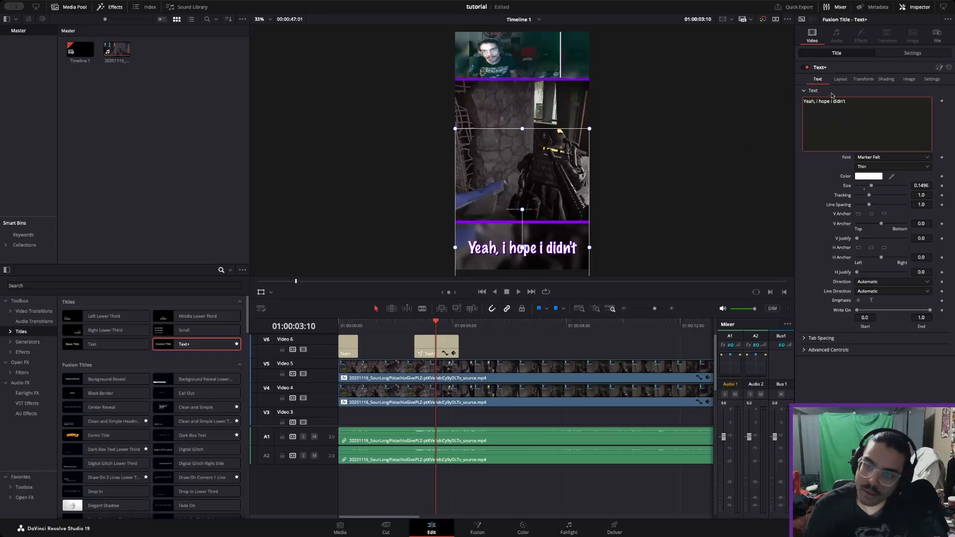
Capitalize both standalone letters "i" so the title reads "Yeah, I hope I didn't"
{"action": "key", "text": "BackSpace"}
{"action": "type", "text": "I"}
{"action": "key", "text": "BackSpace"}
{"action": "key", "text": "BackSpace"}
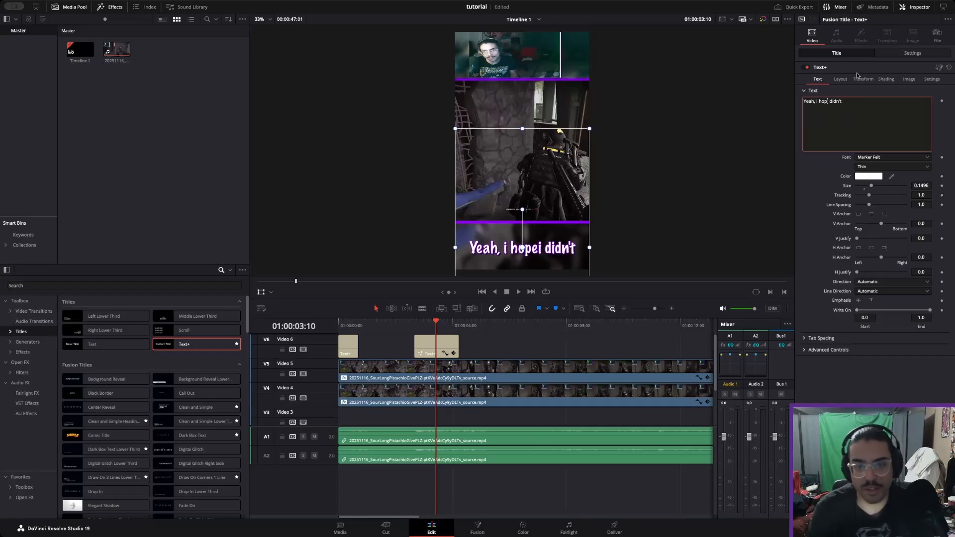
{"action": "type", "text": "er"}
{"action": "key", "text": "BackSpace"}
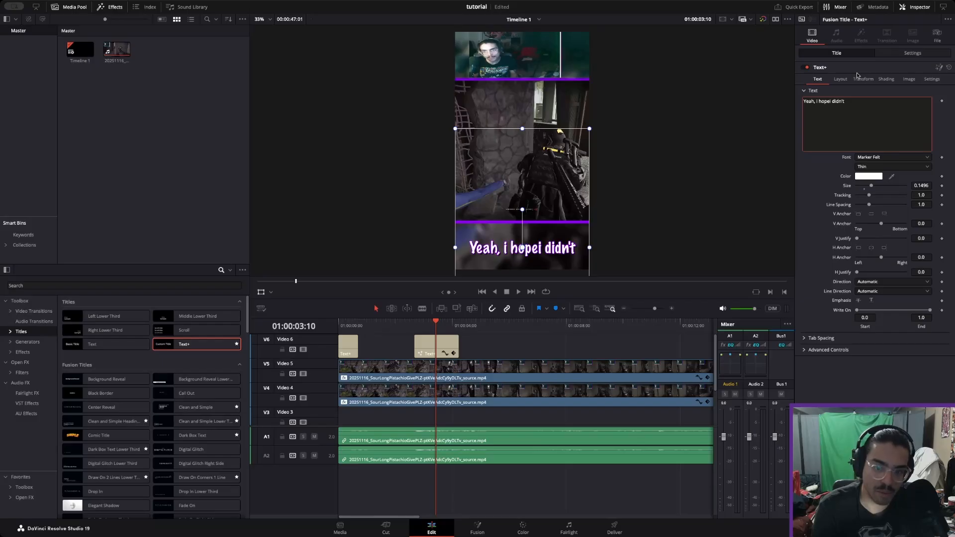
{"action": "key", "text": "Delete"}
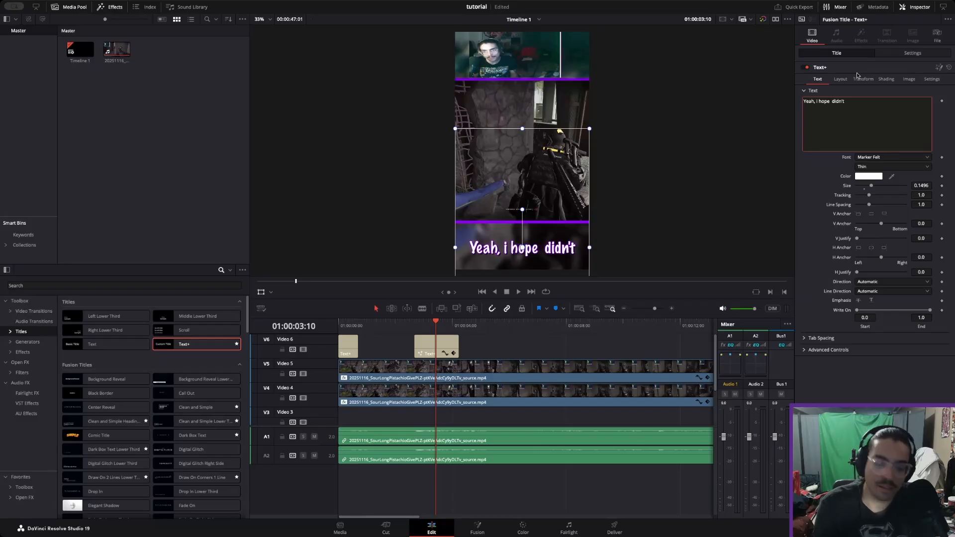
{"action": "type", "text": "I"}
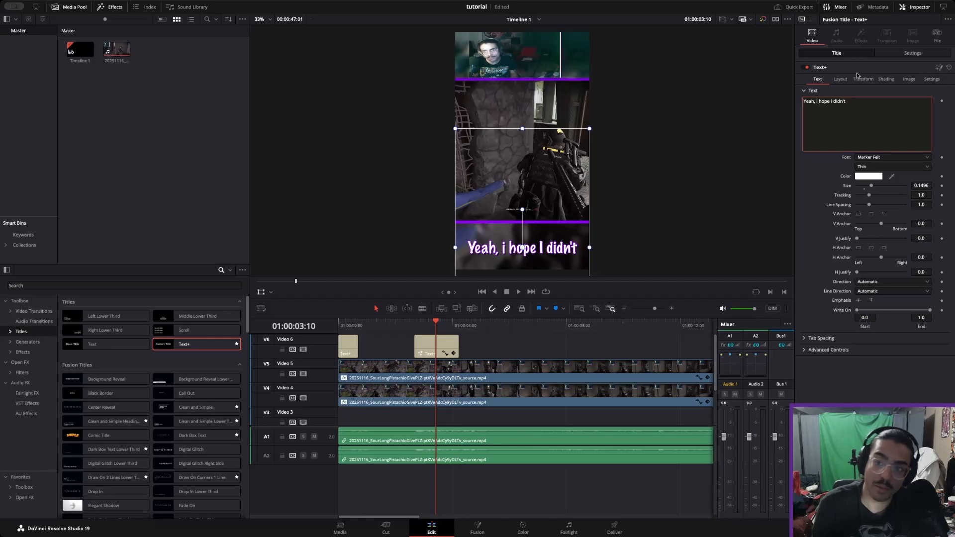
{"action": "key", "text": "BackSpace"}
{"action": "type", "text": "I"}
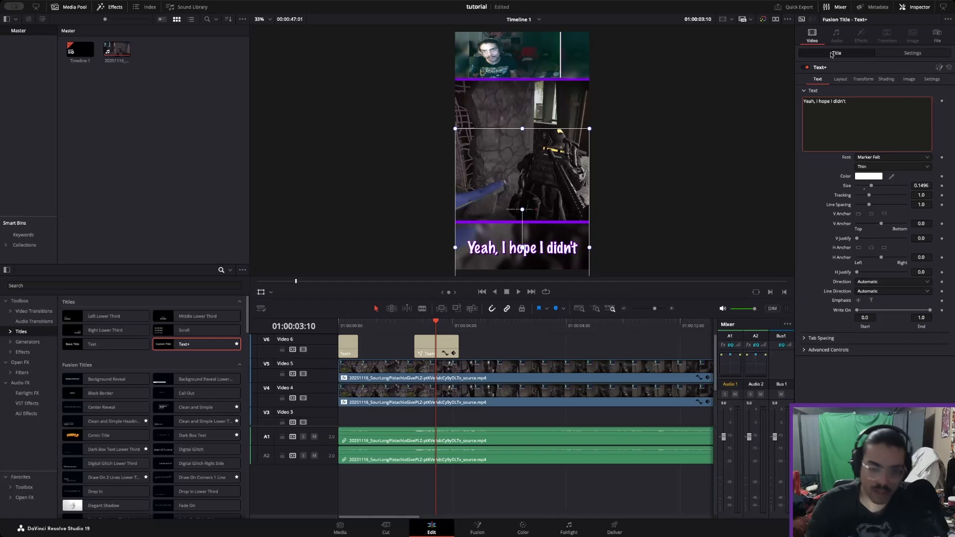
Play the captioned section repeatedly and trim the end of the "Yeah, I hope I didn't" title to 01:00:03:10
{"action": "left_click_drag", "start_coordinate": [417, 322], "coordinate": [408, 322]}
{"action": "key", "text": "space"}
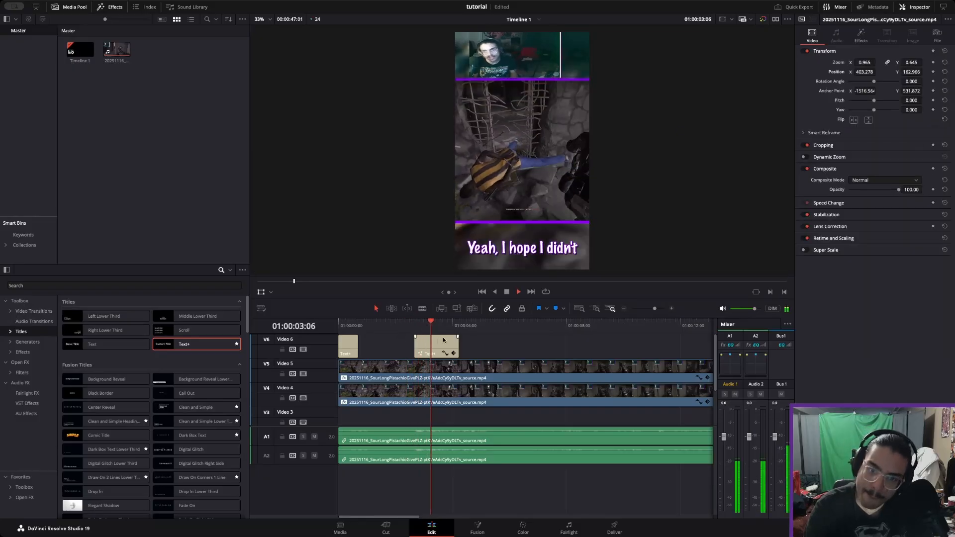
{"action": "key", "text": "space"}
{"action": "left_click", "coordinate": [418, 321]}
{"action": "key", "text": "space"}
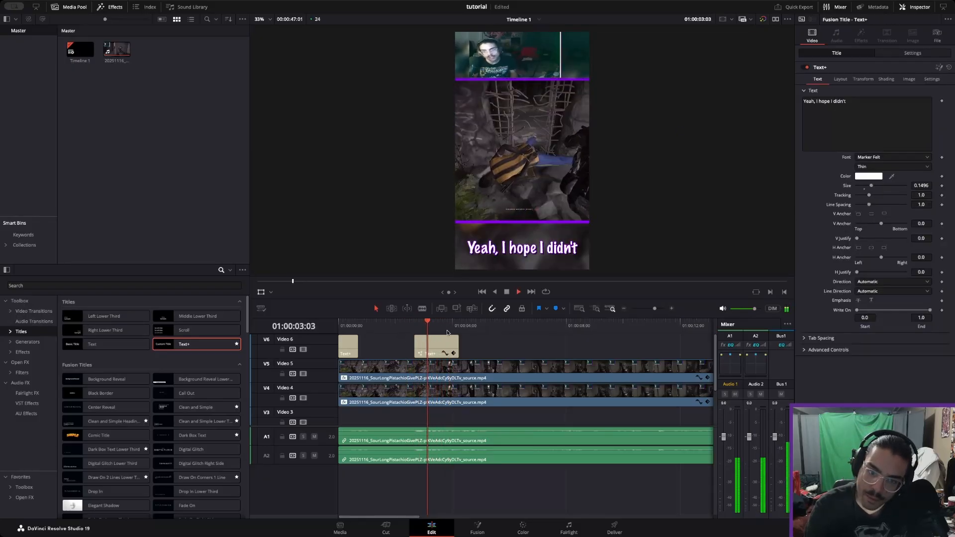
{"action": "key", "text": "space"}
{"action": "left_click_drag", "start_coordinate": [457, 347], "coordinate": [433, 343]}
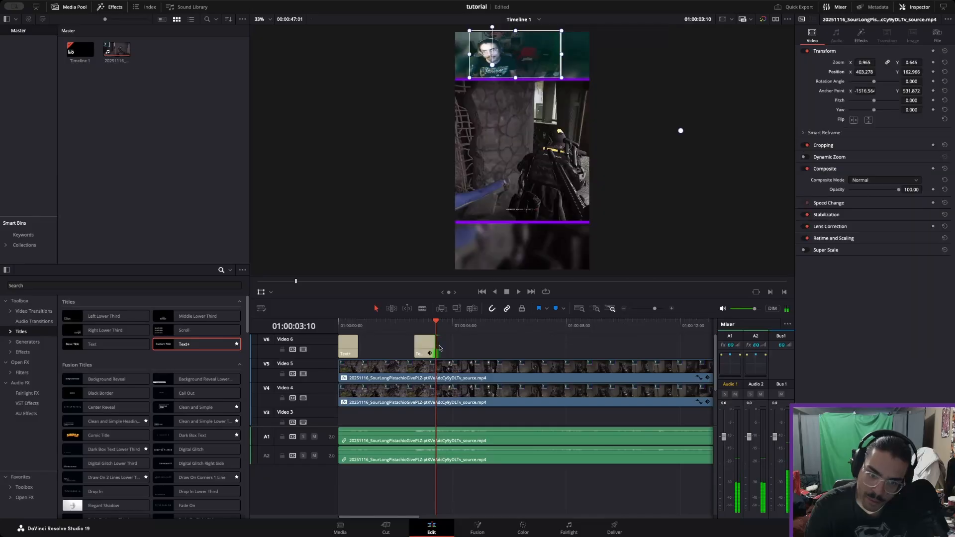
Duplicate the "Yeah, I hope I didn't" title onto a new Video 7 track, starting at 01:00:03:10
{"action": "scroll", "coordinate": [438, 346], "scroll_direction": "up", "scroll_amount": 5}
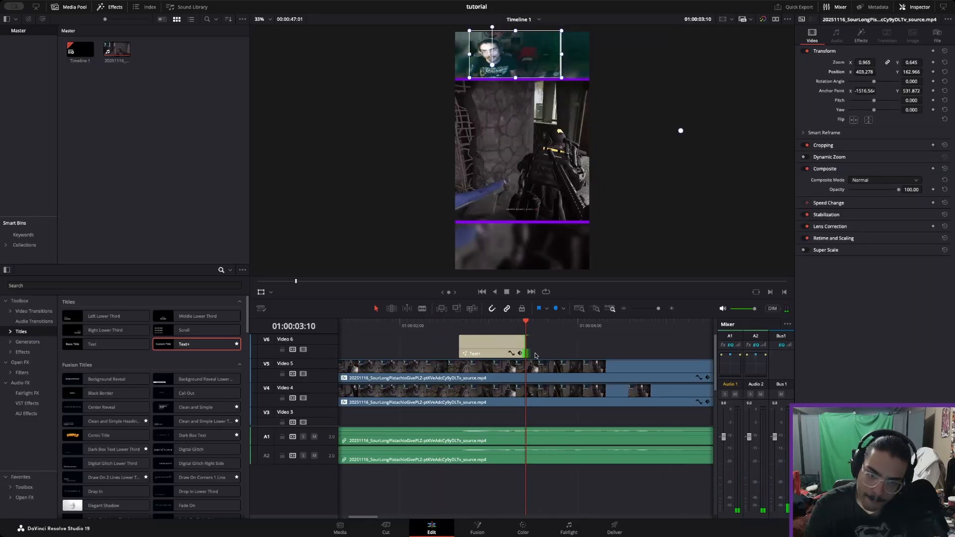
{"action": "left_click", "coordinate": [492, 347]}
{"action": "left_click", "coordinate": [543, 344]}
{"action": "left_click_drag", "start_coordinate": [503, 349], "coordinate": [555, 348]}
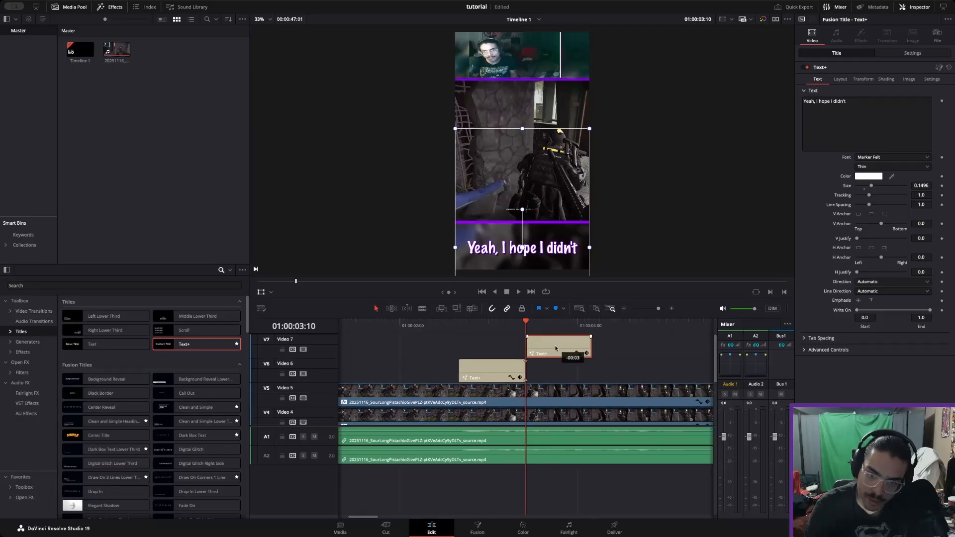
Replace the duplicated title's text with two lines reading "hit him in the" and "EPHEMERAL"
{"action": "left_click_drag", "start_coordinate": [849, 104], "coordinate": [799, 97]}
{"action": "type", "text": "hit him in the EPHEMERTAL"}
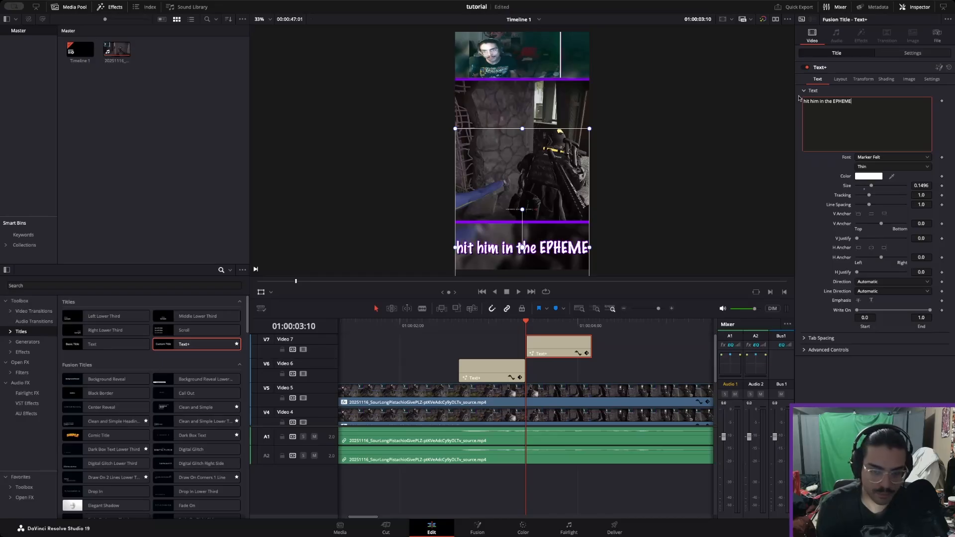
{"action": "left_click", "coordinate": [833, 101]}
{"action": "key", "text": "Return"}
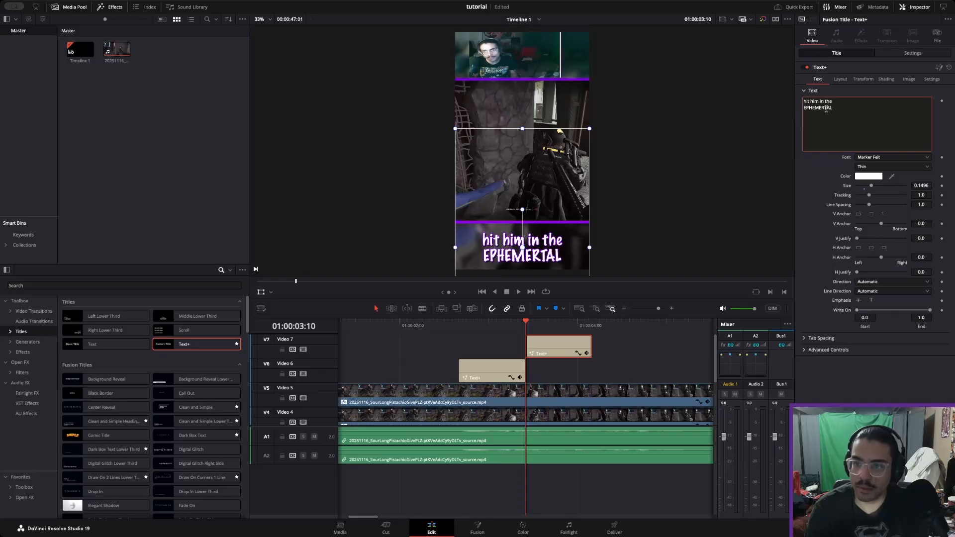
{"action": "left_click", "coordinate": [828, 108]}
{"action": "key", "text": "BackSpace"}
{"action": "left_click", "coordinate": [629, 373]}
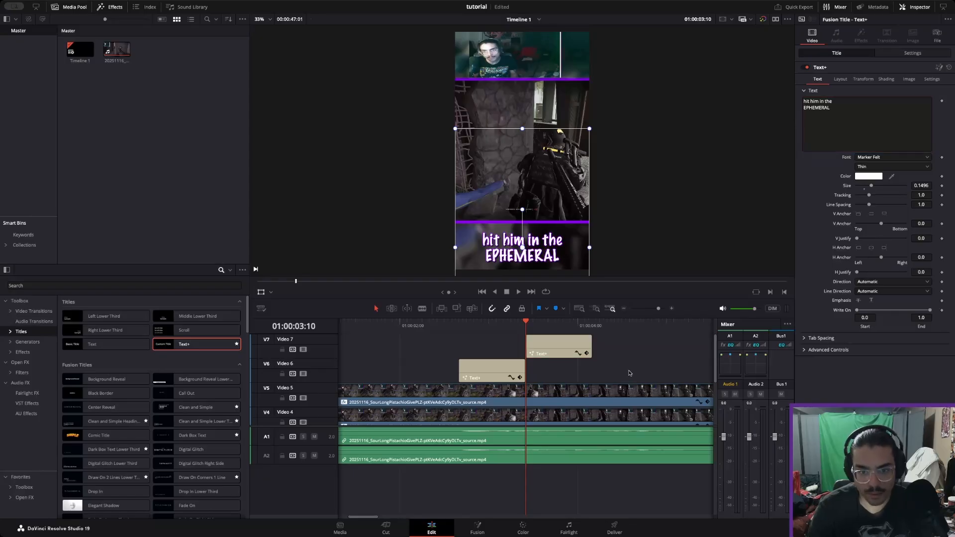
Play the captions, extend the Video 7 title to about 01:00:04:05, and place a copy on Video 6 directly after it
{"action": "left_click", "coordinate": [459, 327]}
{"action": "key", "text": "space"}
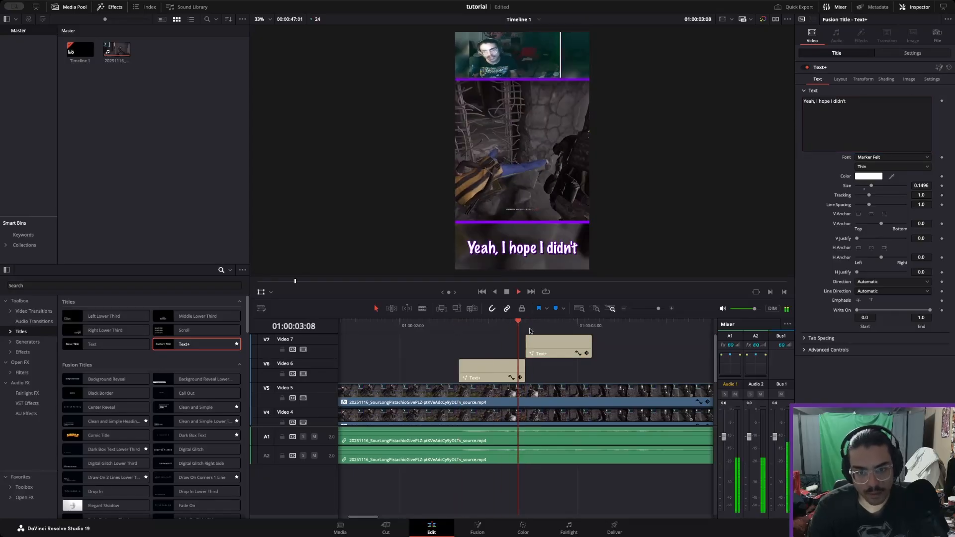
{"action": "key", "text": "space"}
{"action": "left_click", "coordinate": [581, 325]}
{"action": "key", "text": "space"}
{"action": "key", "text": "space"}
{"action": "left_click_drag", "start_coordinate": [593, 347], "coordinate": [621, 370]}
{"action": "left_click", "coordinate": [545, 326]}
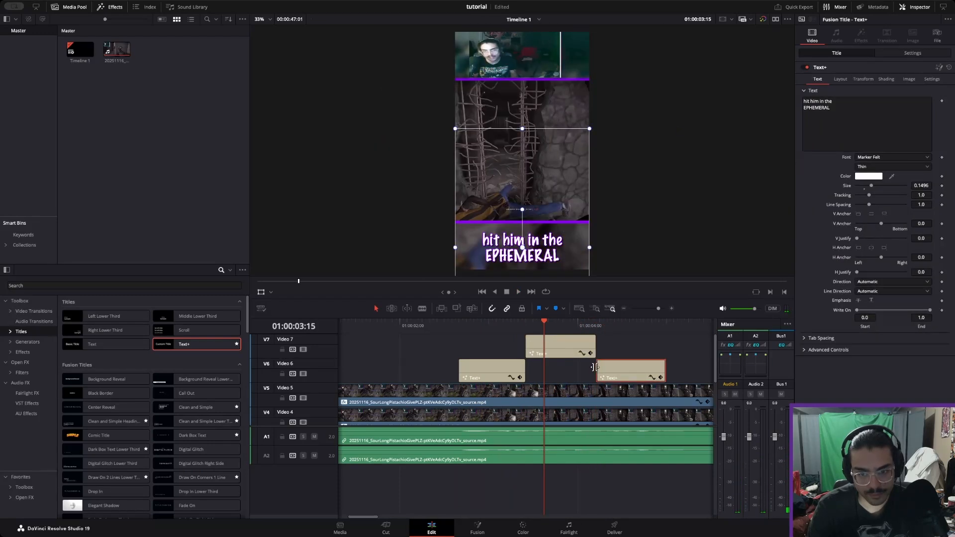
Apply an 8-frame MrAT-UltimateWhip video transition to the start of the "Yeah, I hope I didn't" title
{"action": "left_click", "coordinate": [415, 329]}
{"action": "left_click", "coordinate": [33, 311]}
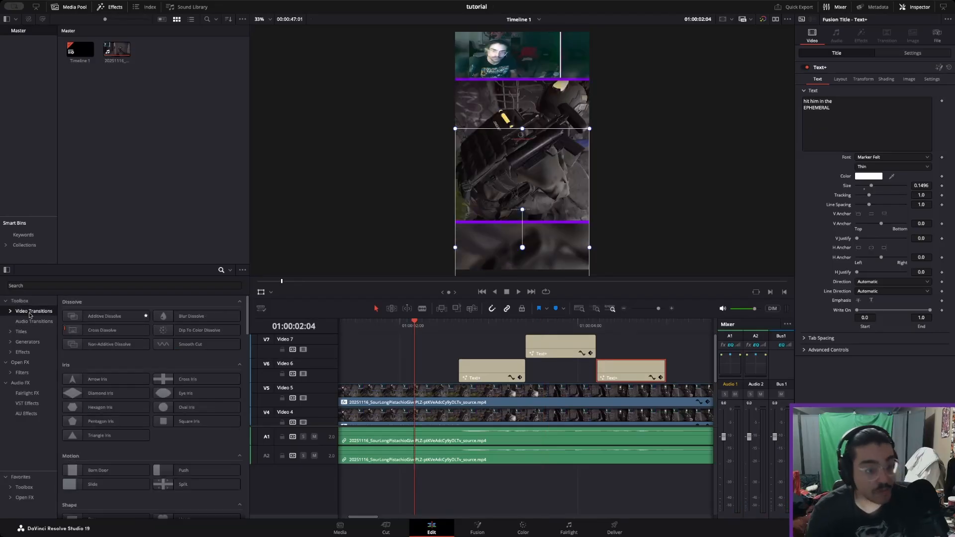
{"action": "scroll", "coordinate": [168, 389], "scroll_direction": "down", "scroll_amount": 15}
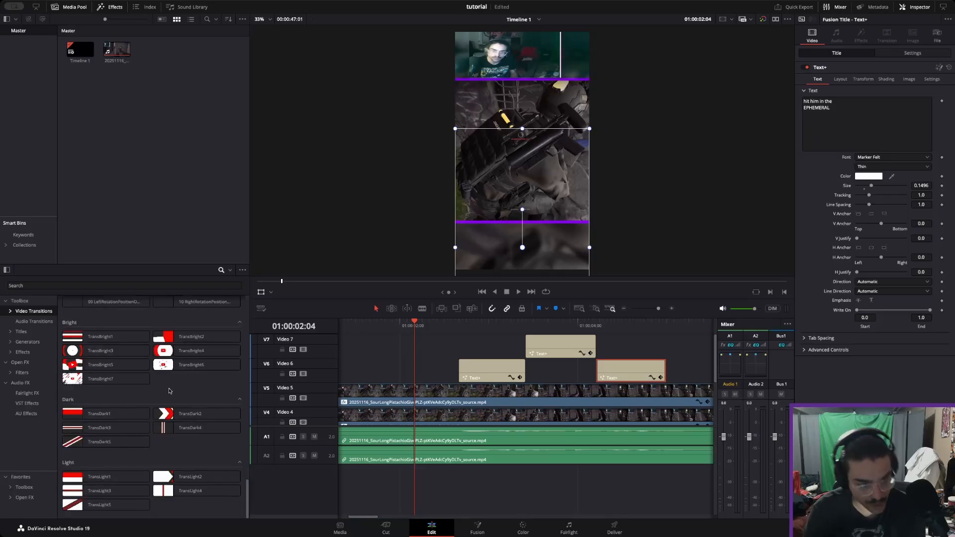
{"action": "scroll", "coordinate": [168, 390], "scroll_direction": "up", "scroll_amount": 3}
{"action": "left_click_drag", "start_coordinate": [100, 385], "coordinate": [444, 369]}
{"action": "left_click", "coordinate": [450, 356]}
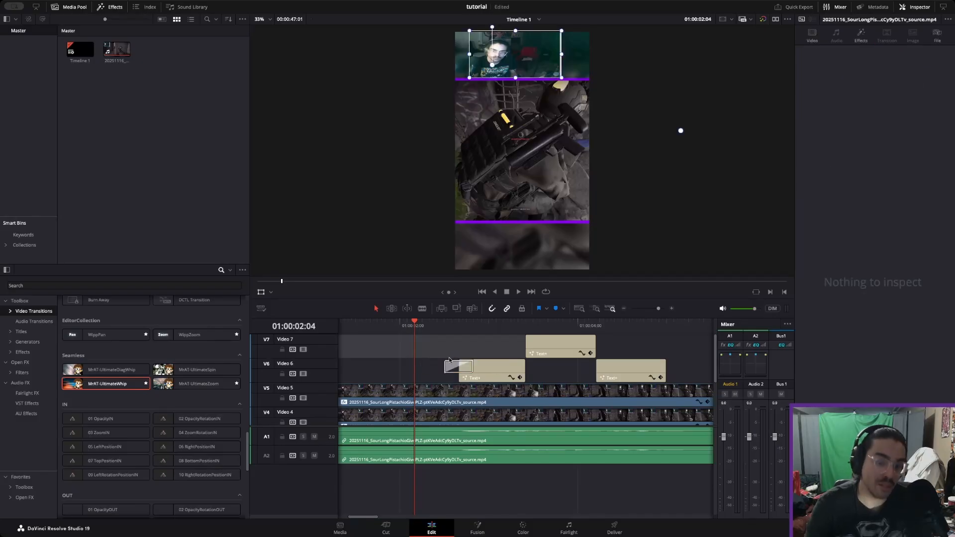
Play back the opening of the "Yeah, I hope I didn't" title to check its whip transition
{"action": "key", "text": "space"}
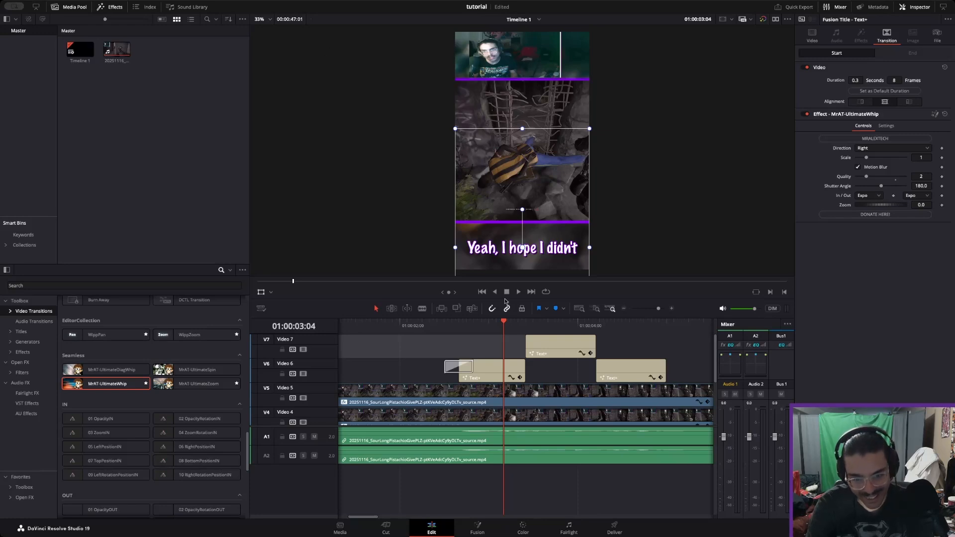
{"action": "left_click", "coordinate": [448, 330]}
{"action": "key", "text": "space"}
{"action": "key", "text": "space"}
{"action": "left_click", "coordinate": [447, 329]}
{"action": "key", "text": "space"}
{"action": "key", "text": "space"}
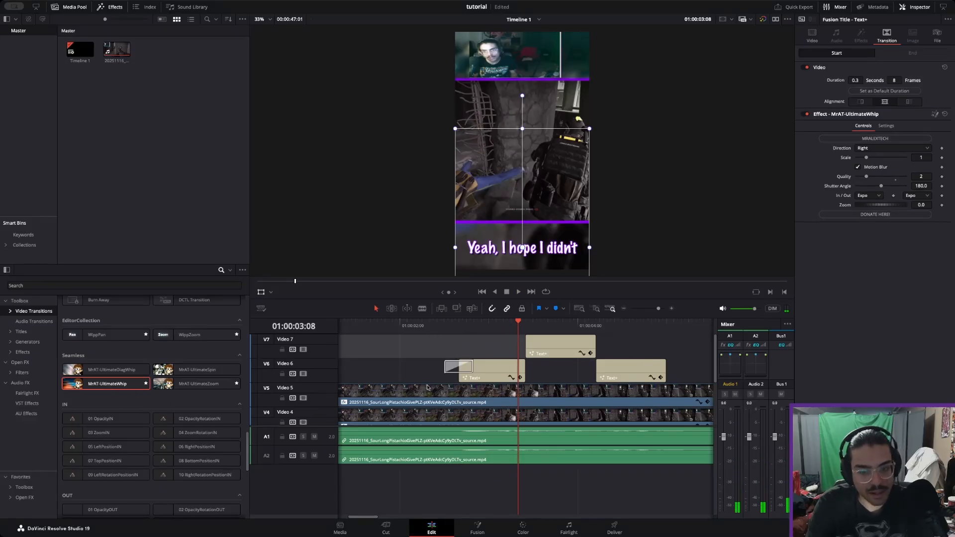
Add MrAT-UltimateWhip to the end of the "Yeah, I hope I didn't" title and, at 4 frames, to the Video 7 title's start
{"action": "left_click_drag", "start_coordinate": [522, 383], "coordinate": [519, 345]}
{"action": "left_click", "coordinate": [556, 370]}
{"action": "key", "text": "super+z"}
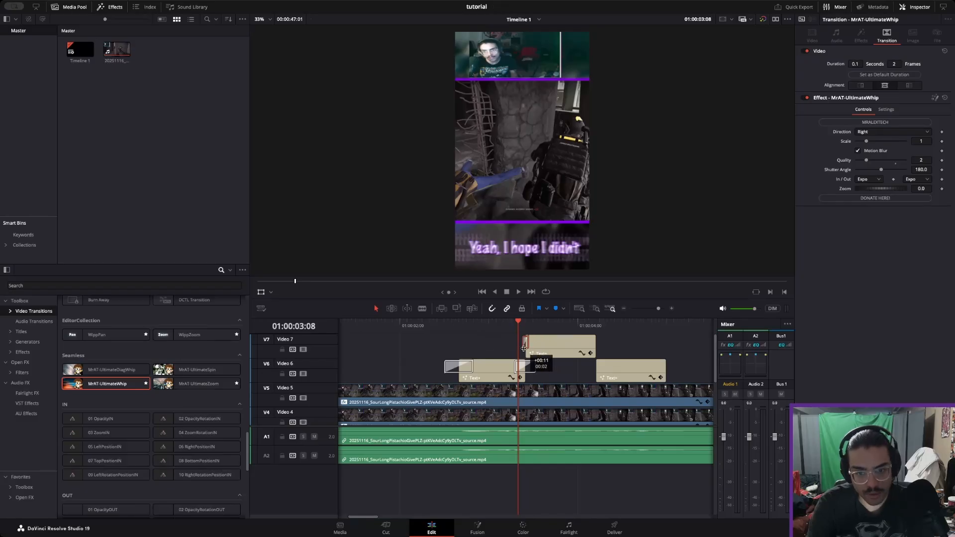
Play the captions and add 4-frame MrAT-UltimateWhip transitions to the end of the Video 7 title and the start of the copy following it
{"action": "left_click", "coordinate": [452, 327]}
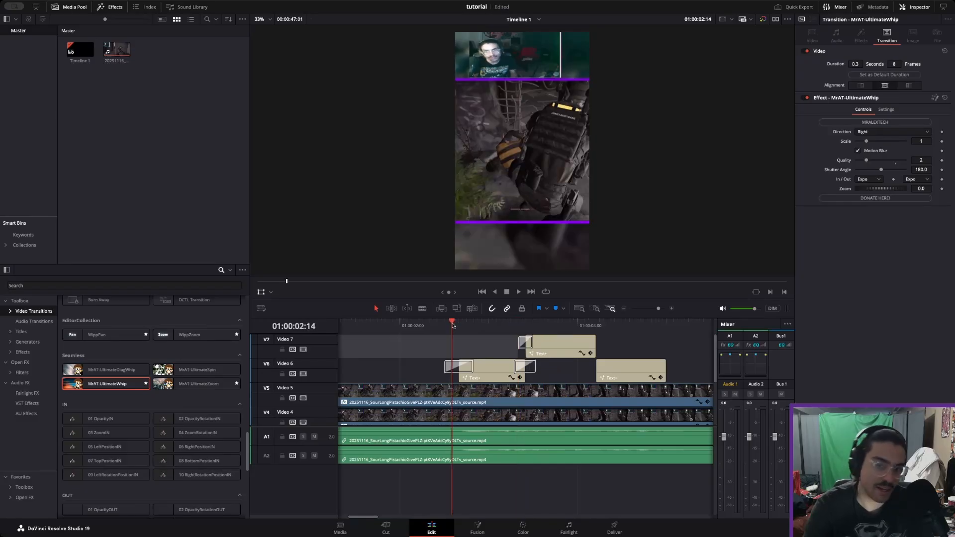
{"action": "key", "text": "space"}
{"action": "left_click", "coordinate": [599, 366]}
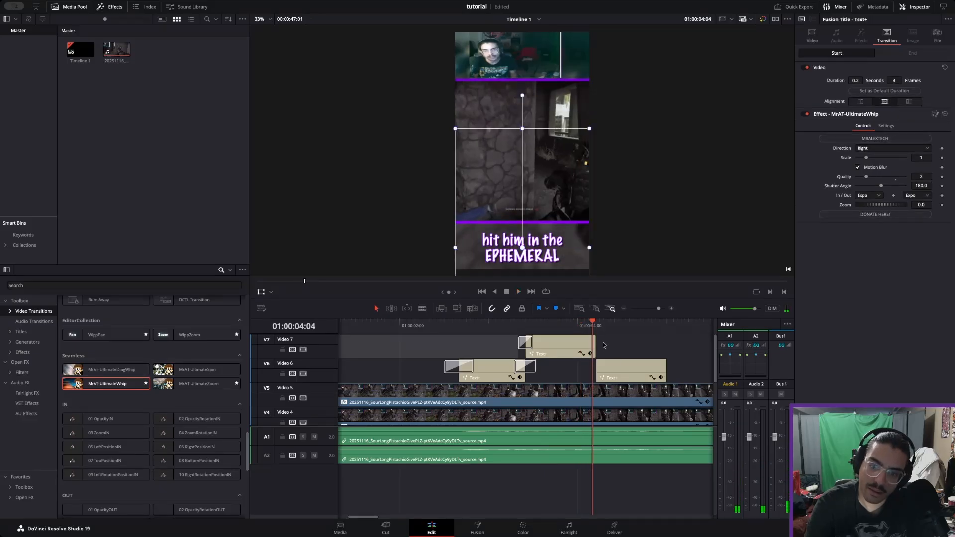
{"action": "mouse_move", "coordinate": [598, 350]}
{"action": "left_mouse_down"}
{"action": "mouse_move", "coordinate": [632, 348]}
{"action": "mouse_move", "coordinate": [597, 342]}
{"action": "left_mouse_up"}
{"action": "left_click_drag", "start_coordinate": [70, 383], "coordinate": [589, 367]}
{"action": "left_click", "coordinate": [578, 362]}
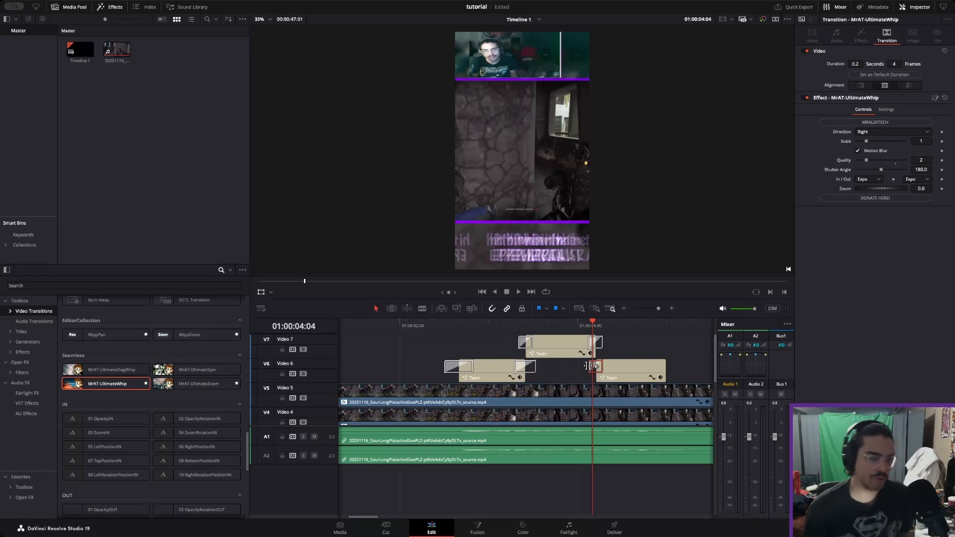
{"action": "key", "text": "ctrl+s"}
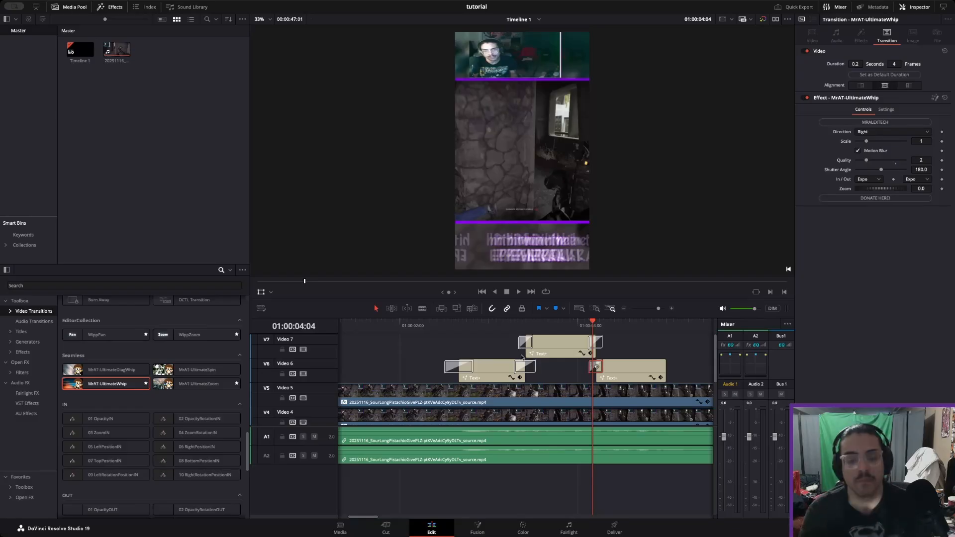
Play back the caption sequence to check the whip transitions between titles, and select the last title on Video 6
{"action": "key", "text": "space"}
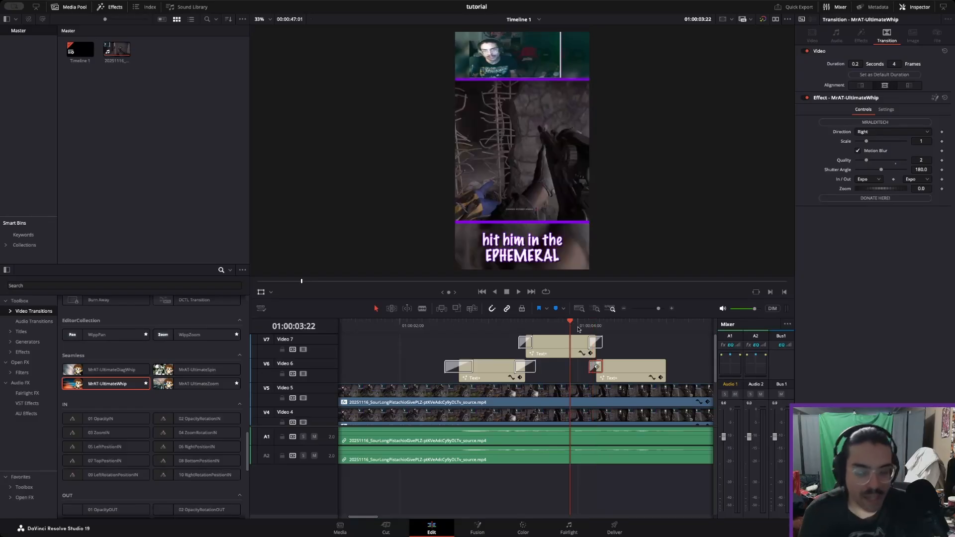
{"action": "key", "text": "space"}
{"action": "left_click", "coordinate": [347, 340]}
{"action": "left_click", "coordinate": [473, 326]}
{"action": "key", "text": "space"}
{"action": "key", "text": "space"}
{"action": "left_click", "coordinate": [642, 359]}
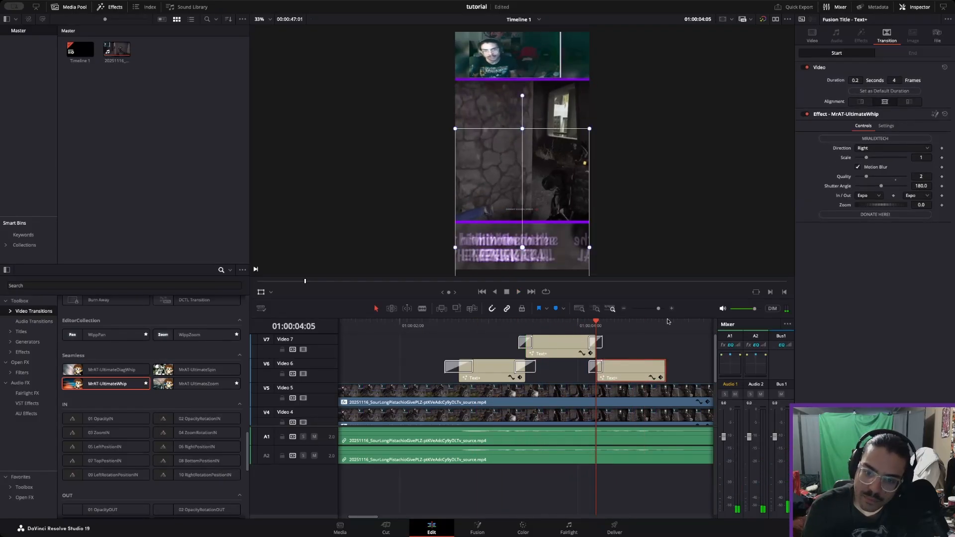
Replace the text of the last Video 6 title with "Because i did go for"
{"action": "left_click", "coordinate": [815, 37]}
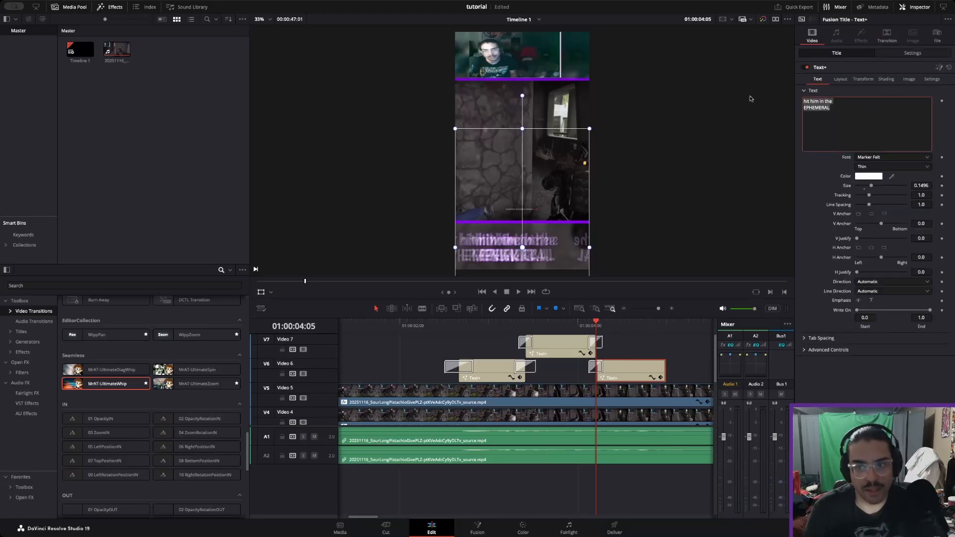
{"action": "type", "text": "Because"}
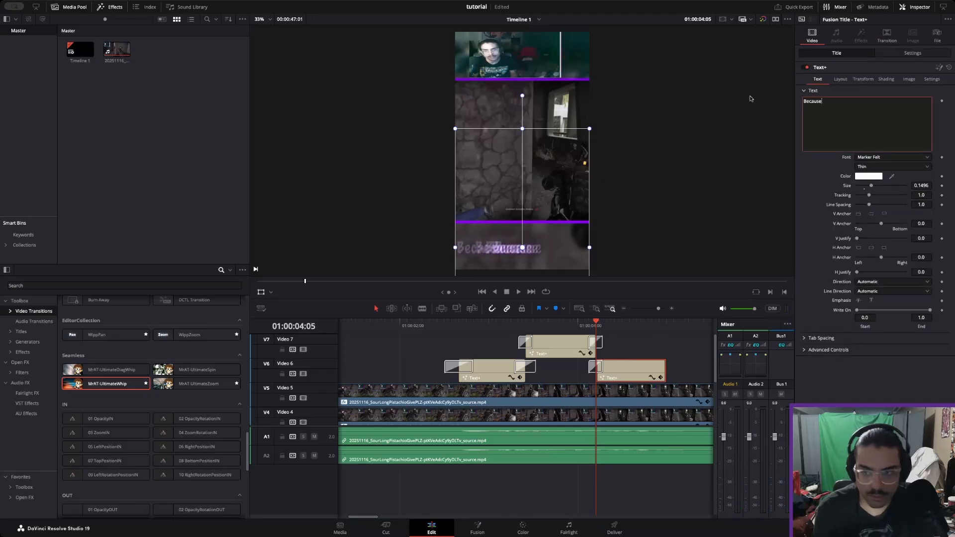
{"action": "type", "text": " i did"}
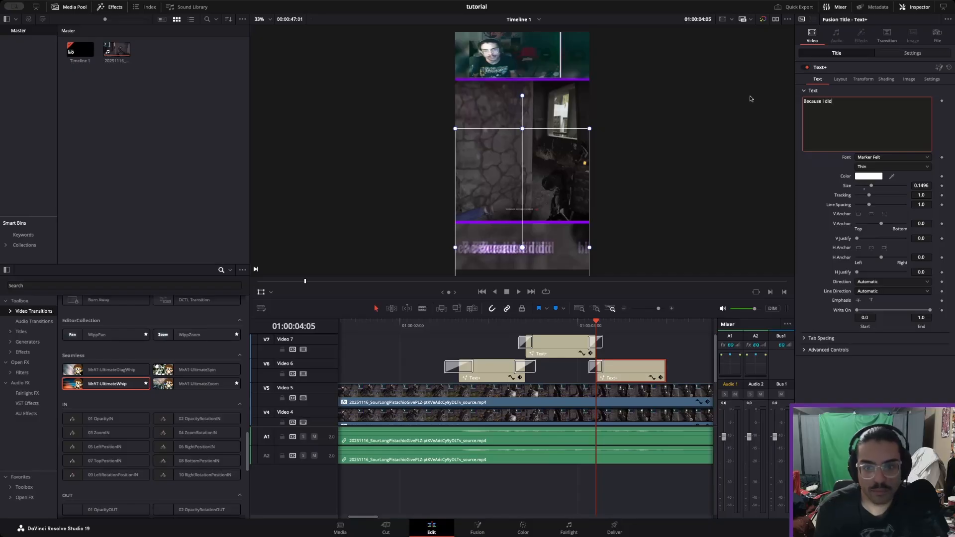
{"action": "type", "text": " go for"}
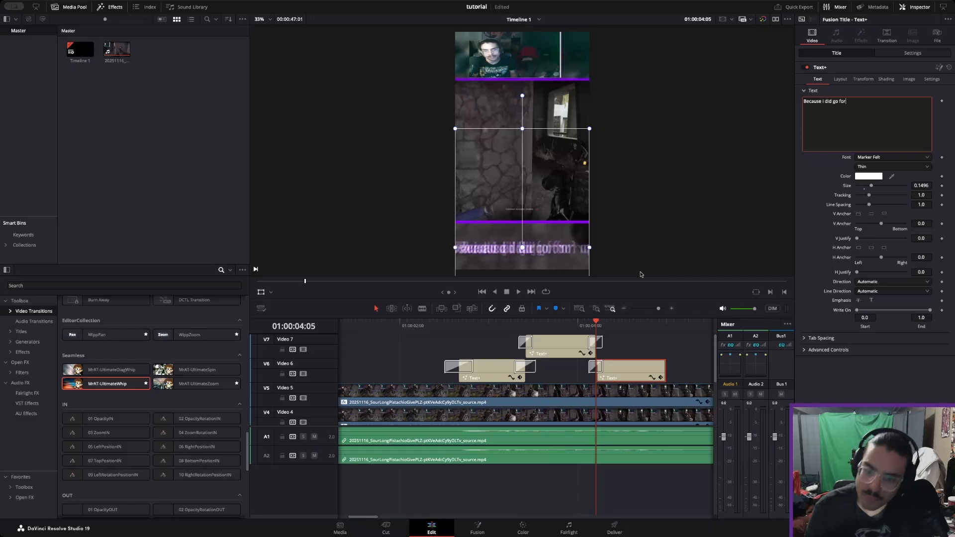
Play back the "Because i did go for" title and trim its end to 01:00:04:20
{"action": "left_click", "coordinate": [625, 337]}
{"action": "key", "text": "space"}
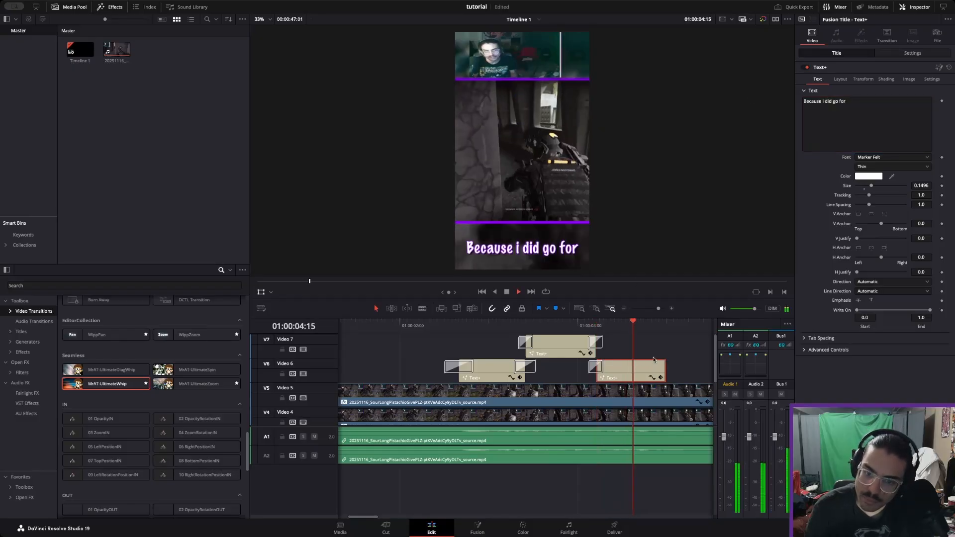
{"action": "left_click", "coordinate": [631, 346]}
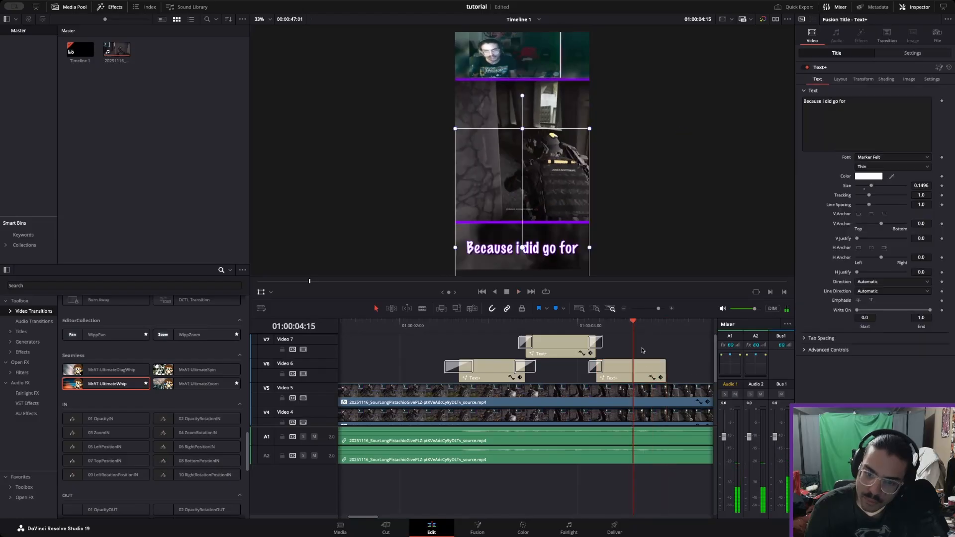
{"action": "key", "text": "space"}
{"action": "key", "text": "space"}
{"action": "left_click_drag", "start_coordinate": [664, 370], "coordinate": [651, 370]}
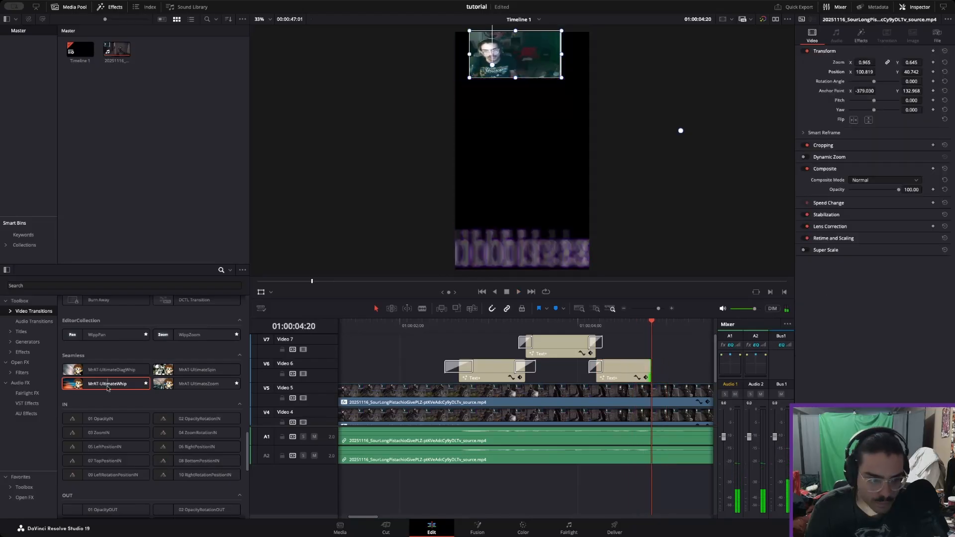
Add MrAT-UltimateWhip to the "Because i did go for" title's end and place a title copy on Video 7 with a 4-frame whip at its start
{"action": "key", "text": "super+t"}
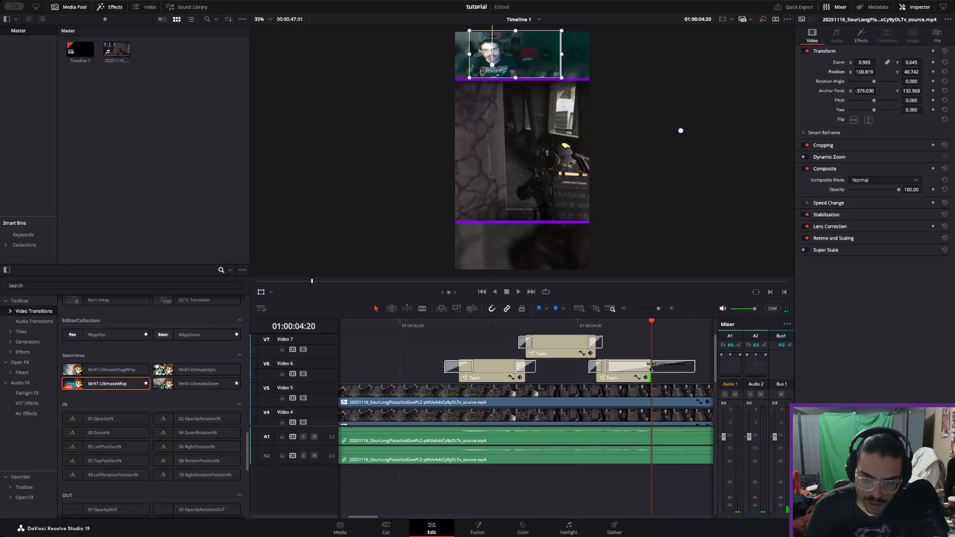
{"action": "left_click", "coordinate": [686, 370]}
{"action": "mouse_move", "coordinate": [695, 366]}
{"action": "left_mouse_down"}
{"action": "mouse_move", "coordinate": [661, 366]}
{"action": "mouse_move", "coordinate": [666, 348]}
{"action": "mouse_move", "coordinate": [685, 351]}
{"action": "left_mouse_up"}
{"action": "left_click", "coordinate": [673, 354]}
{"action": "scroll", "coordinate": [660, 357], "scroll_direction": "down", "scroll_amount": 1}
{"action": "scroll", "coordinate": [647, 359], "scroll_direction": "up", "scroll_amount": 1}
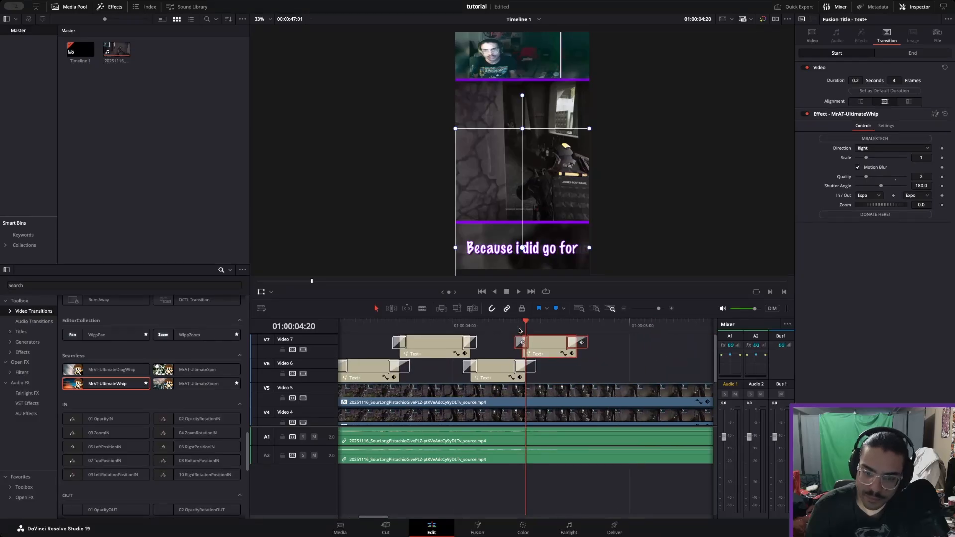
Play back the new Video 7 title copy and replace its text with "The legs...."
{"action": "left_click_drag", "start_coordinate": [525, 326], "coordinate": [478, 326]}
{"action": "key", "text": "space"}
{"action": "key", "text": "space"}
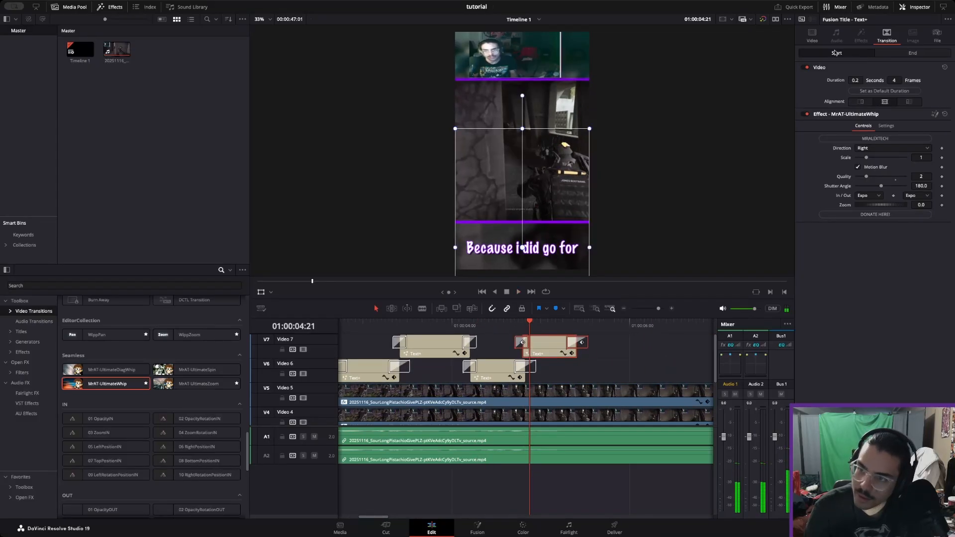
{"action": "left_click", "coordinate": [811, 36]}
{"action": "key", "text": "space"}
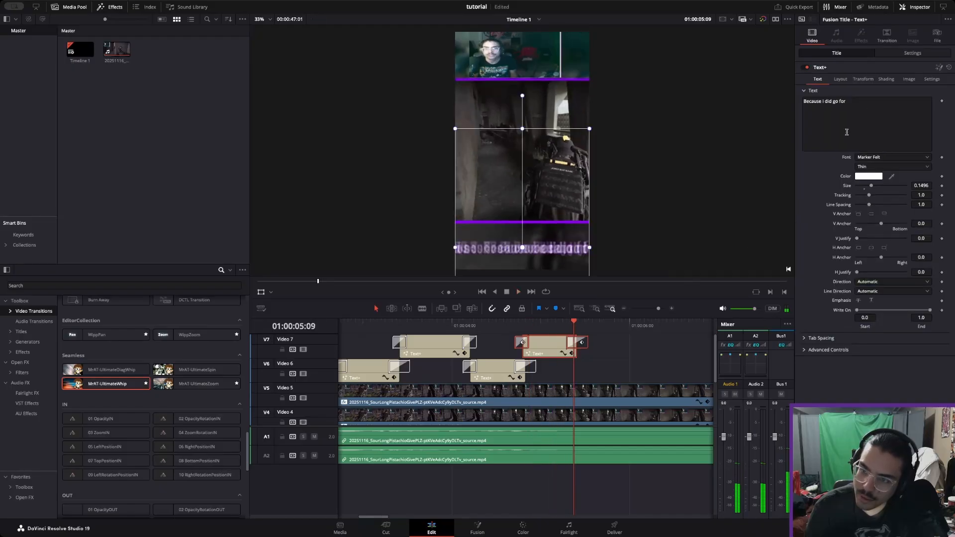
{"action": "left_click", "coordinate": [847, 137]}
{"action": "type", "text": "The legs..."}
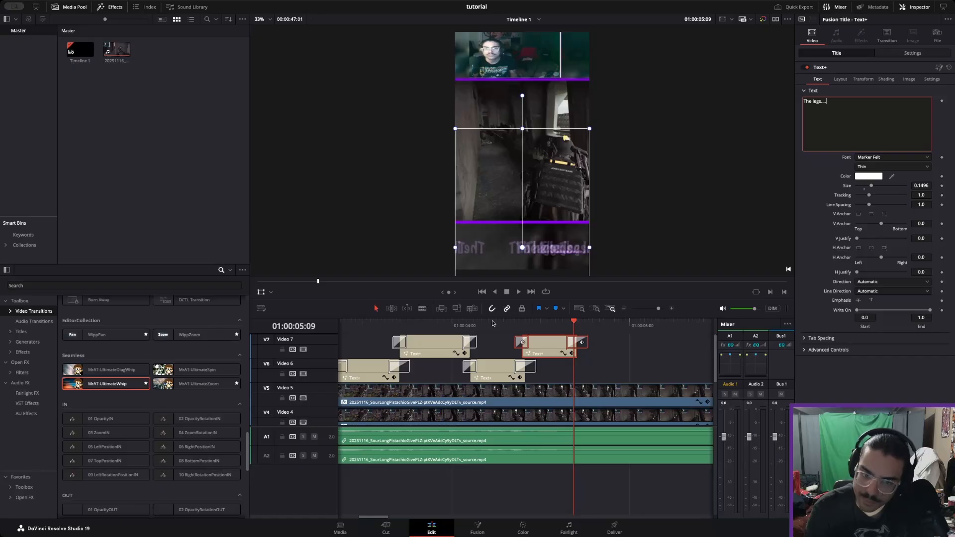
Play on past the "The legs...." caption and move the "Custom Title" clip on Video 6 to 01:00:07:00
{"action": "left_click", "coordinate": [522, 309]}
{"action": "left_click", "coordinate": [520, 321]}
{"action": "key", "text": "space"}
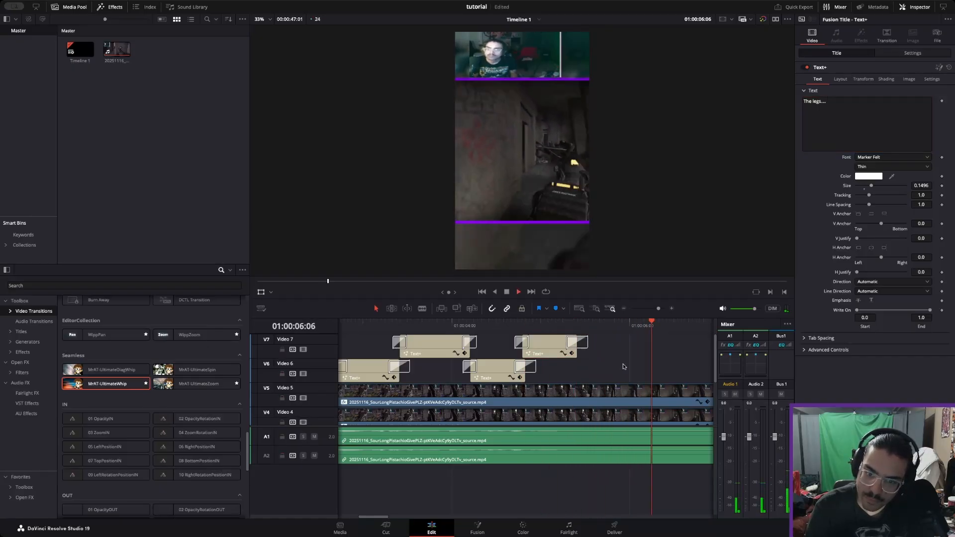
{"action": "key", "text": "space"}
{"action": "scroll", "coordinate": [622, 368], "scroll_direction": "down", "scroll_amount": 5}
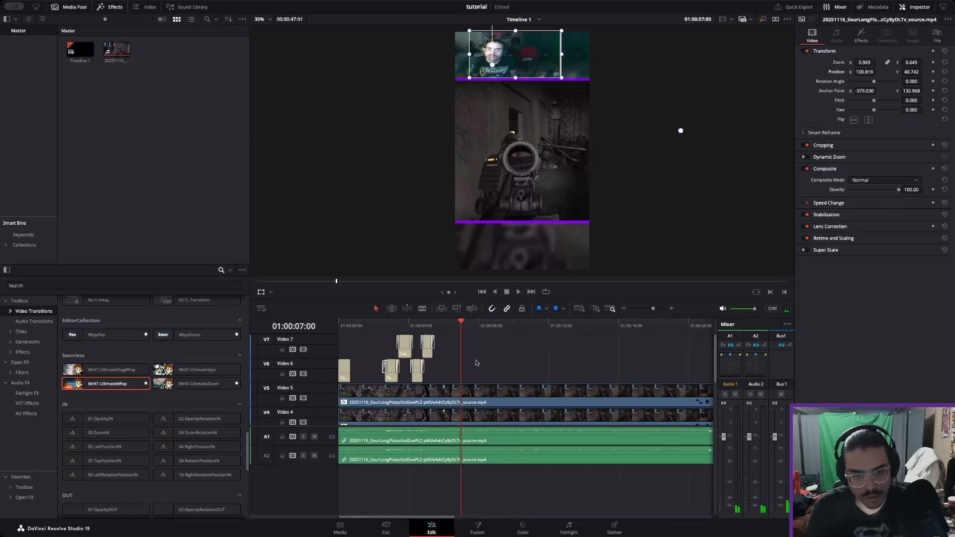
{"action": "left_click", "coordinate": [346, 376]}
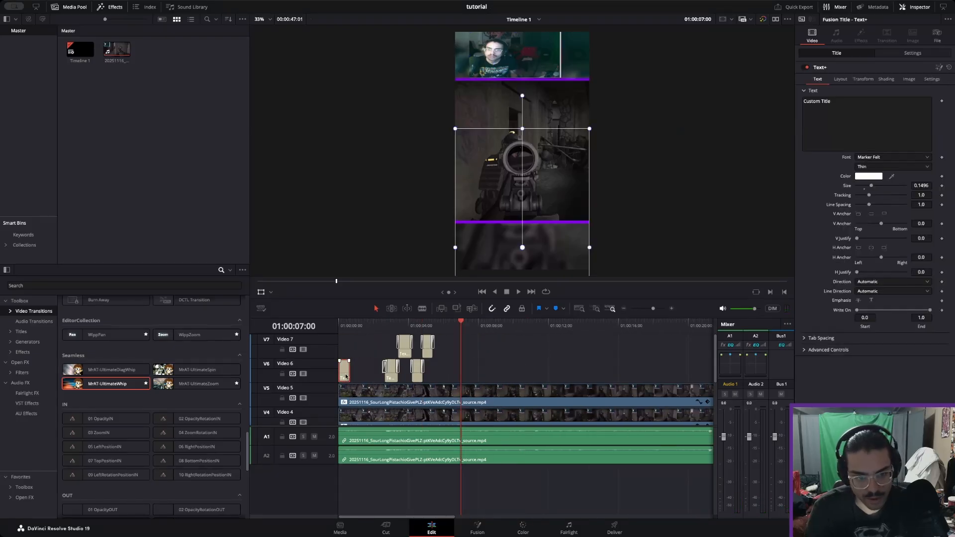
{"action": "left_click_drag", "start_coordinate": [346, 376], "coordinate": [469, 369]}
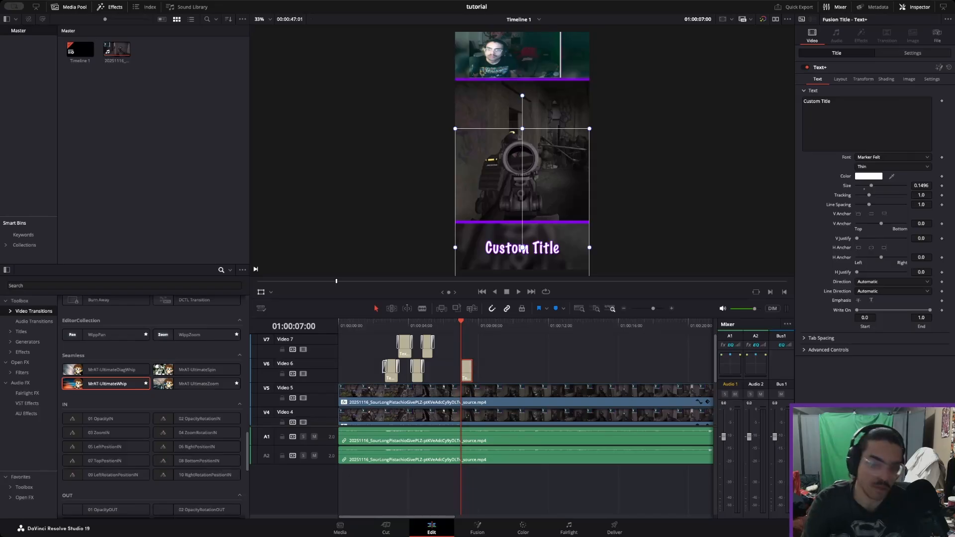
Recolour the "Custom Title" outline dark green (red 0.0667, green 0.3765, blue 0.0902) and set its thickness to 0.0575
{"action": "left_click", "coordinate": [886, 79]}
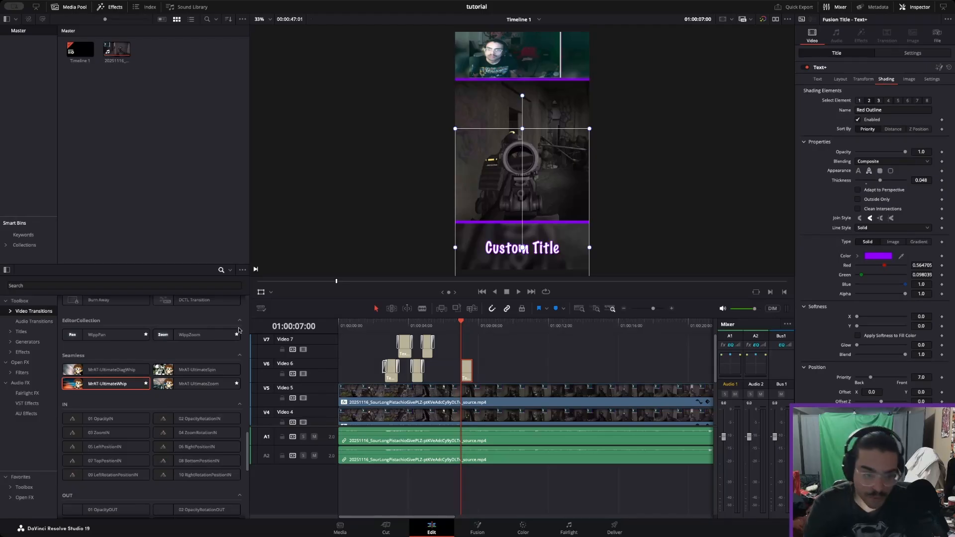
{"action": "left_click_drag", "start_coordinate": [34, 414], "coordinate": [7, 409]}
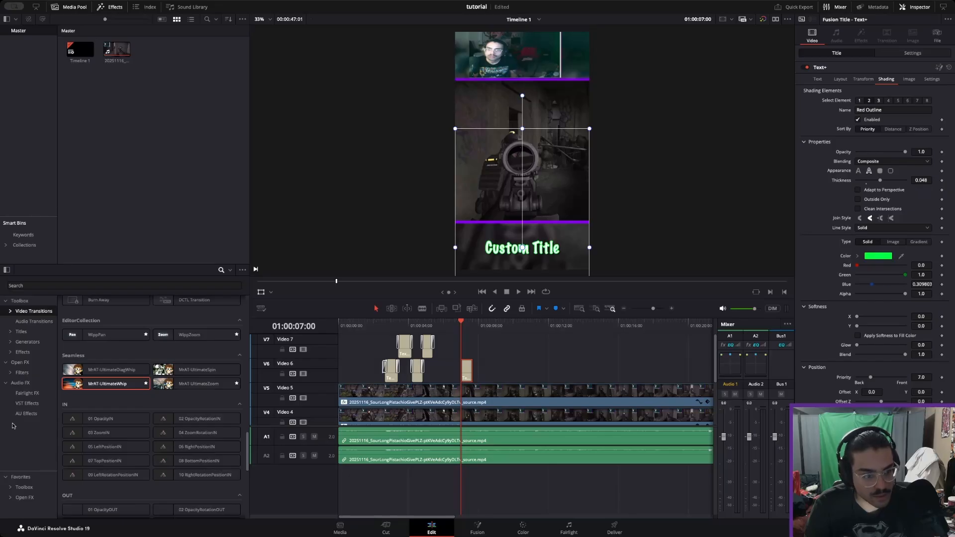
{"action": "left_click_drag", "start_coordinate": [25, 498], "coordinate": [45, 500]}
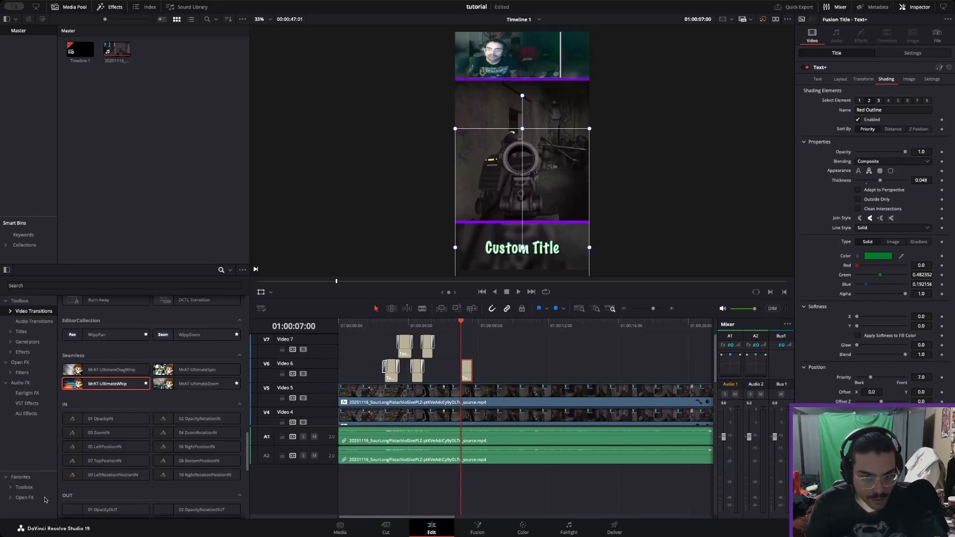
{"action": "left_click_drag", "start_coordinate": [38, 457], "coordinate": [54, 499]}
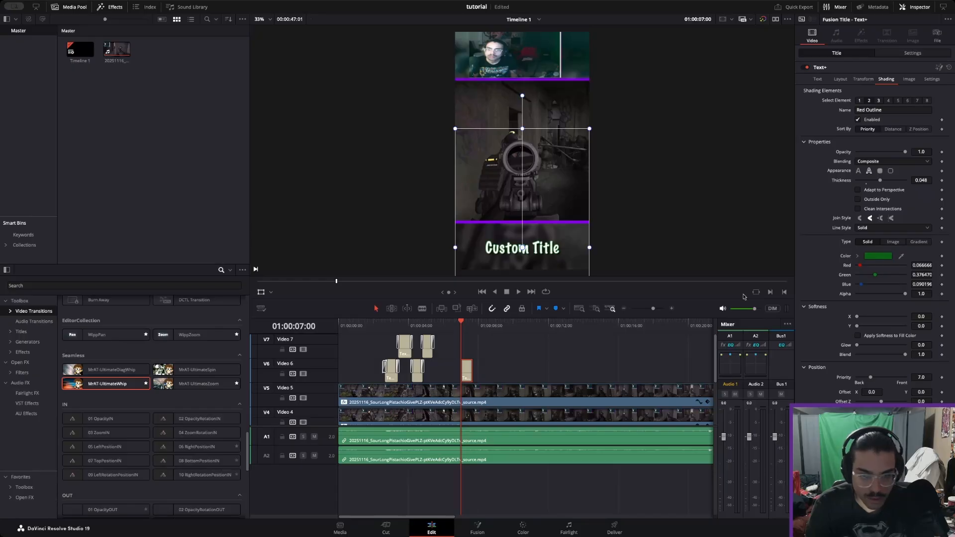
{"action": "left_click_drag", "start_coordinate": [881, 182], "coordinate": [885, 181]}
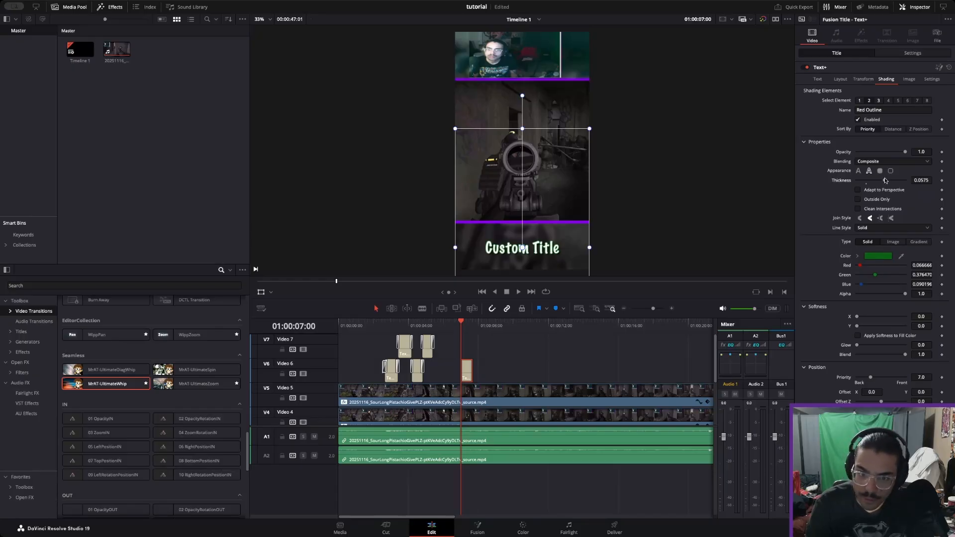
Play the footage around the "Custom Title" clip and trim the title's start to 01:00:07:11
{"action": "mouse_move", "coordinate": [460, 326]}
{"action": "left_mouse_down"}
{"action": "mouse_move", "coordinate": [357, 326]}
{"action": "mouse_move", "coordinate": [486, 326]}
{"action": "mouse_move", "coordinate": [467, 330]}
{"action": "left_mouse_up"}
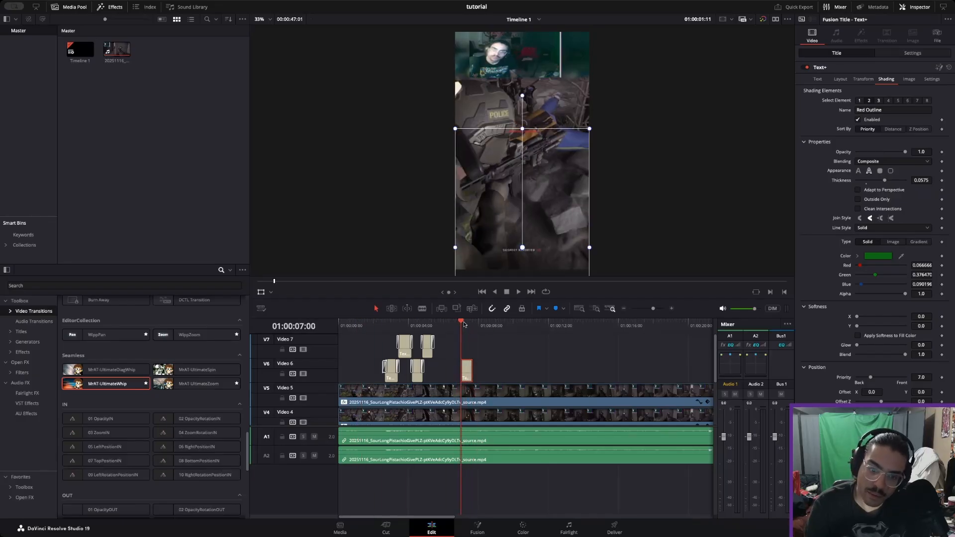
{"action": "key", "text": "space"}
{"action": "key", "text": "space"}
{"action": "left_click", "coordinate": [469, 324]}
{"action": "key", "text": "space"}
{"action": "key", "text": "space"}
{"action": "scroll", "coordinate": [480, 348], "scroll_direction": "up", "scroll_amount": 5}
{"action": "left_click_drag", "start_coordinate": [498, 378], "coordinate": [514, 378]}
{"action": "left_click", "coordinate": [514, 323]}
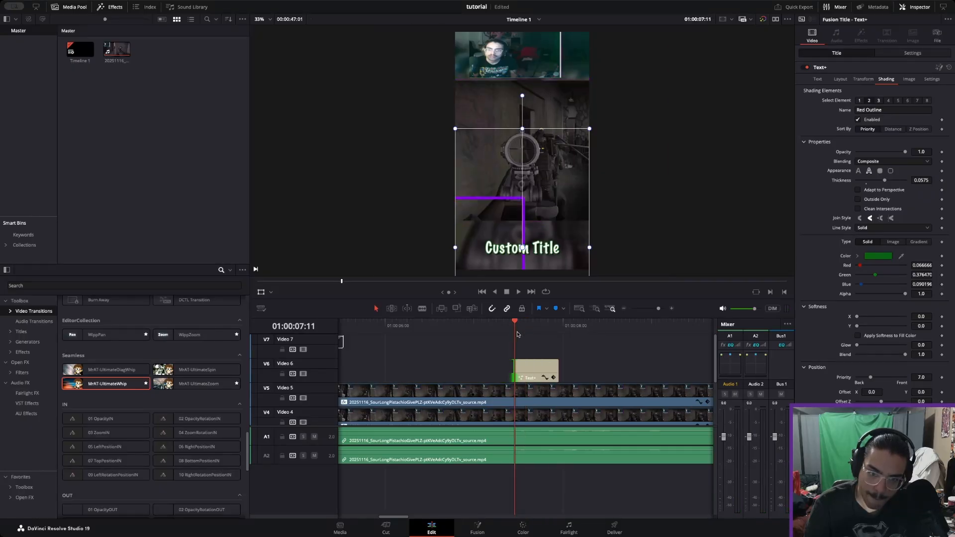
Split the Audio 1 clip at 01:00:07:11 and play on to find where the speech ends
{"action": "left_click", "coordinate": [520, 440]}
{"action": "key", "text": "space"}
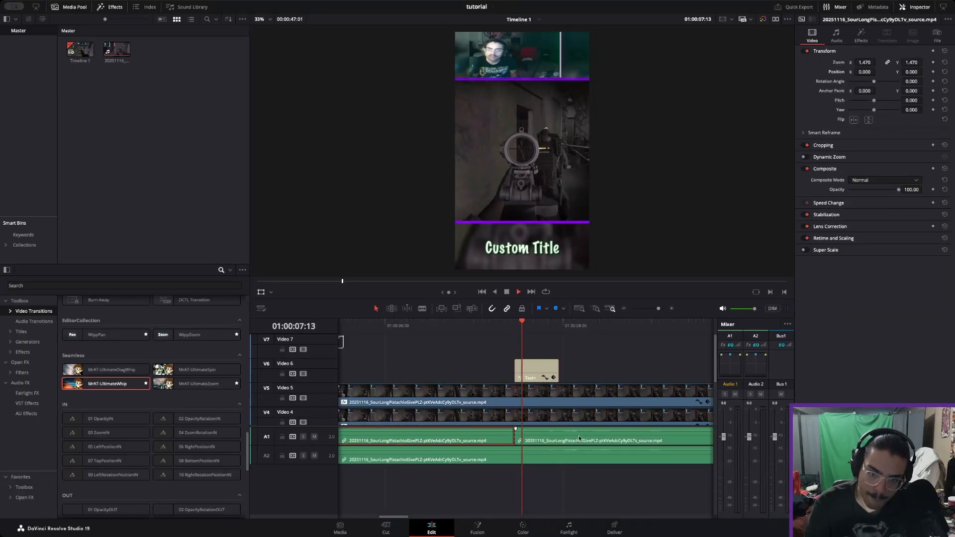
{"action": "scroll", "coordinate": [578, 435], "scroll_direction": "down", "scroll_amount": 2}
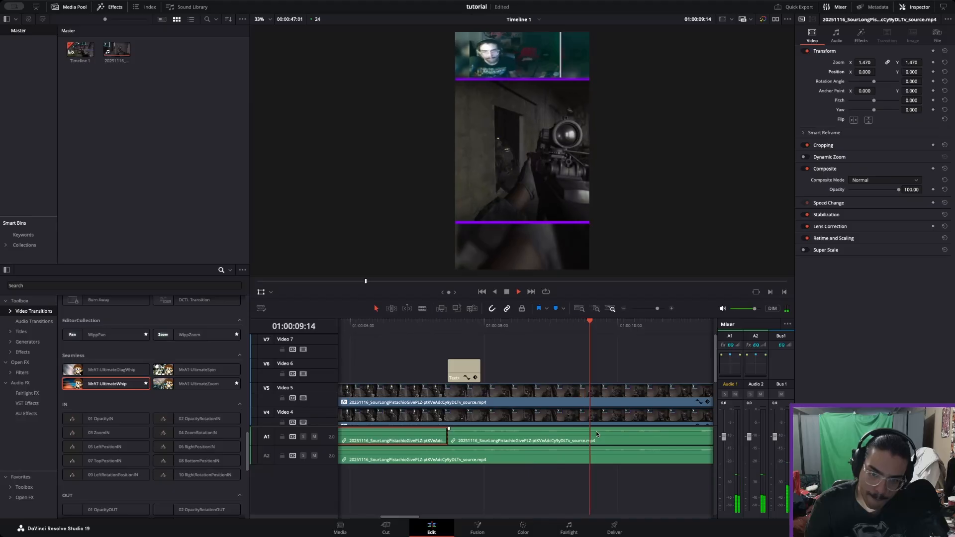
{"action": "key", "text": "space"}
{"action": "key", "text": "space"}
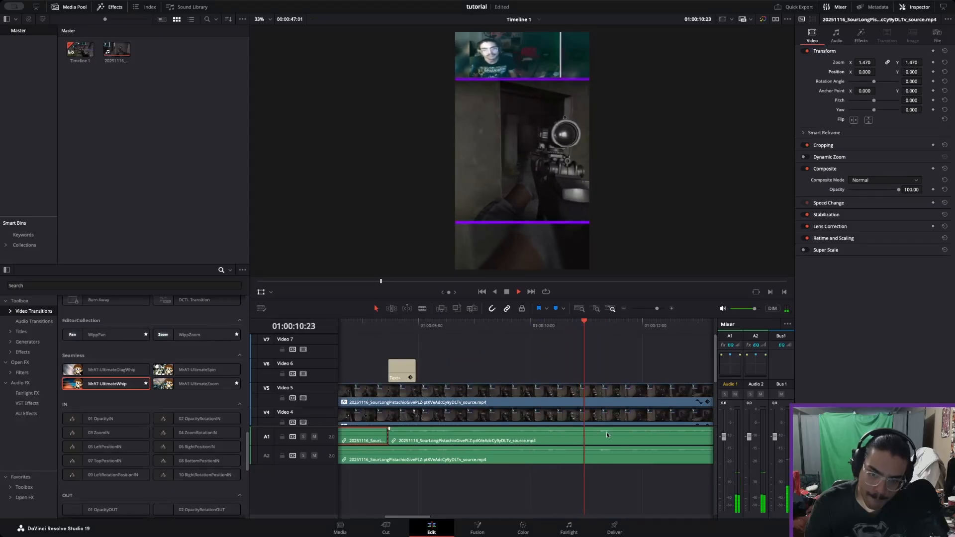
{"action": "scroll", "coordinate": [596, 432], "scroll_direction": "down", "scroll_amount": 2}
{"action": "key", "text": "space"}
Split the timeline clips at 01:00:11:02 and adjust the volume of the Audio 1 segment before the cut
{"action": "left_click_drag", "start_coordinate": [548, 327], "coordinate": [515, 332]}
{"action": "key", "text": "ctrl+b"}
{"action": "left_click", "coordinate": [496, 439]}
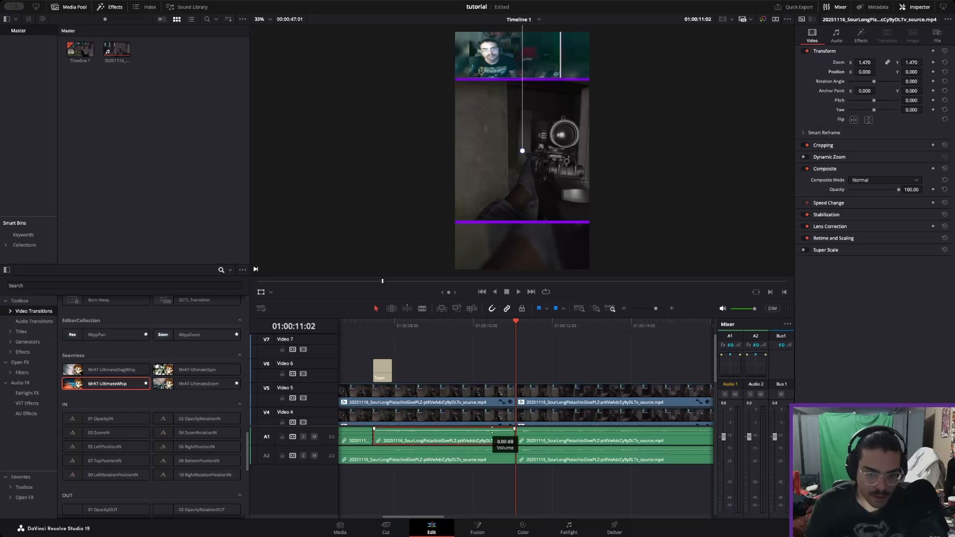
{"action": "left_click_drag", "start_coordinate": [492, 430], "coordinate": [492, 429]}
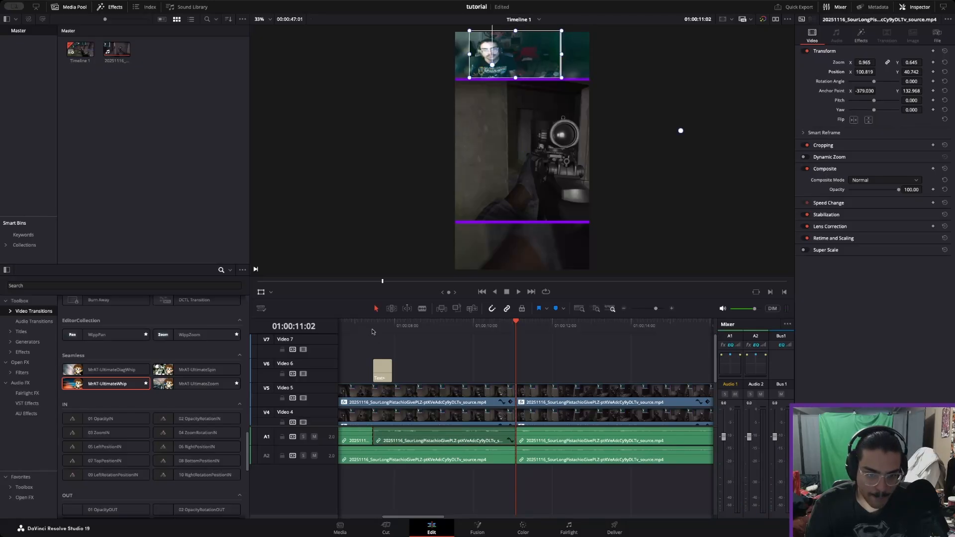
Play back from 01:00:07:11 and replace the green-outlined title's text with "Ju-J-Just to let you"
{"action": "left_click", "coordinate": [373, 323]}
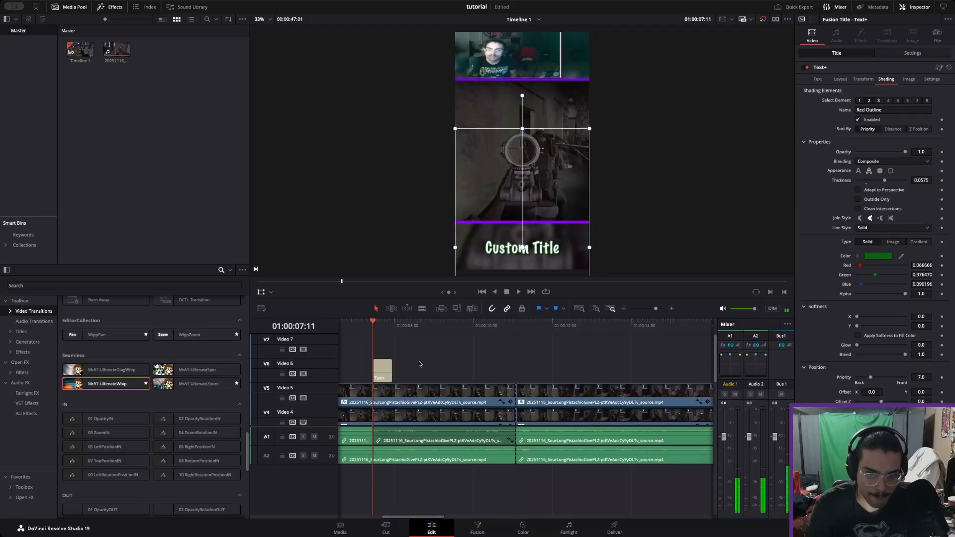
{"action": "key", "text": "space"}
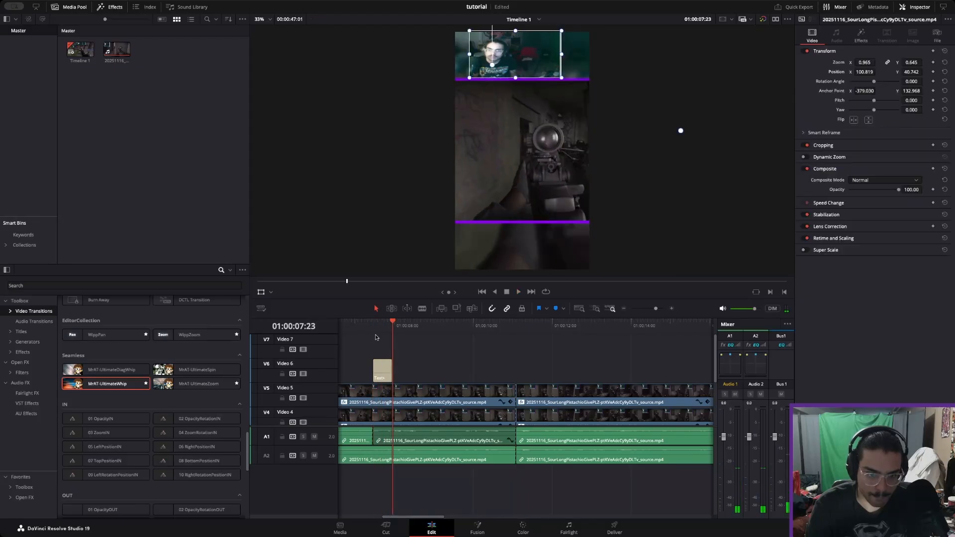
{"action": "left_click", "coordinate": [378, 323]}
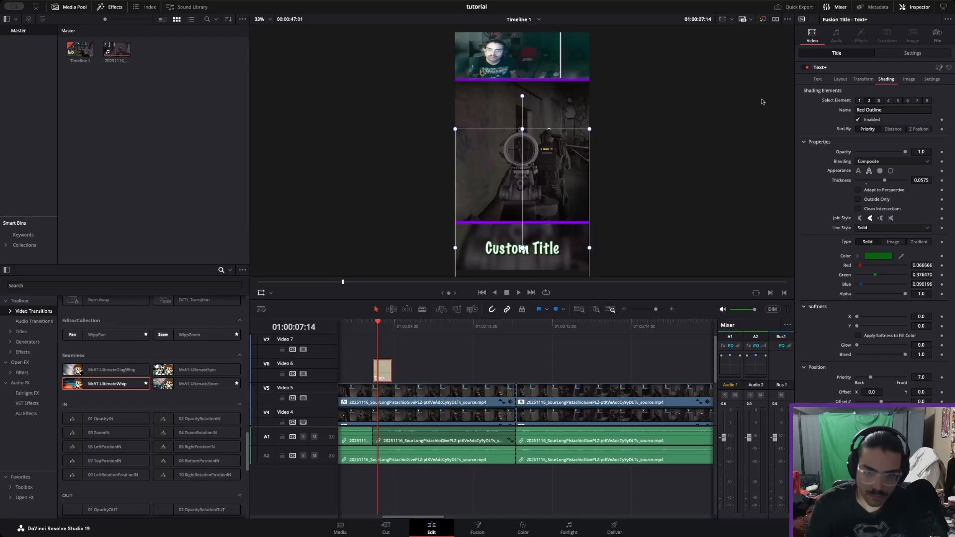
{"action": "left_click", "coordinate": [818, 82]}
{"action": "left_click", "coordinate": [821, 110]}
{"action": "type", "text": "Ju"}
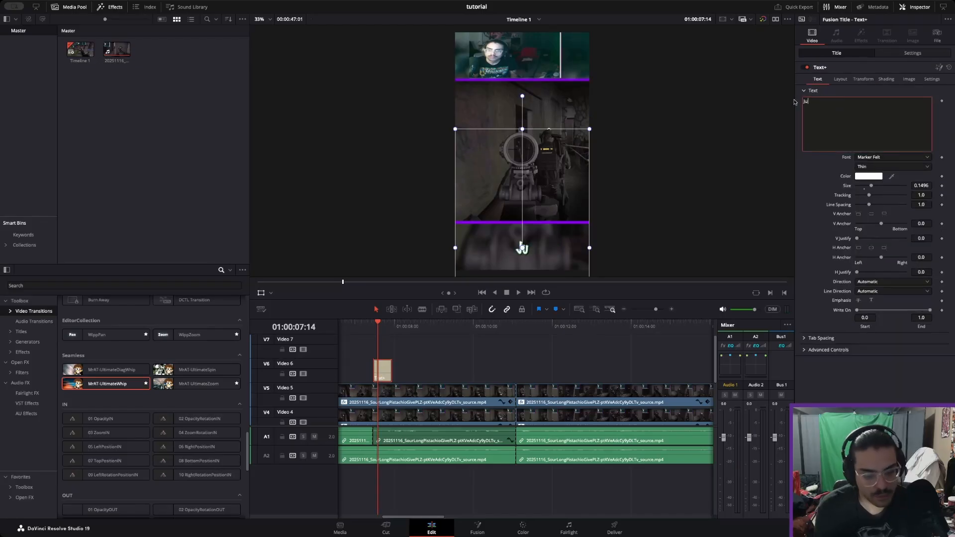
{"action": "type", "text": "-J-Just to let you"}
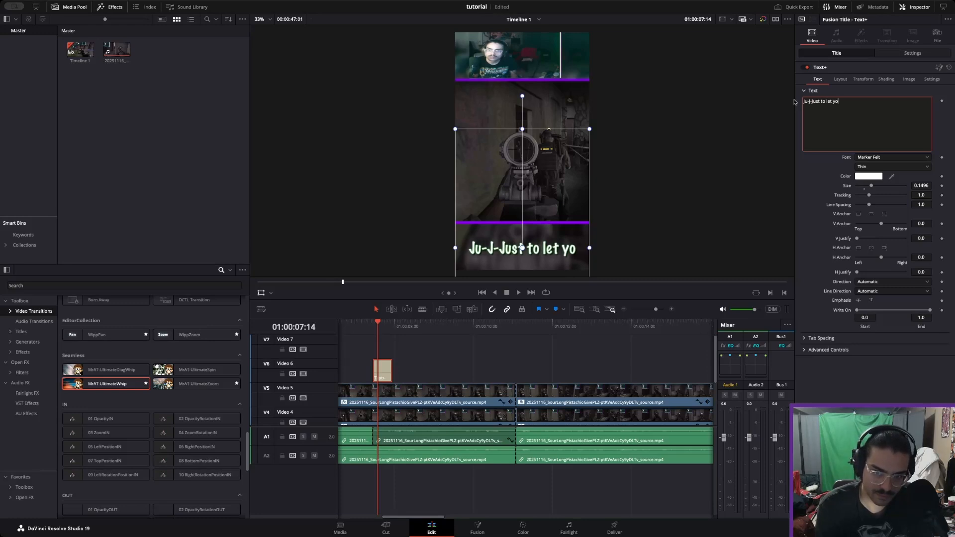
Play back the "Ju-J-Just to let you" caption and extend its end past 01:00:08:00 to match the speech
{"action": "left_click", "coordinate": [450, 379]}
{"action": "scroll", "coordinate": [593, 367], "scroll_direction": "up", "scroll_amount": 3}
{"action": "key", "text": "space"}
{"action": "left_click", "coordinate": [512, 327]}
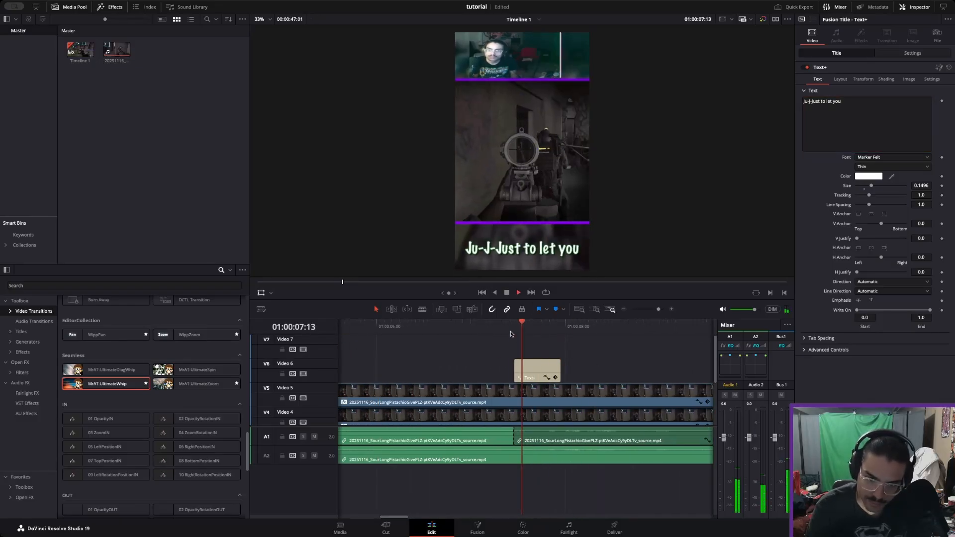
{"action": "left_click", "coordinate": [511, 327]}
{"action": "key", "text": "space"}
{"action": "key", "text": "space"}
{"action": "key", "text": "space"}
{"action": "left_click_drag", "start_coordinate": [559, 369], "coordinate": [611, 366]}
{"action": "key", "text": "space"}
{"action": "key", "text": "space"}
{"action": "key", "text": "space"}
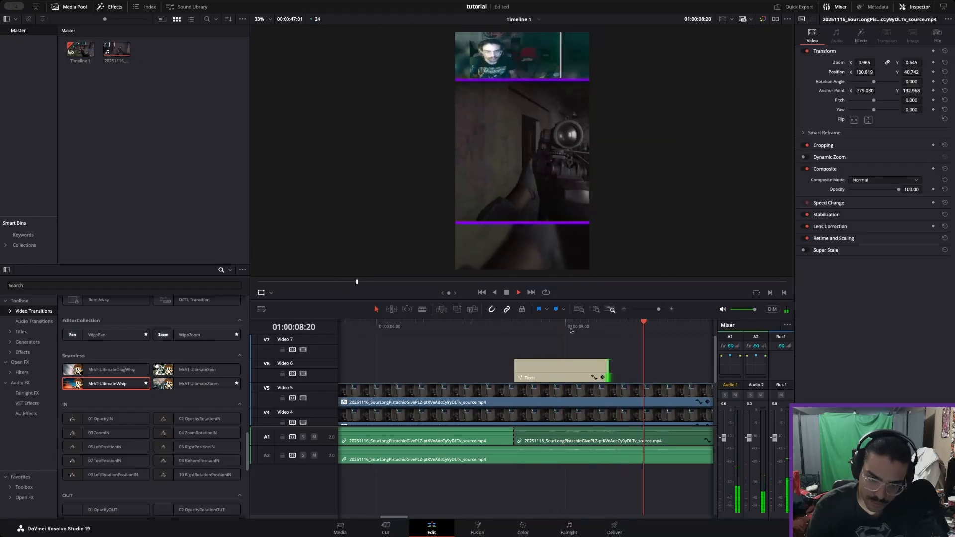
Replay the end of the "Ju-J-Just to let you" caption from 01:00:08:00 and add "know" as its second line
{"action": "key", "text": "space"}
{"action": "left_click", "coordinate": [569, 327]}
{"action": "key", "text": "space"}
{"action": "key", "text": "space"}
{"action": "left_click", "coordinate": [601, 371]}
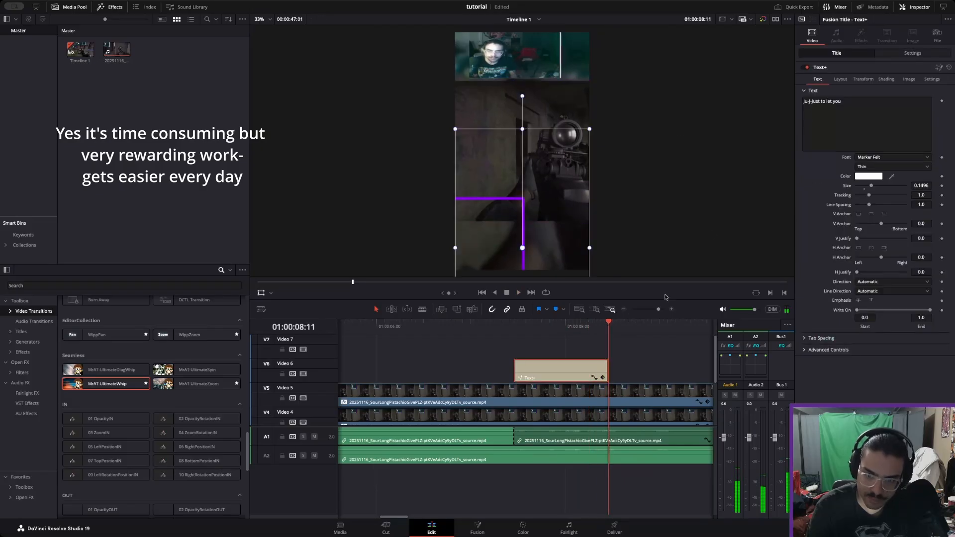
{"action": "left_click", "coordinate": [858, 105]}
{"action": "key", "text": "Return"}
{"action": "type", "text": "know"}
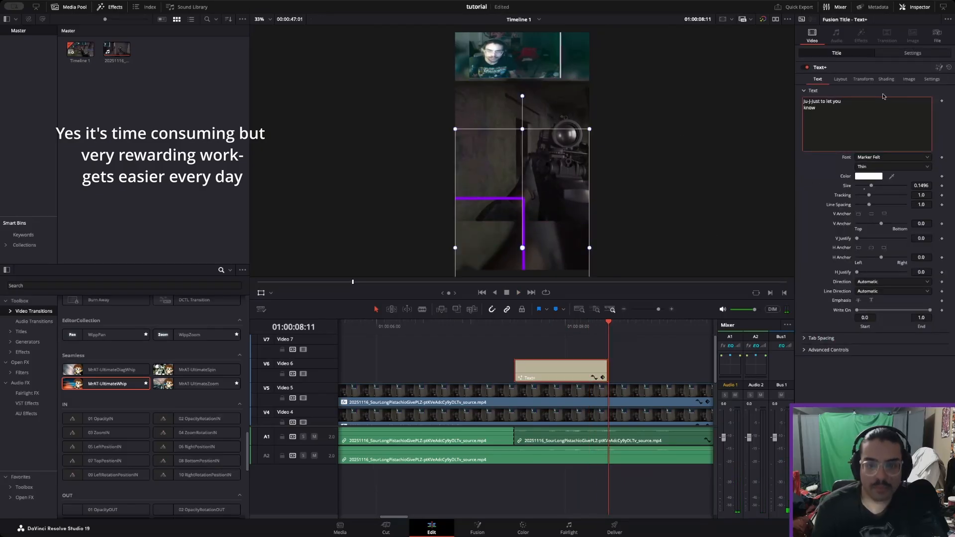
{"action": "left_click", "coordinate": [883, 94]}
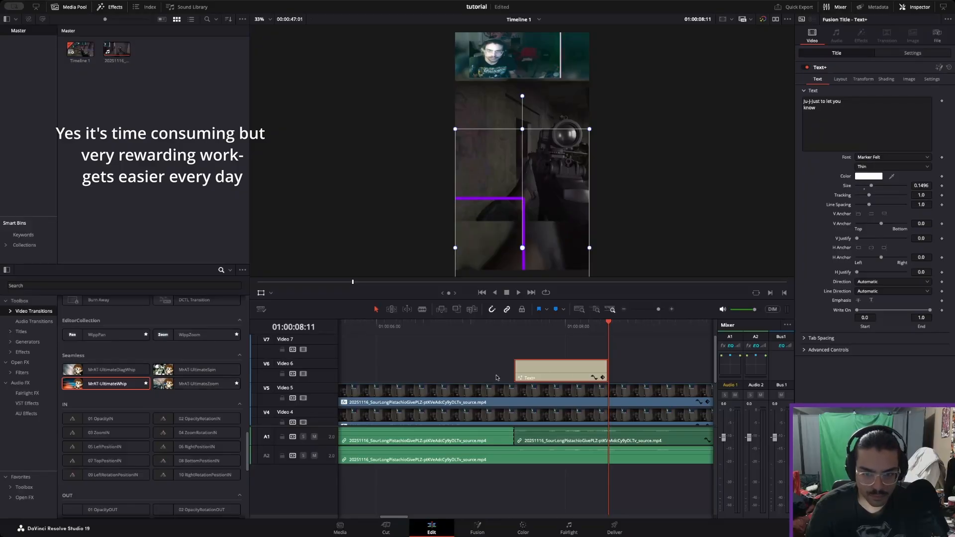
Apply the MrAT-UltimateWhip transition to the start and end of the "Ju-J-Just to let you know" caption and play it back
{"action": "left_click_drag", "start_coordinate": [140, 389], "coordinate": [503, 368]}
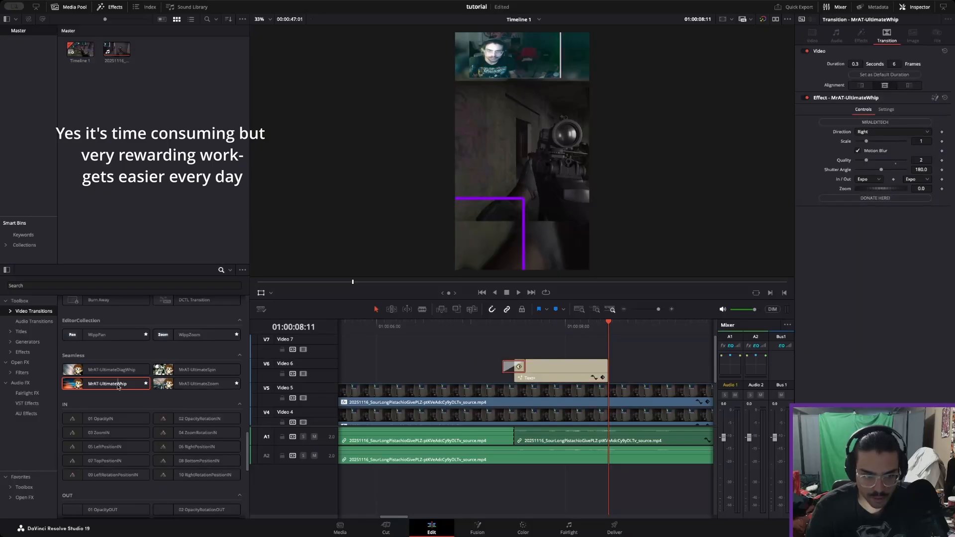
{"action": "mouse_move", "coordinate": [581, 381]}
{"action": "left_mouse_down"}
{"action": "mouse_move", "coordinate": [630, 367]}
{"action": "mouse_move", "coordinate": [578, 370]}
{"action": "left_mouse_up"}
{"action": "left_click", "coordinate": [518, 335]}
{"action": "left_click", "coordinate": [482, 326]}
{"action": "key", "text": "space"}
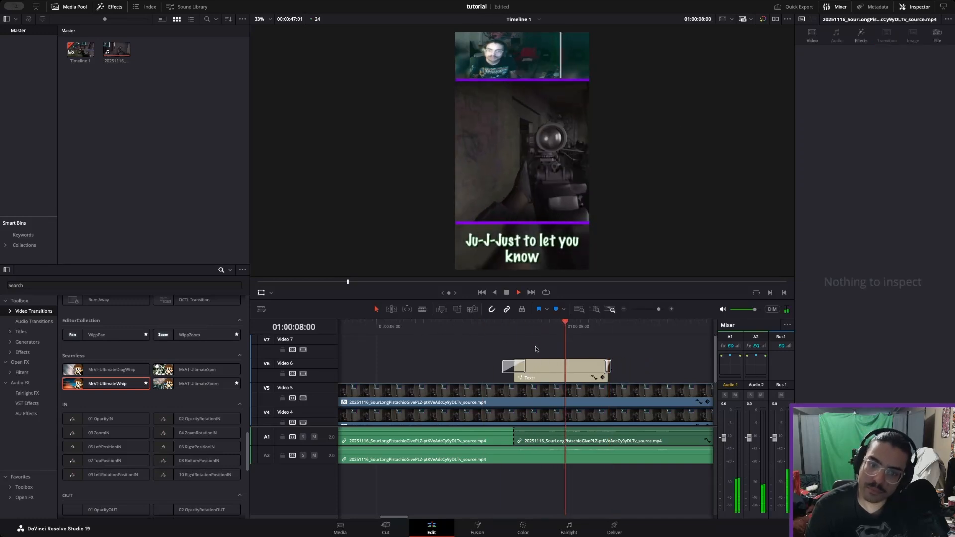
{"action": "key", "text": "space"}
Play on to the next spoken phrase, duplicate the caption with its whips near 01:00:08:20, and set its text to "Just.. Tehhhh"
{"action": "scroll", "coordinate": [586, 360], "scroll_direction": "down", "scroll_amount": 2}
{"action": "key", "text": "space"}
{"action": "key", "text": "space"}
{"action": "scroll", "coordinate": [568, 362], "scroll_direction": "up", "scroll_amount": 3}
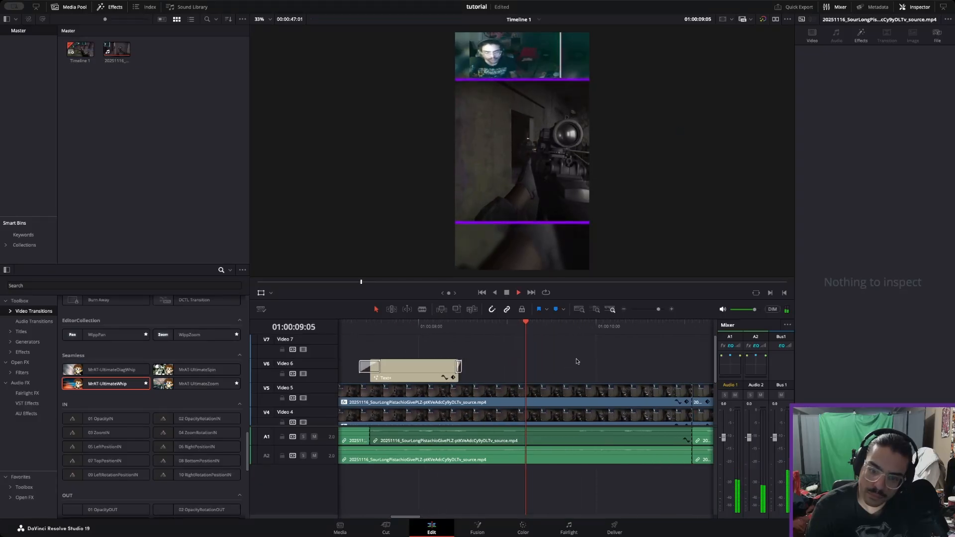
{"action": "key", "text": "space"}
{"action": "key", "text": "space"}
{"action": "left_click_drag", "start_coordinate": [403, 375], "coordinate": [545, 367]}
{"action": "left_click", "coordinate": [501, 328]}
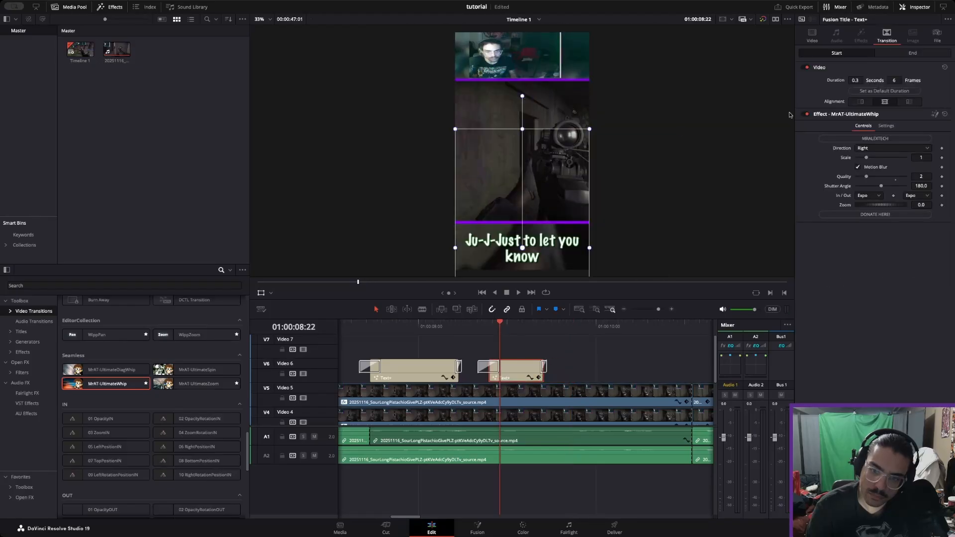
{"action": "left_click", "coordinate": [812, 38]}
{"action": "left_click_drag", "start_coordinate": [845, 106], "coordinate": [797, 86]}
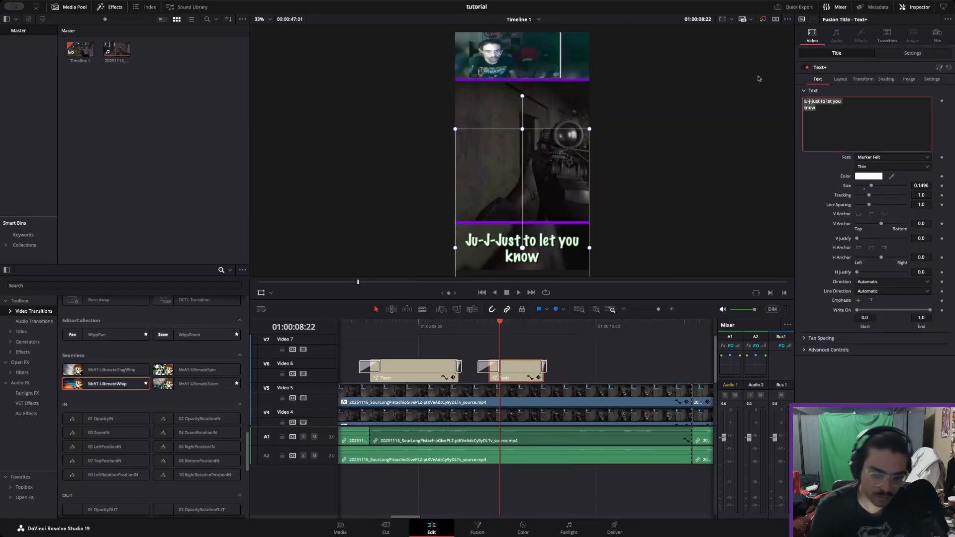
{"action": "type", "text": "Just.. Tehhhh"}
Play back the "Just.. Tehhhh" caption, trim its end slightly earlier, and lengthen its closing whip transition
{"action": "left_click", "coordinate": [602, 358]}
{"action": "key", "text": "space"}
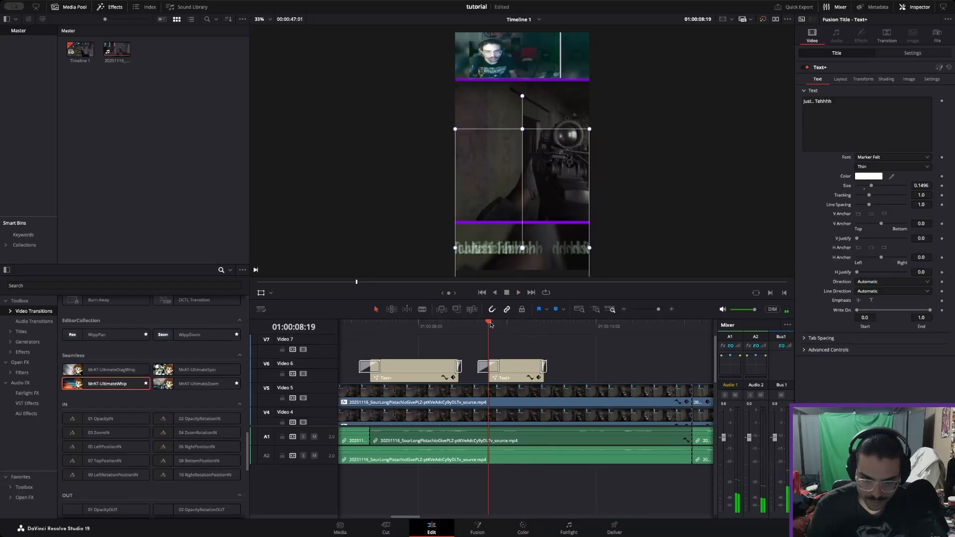
{"action": "key", "text": "space"}
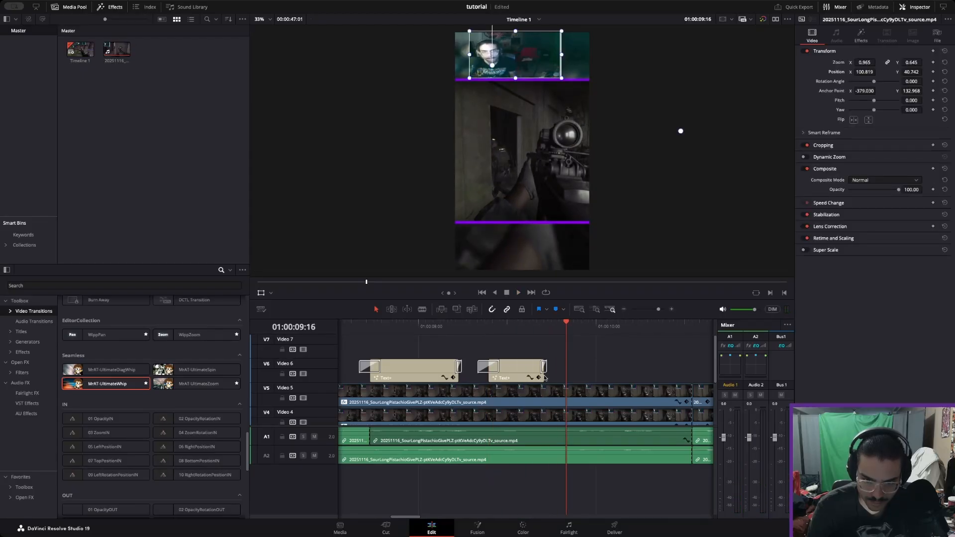
{"action": "left_click_drag", "start_coordinate": [544, 376], "coordinate": [536, 375]}
{"action": "left_click", "coordinate": [539, 368]}
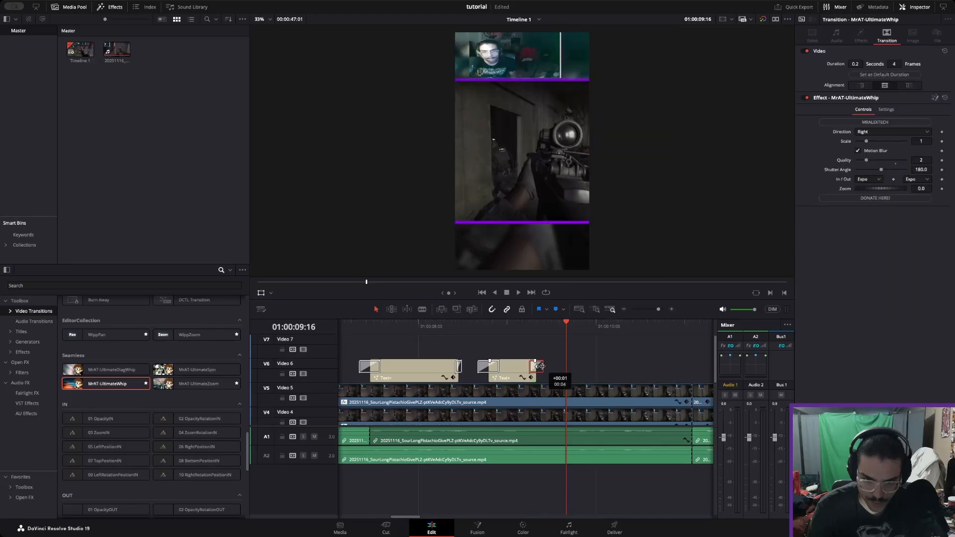
{"action": "left_click", "coordinate": [611, 358]}
{"action": "key", "text": "space"}
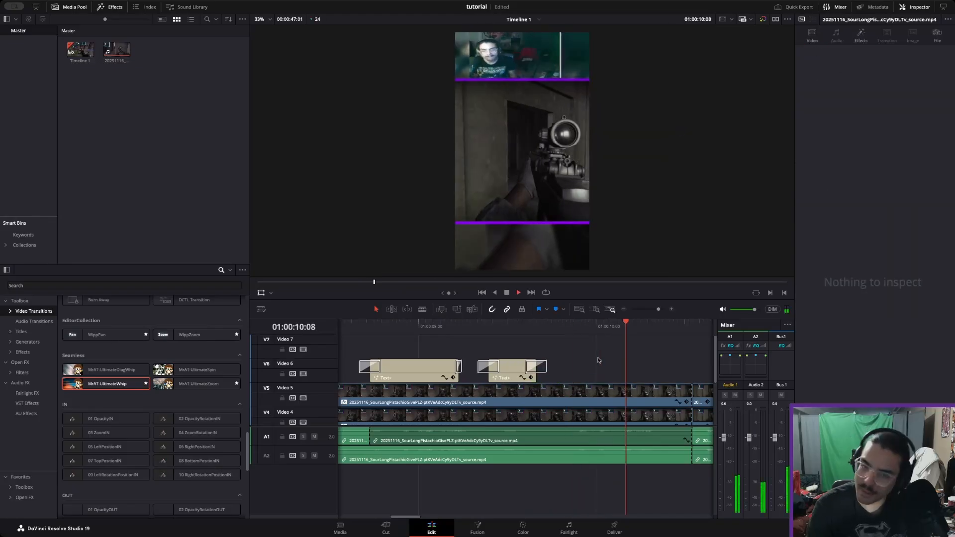
Duplicate the "Just.. Tehhhh" caption to the speech near 01:00:09:17 and set the copy's text to "It's-It's... Phemeral"
{"action": "left_click_drag", "start_coordinate": [518, 369], "coordinate": [601, 369]}
{"action": "left_click", "coordinate": [568, 327]}
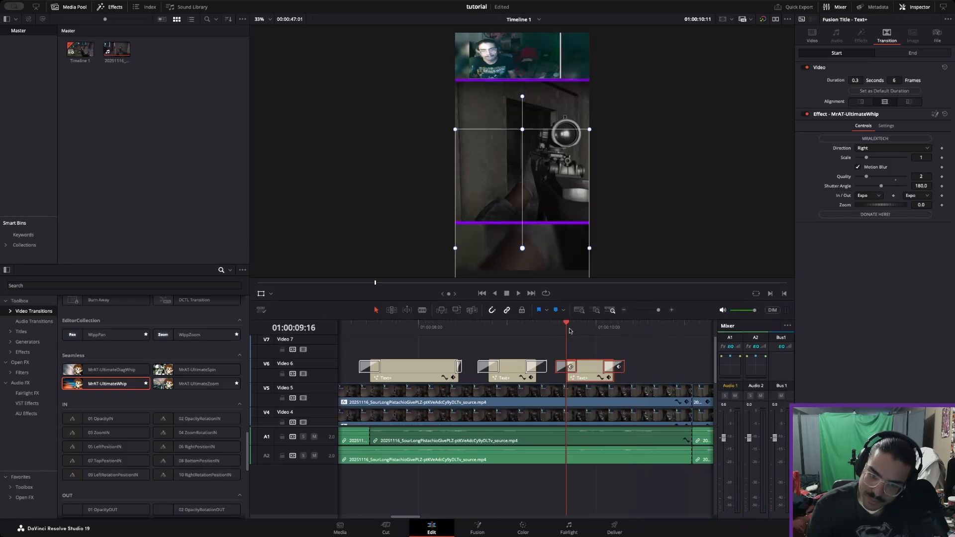
{"action": "key", "text": "space"}
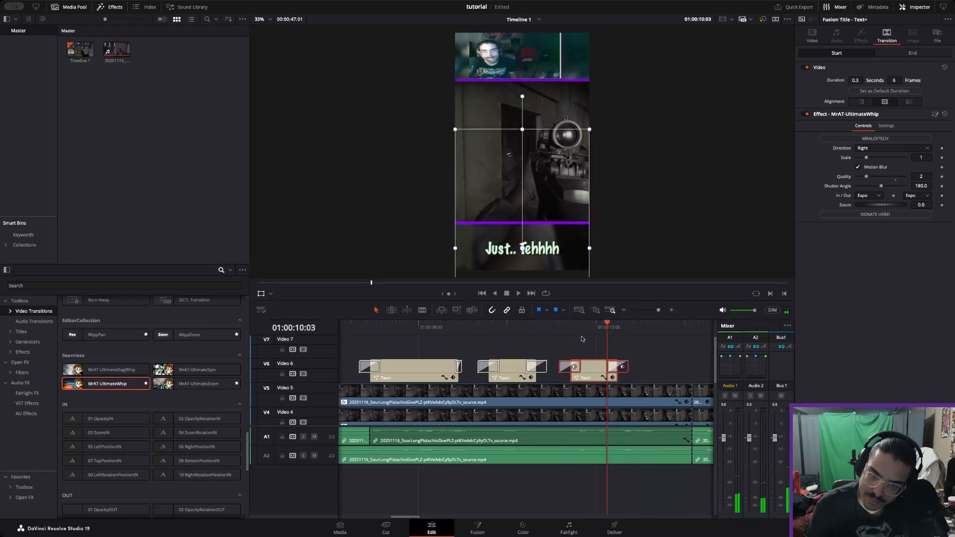
{"action": "left_click", "coordinate": [579, 310]}
{"action": "scroll", "coordinate": [521, 364], "scroll_direction": "up", "scroll_amount": 5}
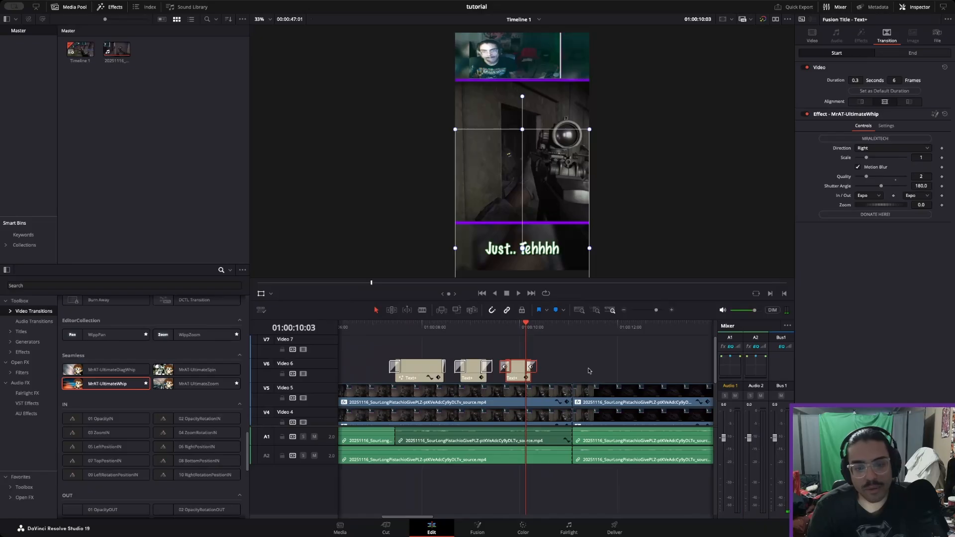
{"action": "left_click", "coordinate": [812, 35]}
{"action": "left_click_drag", "start_coordinate": [841, 102], "coordinate": [741, 82]}
{"action": "type", "text": "It's-It's... Phemeral"}
{"action": "left_click", "coordinate": [482, 337]}
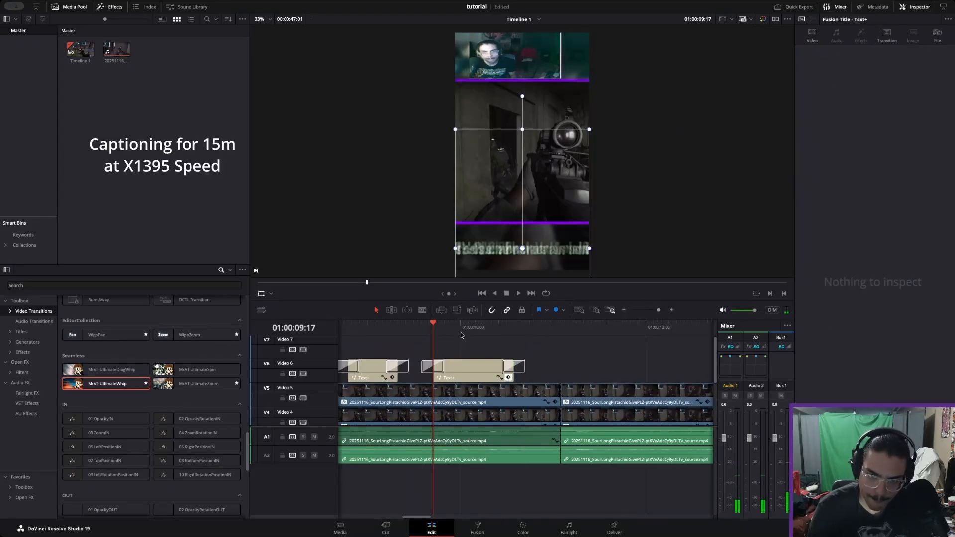
Check the opening captions by playing back around the first title's closing transition near 01:00:01:03
{"action": "left_click", "coordinate": [393, 370]}
{"action": "left_click", "coordinate": [437, 366]}
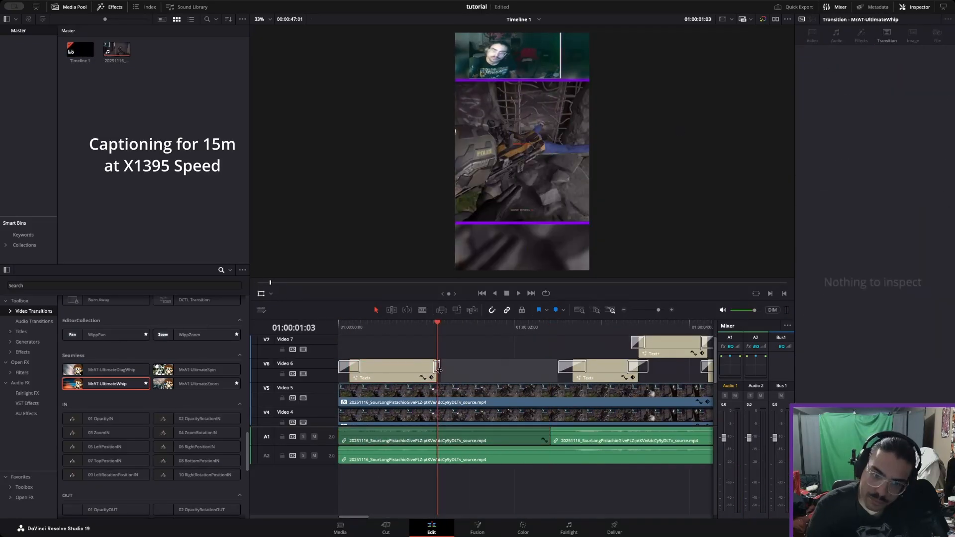
{"action": "key", "text": "space"}
{"action": "left_click", "coordinate": [494, 376]}
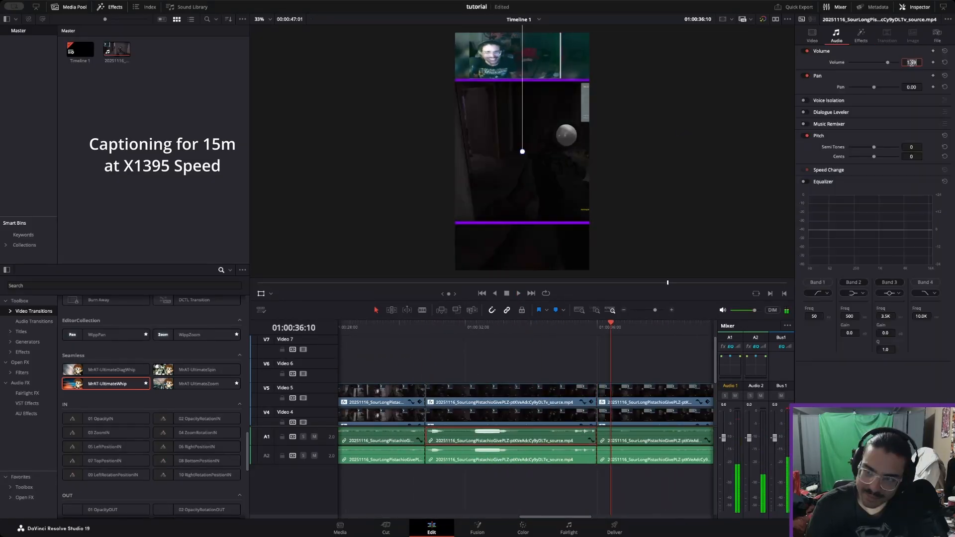
Place a copy of the caption at about 01:00:11:05 on Video 6, set its text to "Ah-", and play it back
{"action": "left_click_drag", "start_coordinate": [589, 489], "coordinate": [598, 384]}
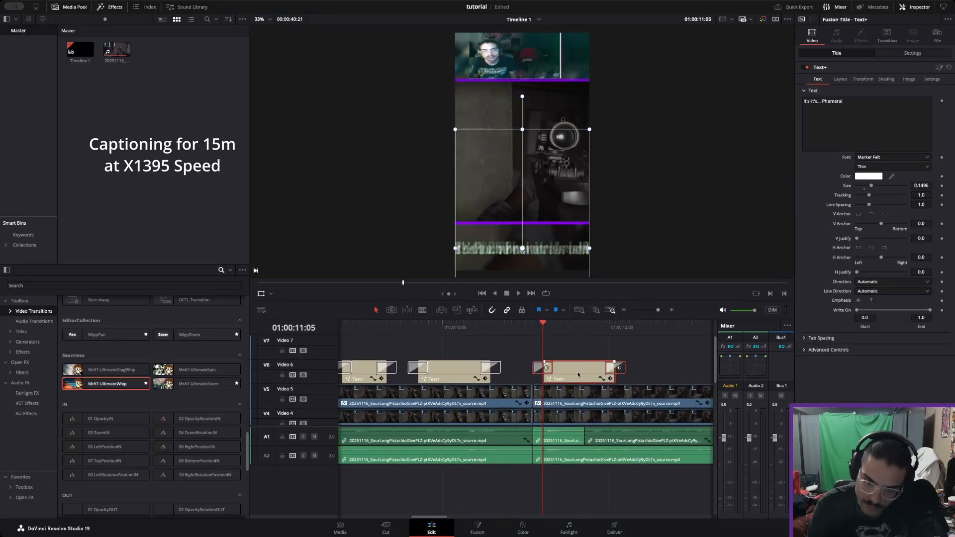
{"action": "type", "text": "Ah-"}
{"action": "left_click", "coordinate": [885, 56]}
{"action": "key", "text": "space"}
Caption the speech around 01:00:12:00 with "I've been saying" on Video 6 followed by ""Ephemeral"" in quotation marks on Video 7
{"action": "left_click", "coordinate": [465, 376]}
{"action": "left_click", "coordinate": [866, 124]}
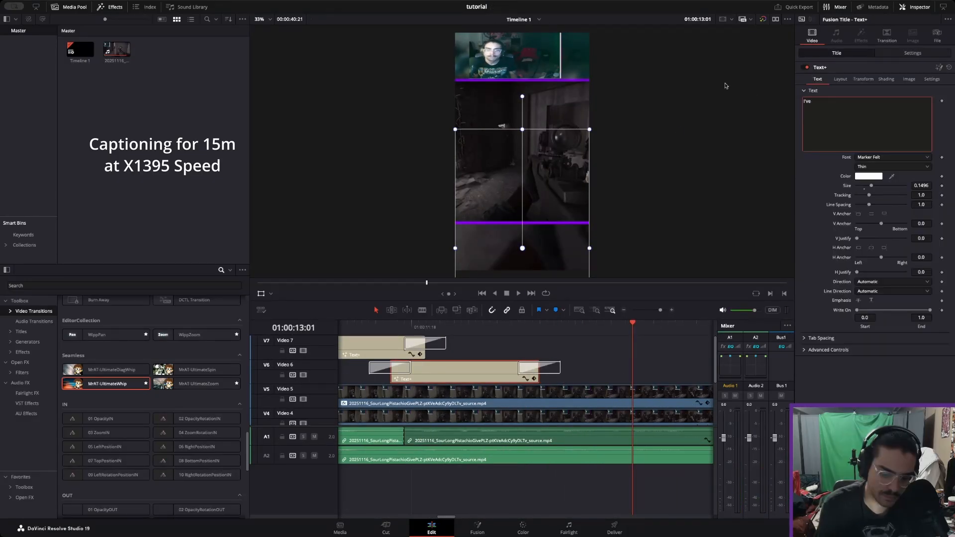
{"action": "type", "text": "en saying"}
{"action": "key", "text": "space"}
{"action": "left_click", "coordinate": [867, 123]}
{"action": "type", "text": "\"Ephemeral\""}
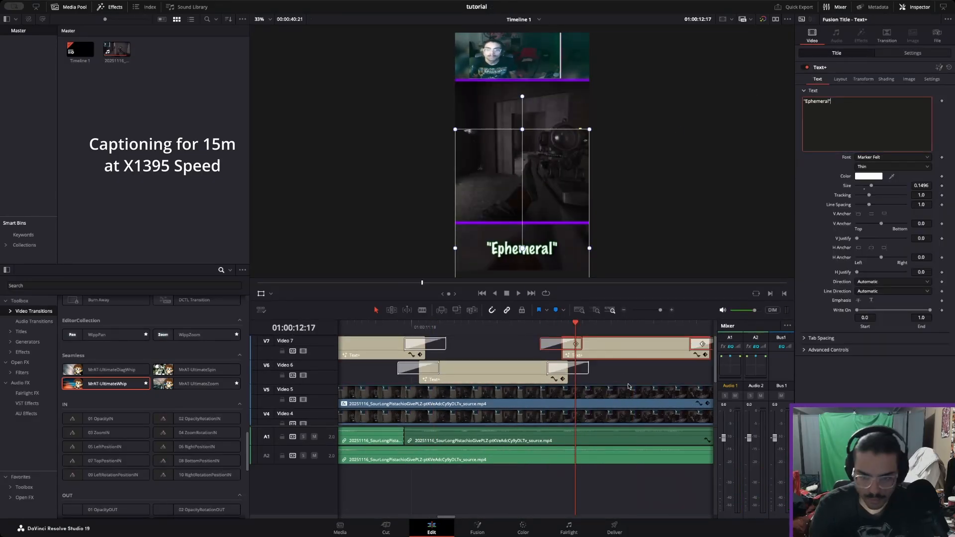
{"action": "key", "text": "space"}
Set the purple caption's text to "mmph" and fit it to the interjection near 01:00:13:15 on Video 6
{"action": "left_click_drag", "start_coordinate": [811, 101], "coordinate": [774, 92]}
{"action": "type", "text": "mmph"}
{"action": "left_click_drag", "start_coordinate": [599, 370], "coordinate": [553, 370]}
Duplicate a green-outlined caption onto Video 8 at 01:00:13:15, set its text to "Ephemeral means", and trim its end to the speech
{"action": "left_click_drag", "start_coordinate": [499, 348], "coordinate": [585, 343]}
{"action": "left_click_drag", "start_coordinate": [832, 101], "coordinate": [741, 92]}
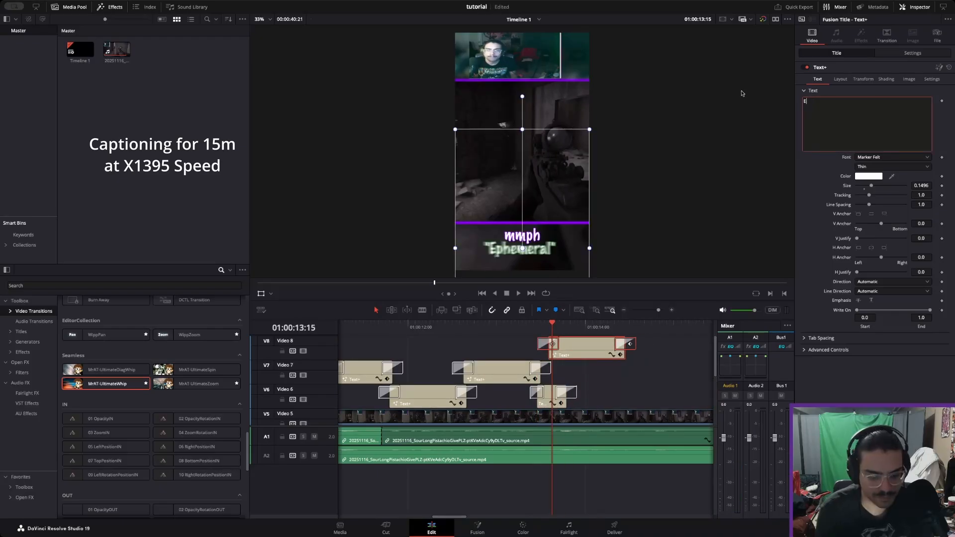
{"action": "type", "text": "Ephemeral means"}
{"action": "key", "text": "space"}
{"action": "left_click_drag", "start_coordinate": [625, 348], "coordinate": [607, 348]}
Duplicate the caption onto Video 7 after 01:00:14:00 and set its two lines to "like something that" and "is passing"
{"action": "left_click_drag", "start_coordinate": [577, 348], "coordinate": [636, 370]}
{"action": "left_click_drag", "start_coordinate": [843, 101], "coordinate": [802, 101]}
{"action": "type", "text": "like something that"}
{"action": "key", "text": "Return"}
{"action": "type", "text": "is passing"}
{"action": "key", "text": "space"}
Duplicate the caption along Video 8 to about 01:00:15:04, set its text to "almost quickly", and play it back
{"action": "left_click_drag", "start_coordinate": [434, 352], "coordinate": [540, 351]}
{"action": "left_click_drag", "start_coordinate": [843, 101], "coordinate": [757, 110]}
{"action": "type", "text": "almost quickly"}
{"action": "key", "text": "space"}
Duplicate the caption onto Video 6 at 01:00:15:23 and set its two lines to "would be the" and "Phemereal"
{"action": "left_click_drag", "start_coordinate": [560, 349], "coordinate": [596, 396]}
{"action": "left_click_drag", "start_coordinate": [844, 101], "coordinate": [762, 92]}
{"action": "type", "text": "would be the"}
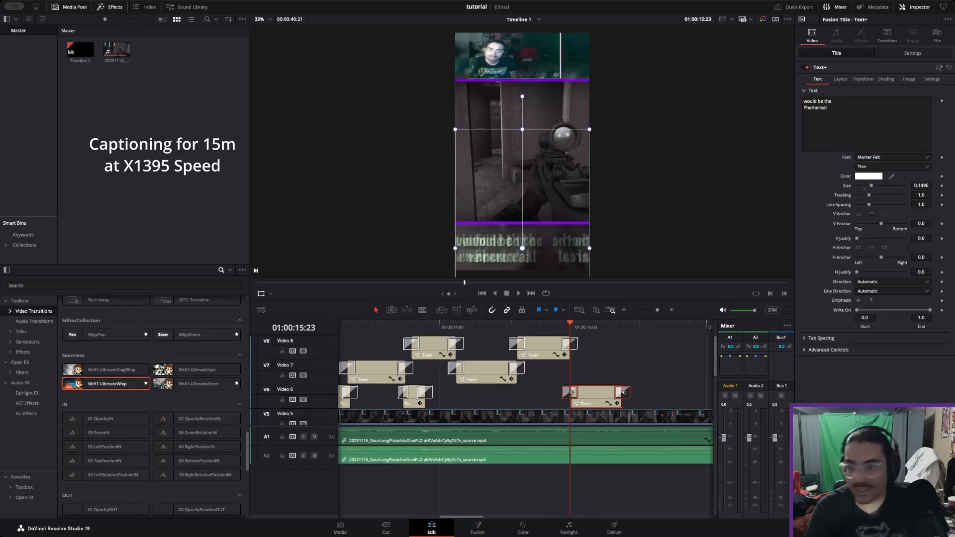
Replay the captions from the beginning and replace "Phemeral" with "Femoral" in the "It's-It's..." caption
{"action": "key", "text": "Home"}
{"action": "key", "text": "space"}
{"action": "scroll", "coordinate": [532, 378], "scroll_direction": "down", "scroll_amount": 3}
{"action": "key", "text": "space"}
{"action": "left_click", "coordinate": [587, 396]}
{"action": "double_click", "coordinate": [832, 101]}
{"action": "type", "text": "Femoral"}
{"action": "key", "text": "space"}
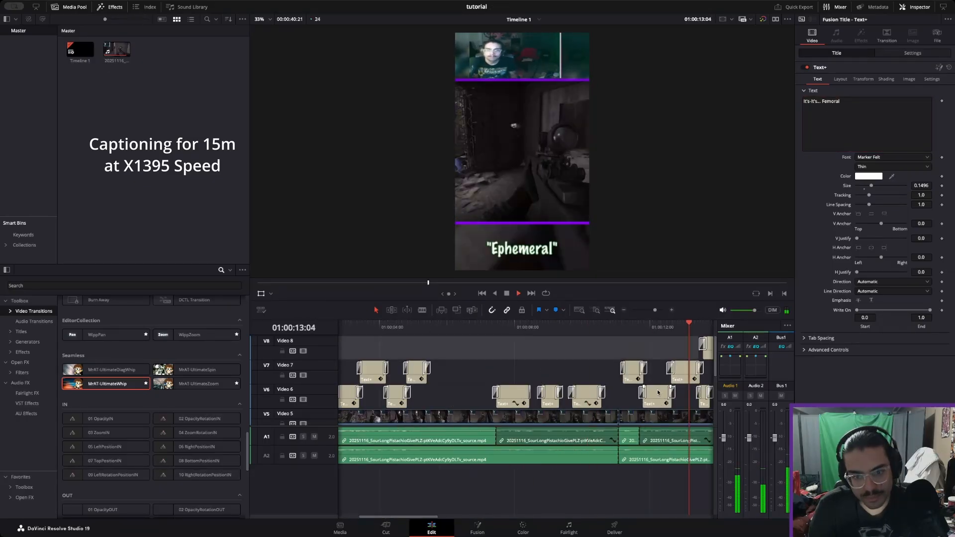
{"action": "key", "text": "space"}
Rewrite the selected caption's text so that it reads "you hit them"
{"action": "left_click", "coordinate": [607, 396]}
{"action": "left_click", "coordinate": [806, 107]}
{"action": "key", "text": "BackSpace"}
{"action": "type", "text": "f"}
{"action": "key", "text": "BackSpace"}
{"action": "key", "text": "BackSpace"}
{"action": "key", "text": "BackSpace"}
{"action": "type", "text": "ou hit them"}
Add a copy of the caption at about 01:00:17:19 with the two lines "In the" and "Femoral", then play on
{"action": "left_click_drag", "start_coordinate": [624, 397], "coordinate": [659, 382]}
{"action": "type", "text": "Im the"}
{"action": "key", "text": "Return"}
{"action": "type", "text": "Femoral"}
{"action": "left_click_drag", "start_coordinate": [518, 403], "coordinate": [659, 404]}
{"action": "left_click", "coordinate": [832, 101]}
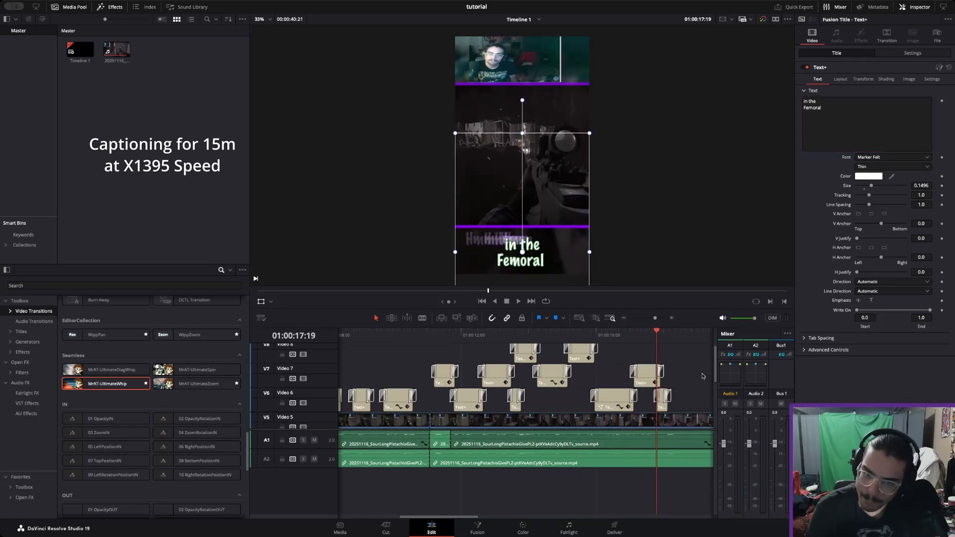
{"action": "key", "text": "space"}
{"action": "key", "text": "space"}
Copy a caption onto Video 6 ahead of 01:00:20:00 and replace its text with "But- I just"
{"action": "left_click_drag", "start_coordinate": [401, 378], "coordinate": [690, 400]}
{"action": "left_click", "coordinate": [832, 108]}
{"action": "key", "text": "ctrl+a"}
{"action": "type", "text": "But- Ijust"}
Duplicate the caption onto Video 7 near 01:00:20:20 and set its two lines to "You would" and "want to know"
{"action": "left_click_drag", "start_coordinate": [471, 399], "coordinate": [592, 382]}
{"action": "type", "text": "You would wan"}
{"action": "key", "text": "Return"}
{"action": "type", "text": "t to know"}
{"action": "key", "text": "space"}
{"action": "key", "text": "BackSpace"}
{"action": "left_click", "coordinate": [826, 101]}
{"action": "key", "text": "Return"}
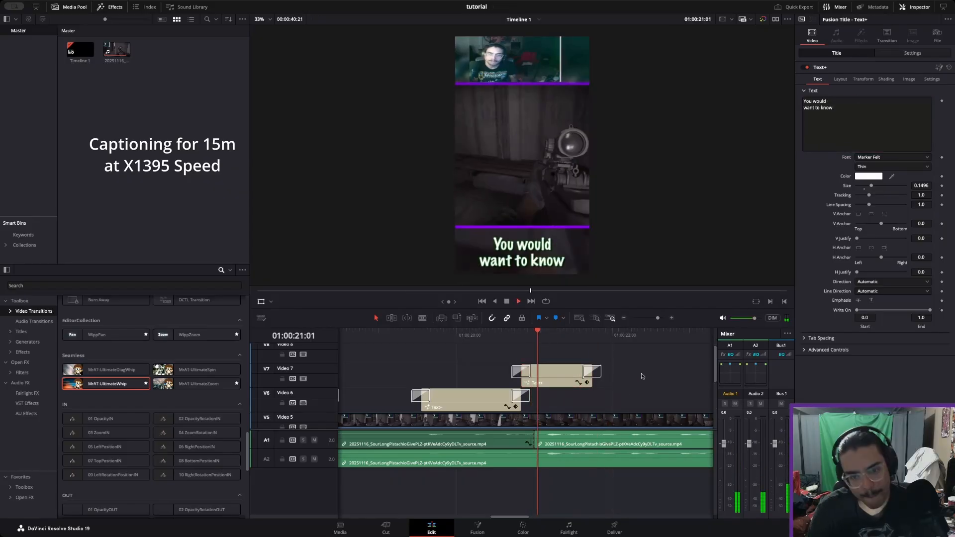
Place a purple caption reading "I appreciate that-" on Video 8 near 01:00:21:02, with zoom 0.840 and Y position -168.250
{"action": "left_click", "coordinate": [550, 331]}
{"action": "left_click", "coordinate": [913, 54]}
{"action": "left_click_drag", "start_coordinate": [864, 78], "coordinate": [842, 78]}
{"action": "left_click_drag", "start_coordinate": [911, 88], "coordinate": [855, 88]}
{"action": "left_click_drag", "start_coordinate": [522, 381], "coordinate": [513, 356]}
{"action": "left_click", "coordinate": [837, 53]}
{"action": "type", "text": "I appreciate that-"}
{"action": "left_click", "coordinate": [912, 53]}
{"action": "left_click_drag", "start_coordinate": [912, 88], "coordinate": [842, 78]}
Duplicate the purple caption along Video 8 to about 01:00:22:04, set its text to "I would-", and adjust its end
{"action": "left_click_drag", "start_coordinate": [565, 360], "coordinate": [617, 359]}
{"action": "left_click_drag", "start_coordinate": [438, 383], "coordinate": [455, 384]}
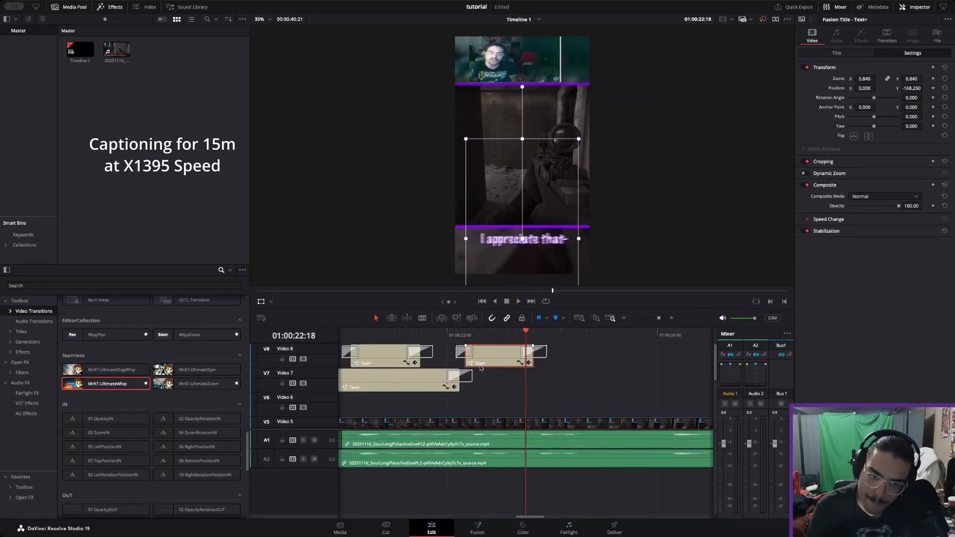
{"action": "left_click", "coordinate": [837, 53]}
{"action": "type", "text": "I would-"}
{"action": "left_click_drag", "start_coordinate": [509, 356], "coordinate": [492, 357]}
Fit a caption on Video 7 to the reply, set its text to "Ye-Yeah", and play it back
{"action": "left_click_drag", "start_coordinate": [617, 383], "coordinate": [577, 384]}
{"action": "type", "text": "Ye-Yeah"}
{"action": "left_click_drag", "start_coordinate": [514, 356], "coordinate": [545, 356]}
{"action": "key", "text": "space"}
{"action": "key", "text": "super+minus"}
Duplicate the caption onto Video 7 at about 01:00:24:04, set its text to "I-I-I", and trim its end
{"action": "left_click_drag", "start_coordinate": [440, 356], "coordinate": [571, 386]}
{"action": "left_click", "coordinate": [867, 102]}
{"action": "key", "text": "super+a"}
{"action": "type", "text": "I-I-I"}
{"action": "left_click_drag", "start_coordinate": [611, 384], "coordinate": [600, 383]}
Duplicate the "I-I-I" caption onto Video 8 at about 01:00:25:00 and set its text to "Am embarrassed..."
{"action": "left_click_drag", "start_coordinate": [577, 383], "coordinate": [678, 363]}
{"action": "left_click", "coordinate": [867, 102]}
{"action": "key", "text": "super+a"}
{"action": "type", "text": "Am embarrassed..."}
{"action": "key", "text": "space"}
{"action": "key", "text": "super+minus"}
Place a copy of the caption on Video 7 from about 01:00:26:00, enter "this" in its text, and extend it to match the speech
{"action": "left_click_drag", "start_coordinate": [440, 385], "coordinate": [557, 385]}
{"action": "key", "text": "space"}
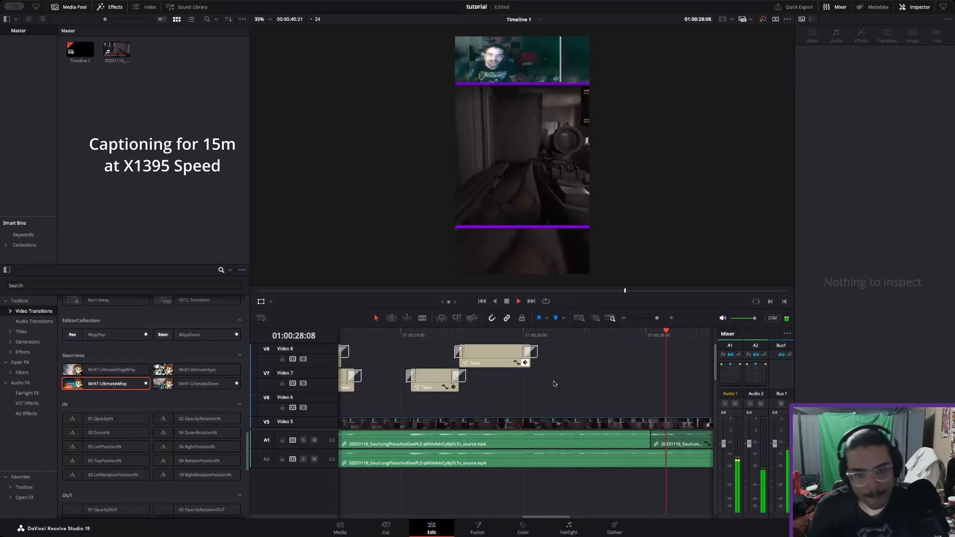
{"action": "type", "text": "this"}
{"action": "key", "text": "space"}
{"action": "left_click_drag", "start_coordinate": [435, 381], "coordinate": [647, 381]}
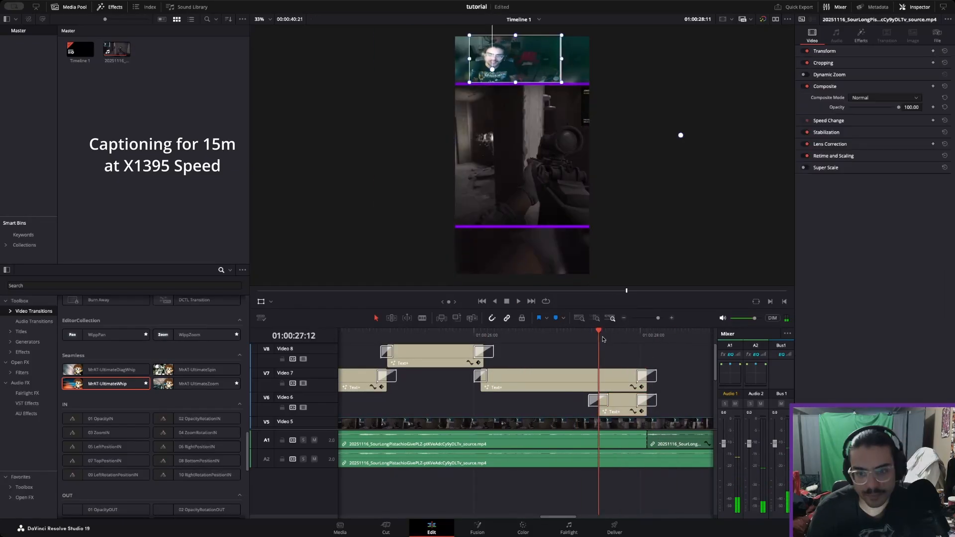
Set the text of the caption at 01:00:27:12 on Video 6 to "I didn't- i did Not" and play it back
{"action": "left_click", "coordinate": [867, 102]}
{"action": "key", "text": "super+a"}
{"action": "type", "text": "I didn't- i did Not"}
{"action": "key", "text": "space"}
{"action": "key", "text": "space"}
Place a caption copy on Video 6 from about 01:00:28:11, set its text to "I did not mean to embarrass", and adjust its length and height
{"action": "left_click_drag", "start_coordinate": [595, 404], "coordinate": [696, 404]}
{"action": "scroll", "coordinate": [697, 405], "scroll_direction": "right", "scroll_amount": 5}
{"action": "left_click", "coordinate": [867, 102]}
{"action": "key", "text": "super+a"}
{"action": "type", "text": "I did not mean to embarrass"}
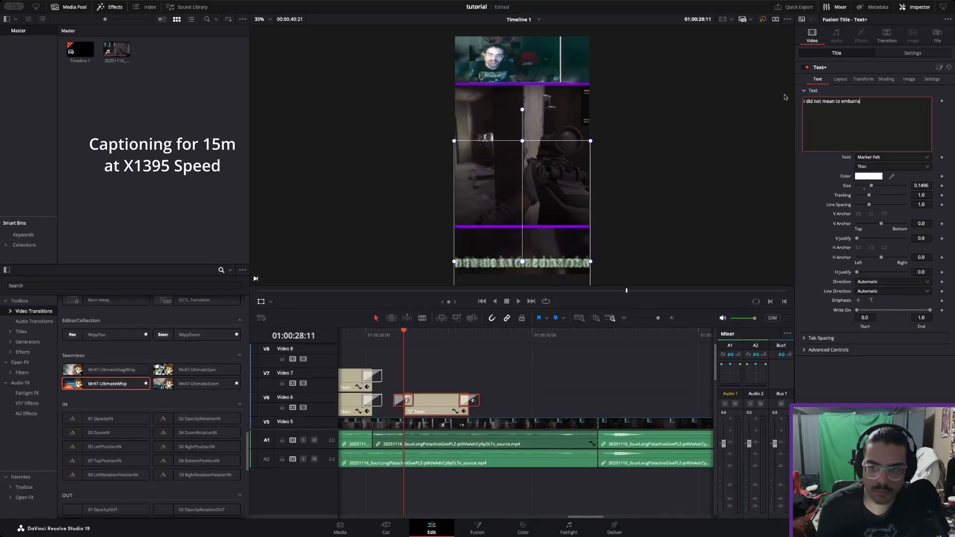
{"action": "left_click_drag", "start_coordinate": [486, 407], "coordinate": [521, 407]}
{"action": "key", "text": "space"}
{"action": "key", "text": "space"}
{"action": "left_click_drag", "start_coordinate": [523, 261], "coordinate": [522, 249]}
Trim the caption's end, place the next copy after it with the text "You- I only mean t-", and play it back
{"action": "left_click", "coordinate": [446, 336]}
{"action": "key", "text": "space"}
{"action": "left_click_drag", "start_coordinate": [521, 408], "coordinate": [486, 408]}
{"action": "left_click_drag", "start_coordinate": [445, 408], "coordinate": [610, 404]}
{"action": "key", "text": "super+a"}
{"action": "type", "text": "You- I only mean t-"}
{"action": "key", "text": "space"}
{"action": "key", "text": "space"}
{"action": "key", "text": "space"}
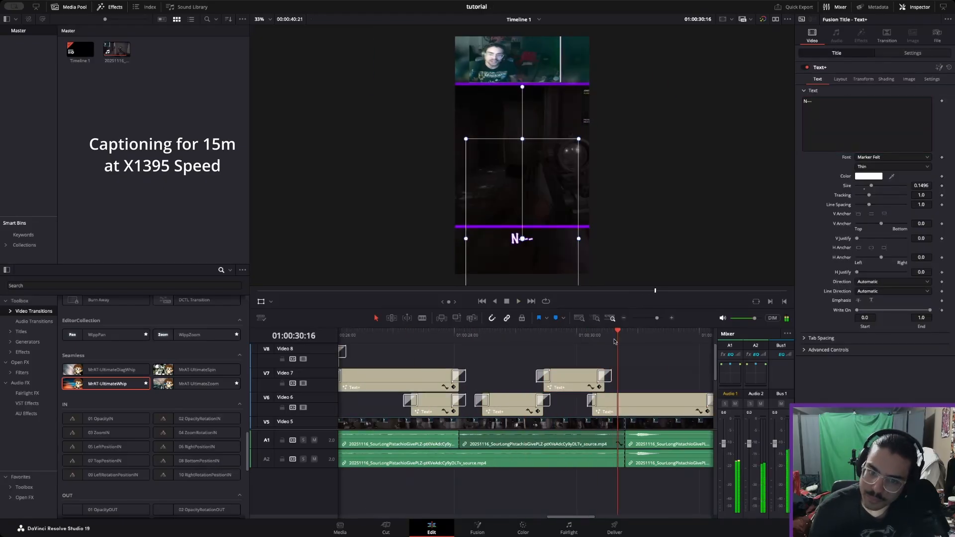
Set the text of the Video 6 caption at about 01:00:30:16 to "NO"
{"action": "key", "text": "space"}
{"action": "left_click", "coordinate": [867, 102]}
{"action": "key", "text": "super+a"}
{"action": "type", "text": "NO"}
Duplicate the caption further along Video 6, set its text to "NOOOOOOOOO", and play it back
{"action": "left_click_drag", "start_coordinate": [450, 405], "coordinate": [557, 405]}
{"action": "left_click", "coordinate": [560, 402]}
{"action": "key", "text": "space"}
{"action": "left_click", "coordinate": [867, 102]}
{"action": "key", "text": "super+a"}
{"action": "type", "text": "NOOOOOOOOO"}
{"action": "key", "text": "space"}
Adjust the transform of the "NOOOOOOOOO" caption in its clip settings
{"action": "left_click", "coordinate": [913, 54]}
{"action": "left_click", "coordinate": [933, 78]}
{"action": "left_click_drag", "start_coordinate": [864, 79], "coordinate": [840, 79]}
{"action": "left_click", "coordinate": [525, 337]}
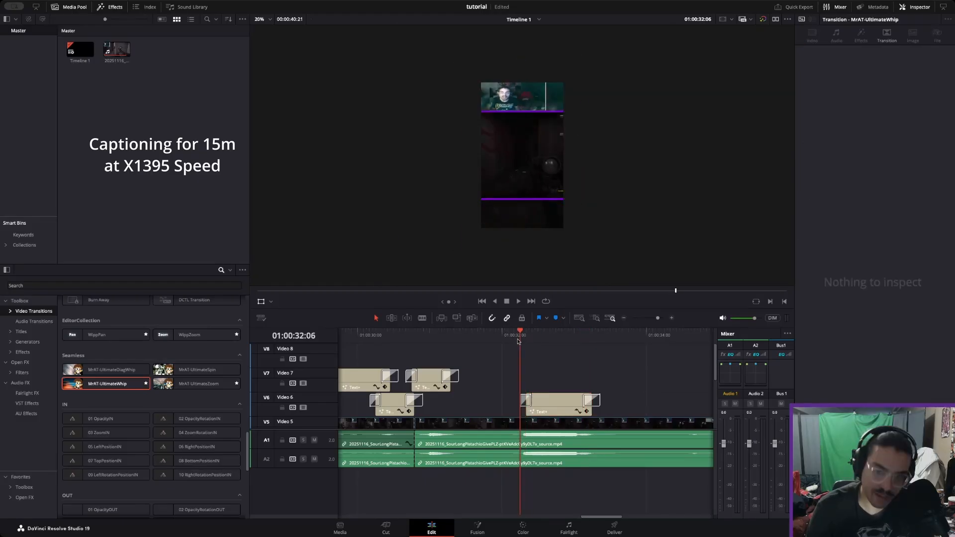
Place a caption copy further along Video 7, set its text to "NO-OH-OH!", and adjust it to match the speech
{"action": "key", "text": "space"}
{"action": "left_click_drag", "start_coordinate": [435, 383], "coordinate": [499, 383]}
{"action": "left_click", "coordinate": [837, 53]}
{"action": "left_click", "coordinate": [866, 102]}
{"action": "type", "text": "NO-OH-OH!"}
{"action": "left_click_drag", "start_coordinate": [564, 390], "coordinate": [544, 383]}
{"action": "key", "text": "space"}
Set the text of the Video 6 caption at about 01:00:38:04 to "That was a RED Vs Blue"
{"action": "left_click", "coordinate": [867, 102]}
{"action": "type", "text": "You- I only mean t-"}
{"action": "left_click", "coordinate": [867, 102]}
{"action": "type", "text": "THAhat was a RED Vs Blue"}
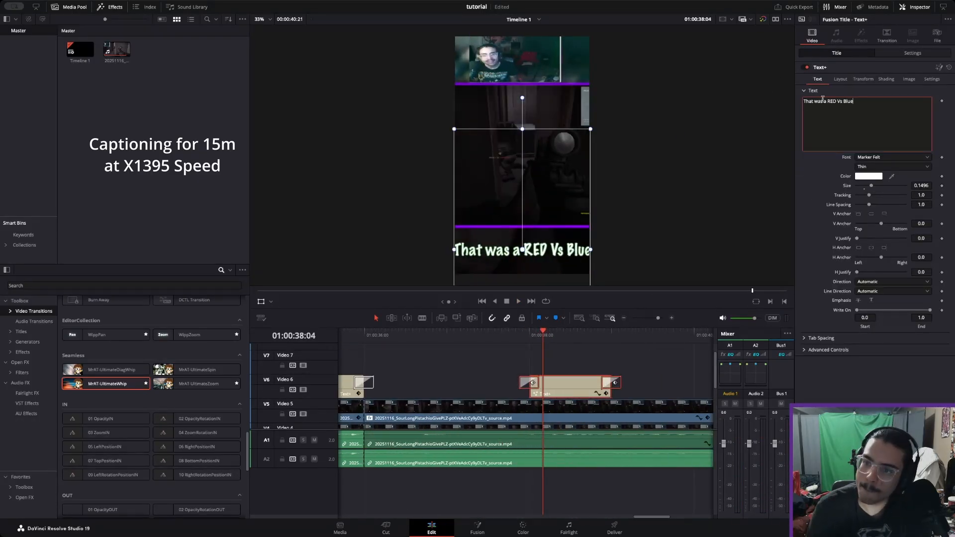
{"action": "key", "text": "Return"}
Place a caption copy on Video 7, enter "Ass conversation" with "XD" on a new line, and play through the clip's end
{"action": "left_click_drag", "start_coordinate": [418, 384], "coordinate": [344, 361]}
{"action": "left_click", "coordinate": [867, 102]}
{"action": "type", "text": "Ass conversation"}
{"action": "key", "text": "Return"}
{"action": "type", "text": "XD"}
{"action": "left_click", "coordinate": [691, 380]}
{"action": "key", "text": "space"}
{"action": "scroll", "coordinate": [566, 386], "scroll_direction": "down", "scroll_amount": 10}
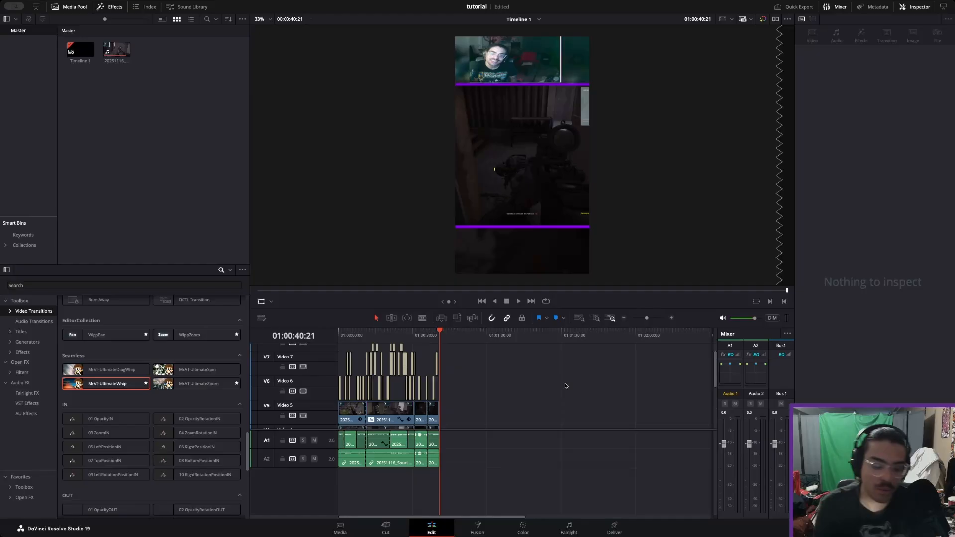
Save the project and mark the in/out range from the timeline's start to the end of the last clip
{"action": "key", "text": "ctrl+s"}
{"action": "left_click_drag", "start_coordinate": [428, 335], "coordinate": [329, 330]}
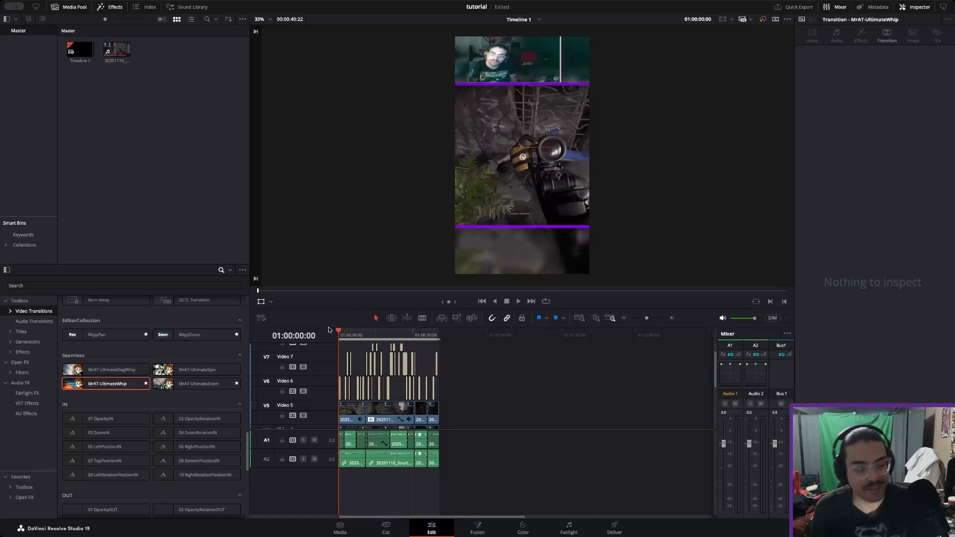
{"action": "left_click_drag", "start_coordinate": [367, 331], "coordinate": [329, 366]}
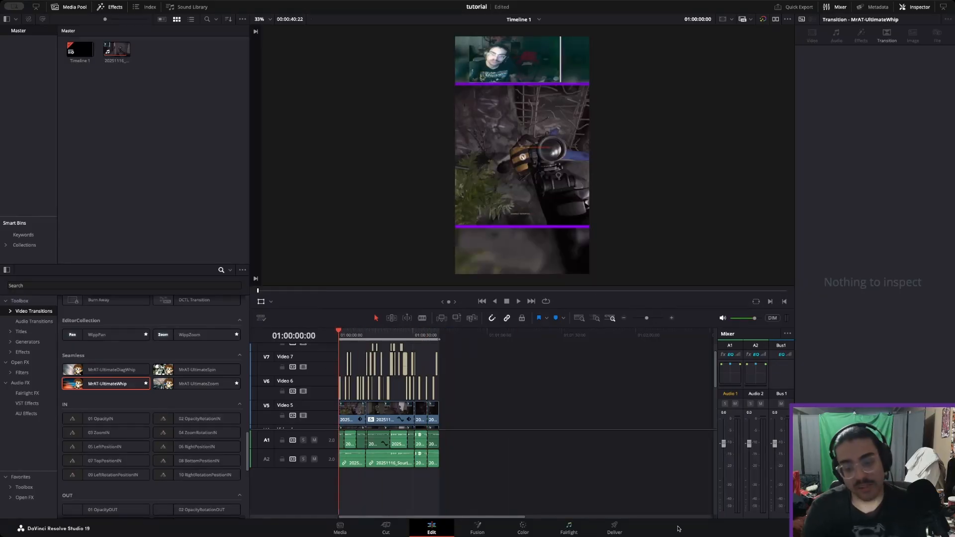
Queue the timeline for export with the YouTube 1080p preset as "Femerol clip" in /Volumes/Untitled and start rendering
{"action": "left_click", "coordinate": [612, 529]}
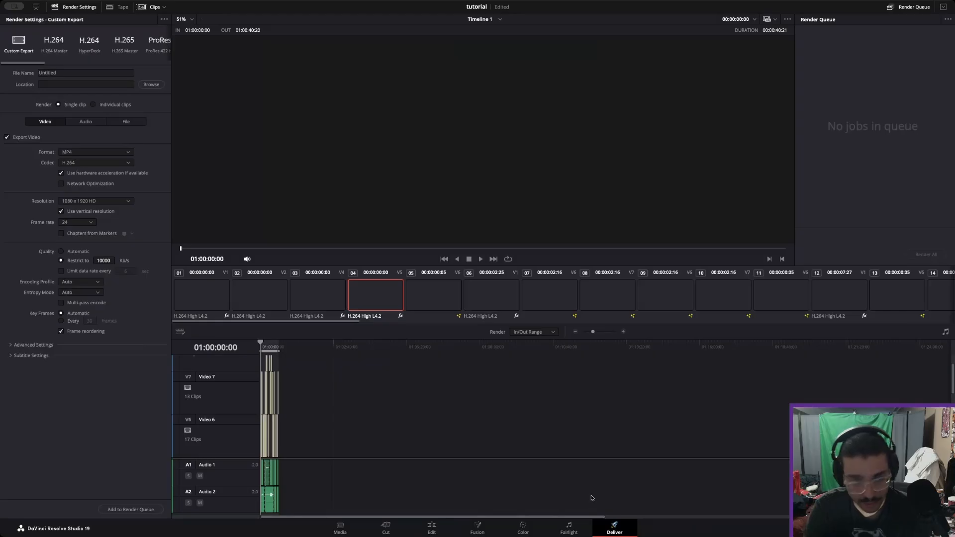
{"action": "scroll", "coordinate": [40, 49], "scroll_direction": "right", "scroll_amount": 3}
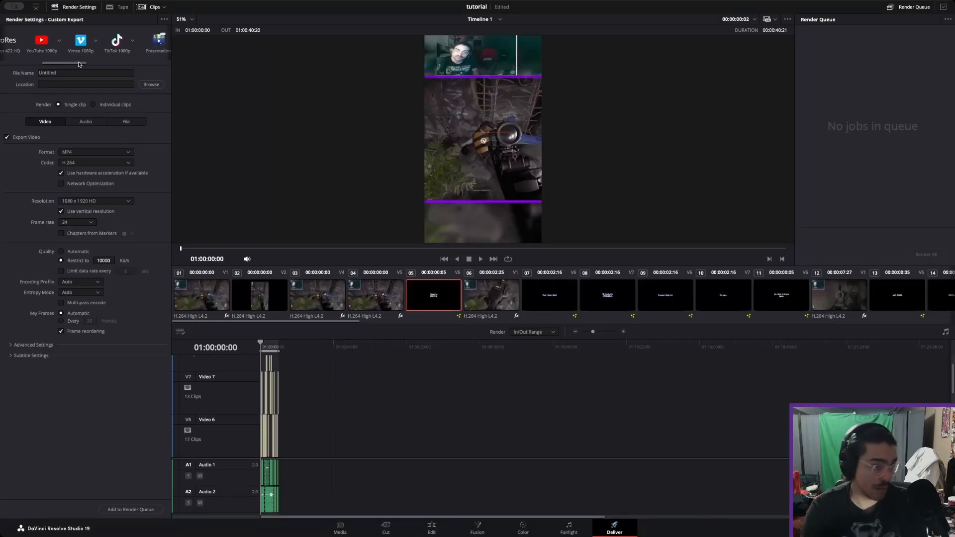
{"action": "left_click", "coordinate": [43, 52]}
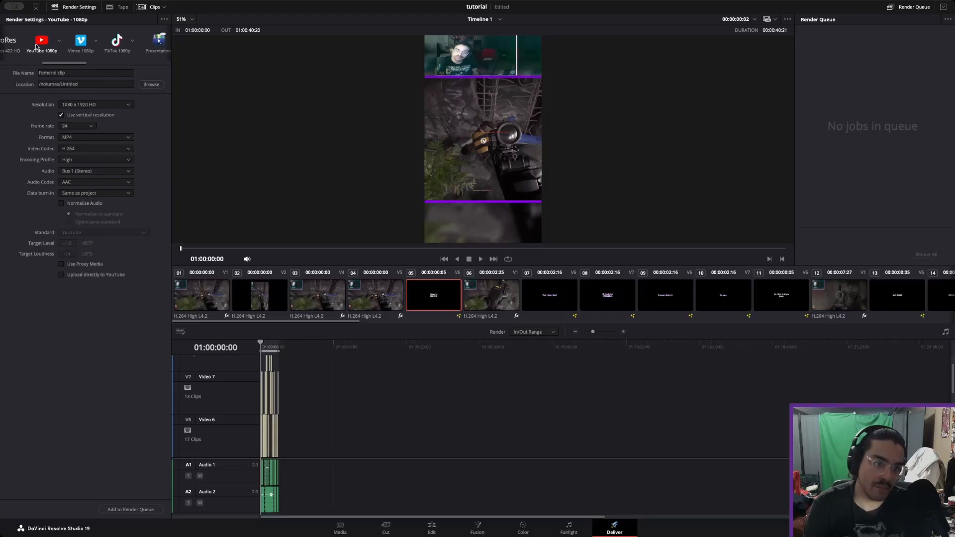
{"action": "left_click", "coordinate": [119, 509]}
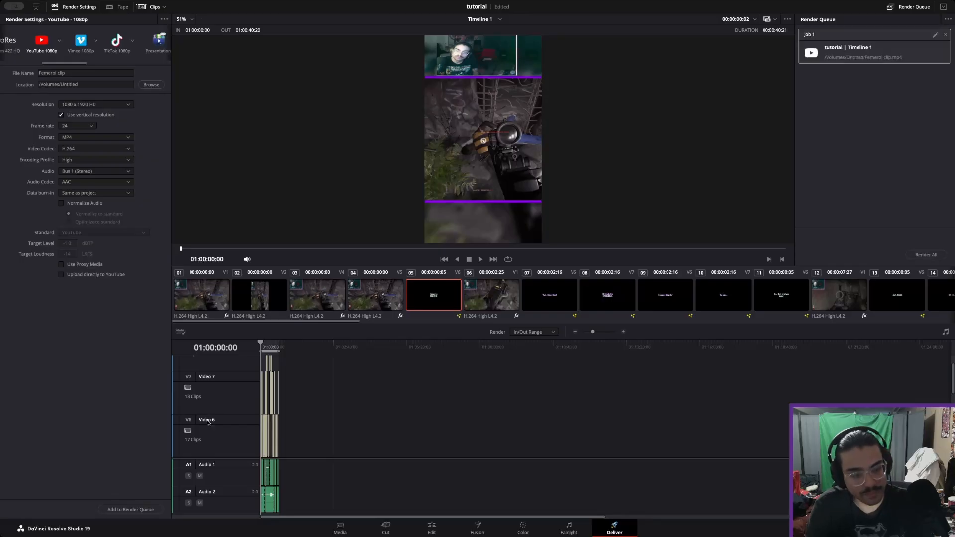
{"action": "left_click", "coordinate": [916, 255]}
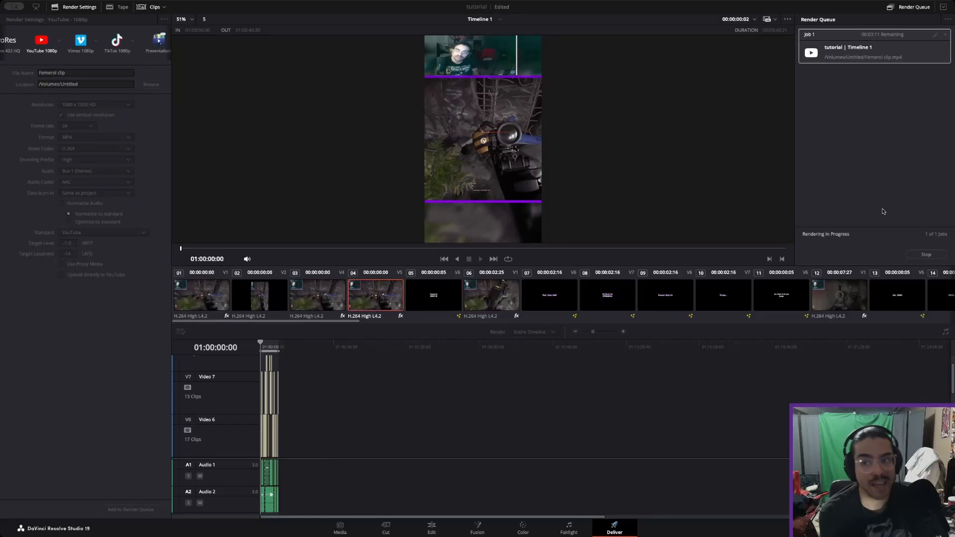